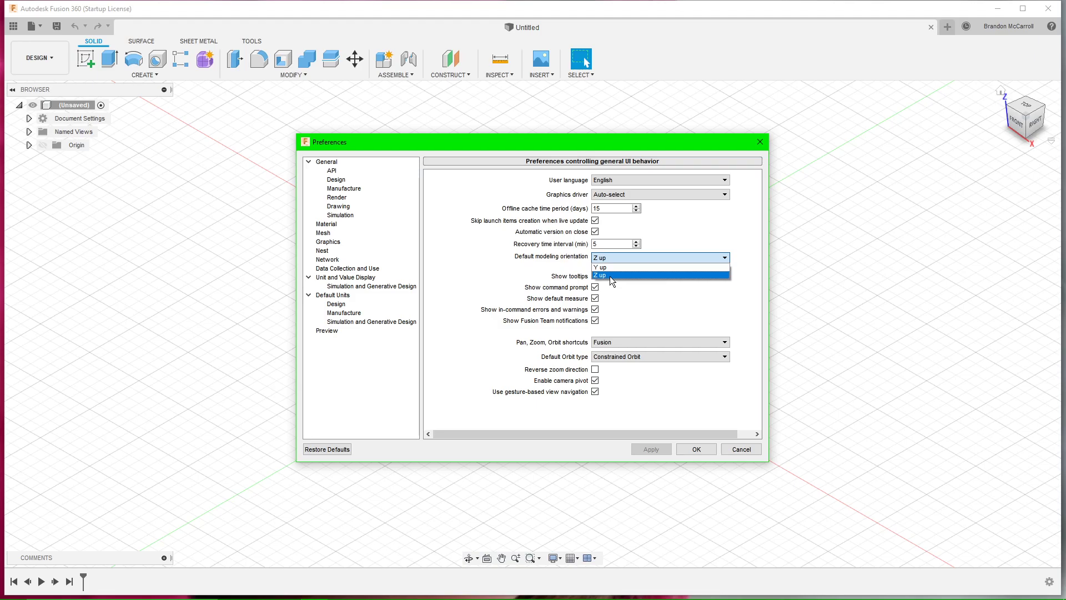
- Set the default modeling orientation to Z up and the default units for new designs to inches, and accept the preferences
{"action": "left_click", "coordinate": [610, 276]}
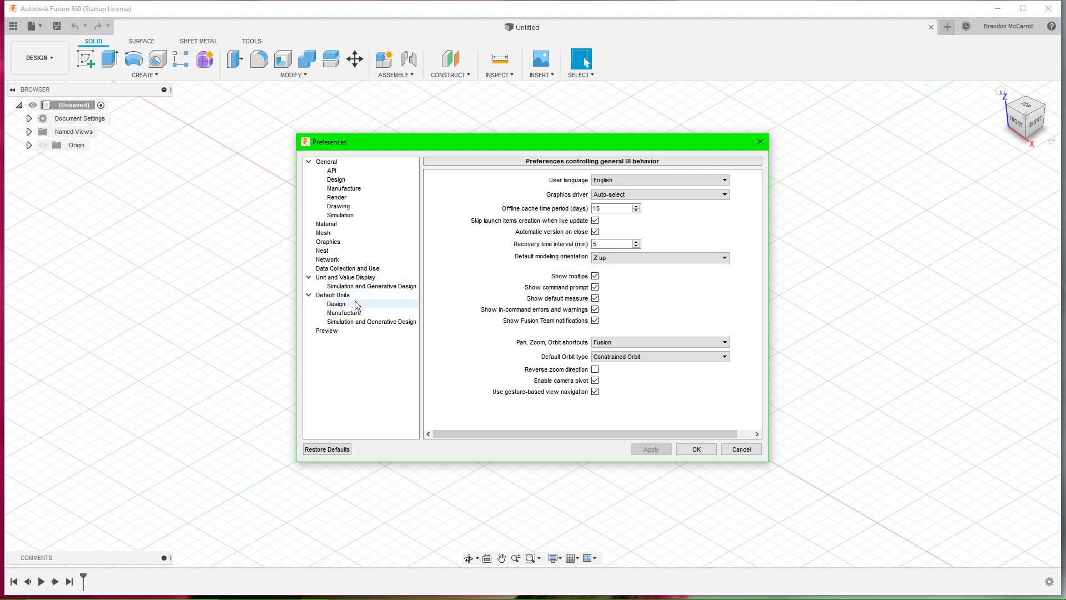
{"action": "left_click", "coordinate": [337, 296]}
{"action": "left_click", "coordinate": [340, 304]}
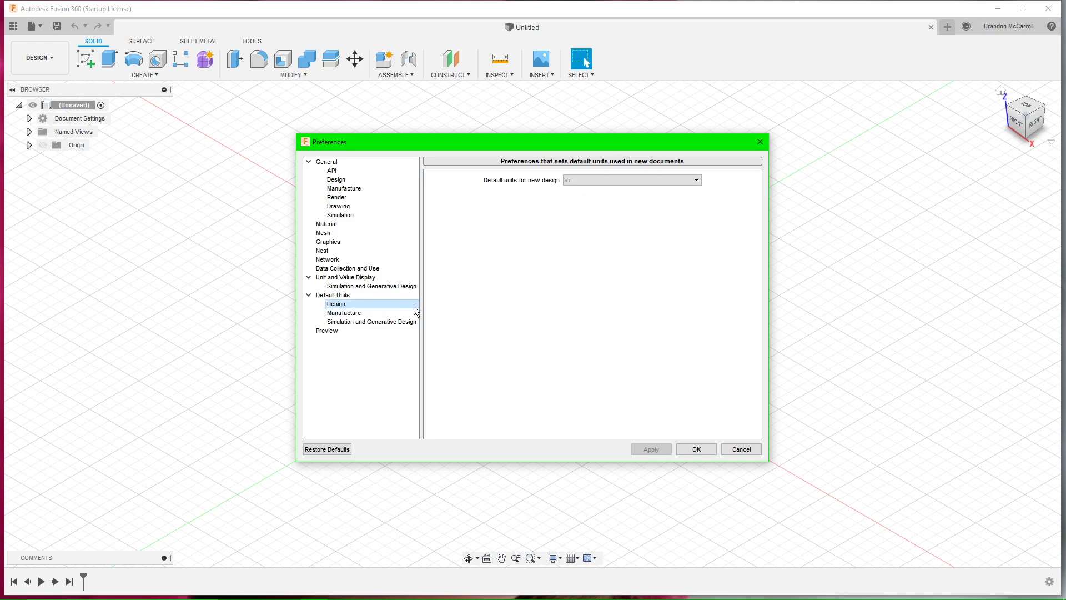
{"action": "left_click", "coordinate": [589, 181]}
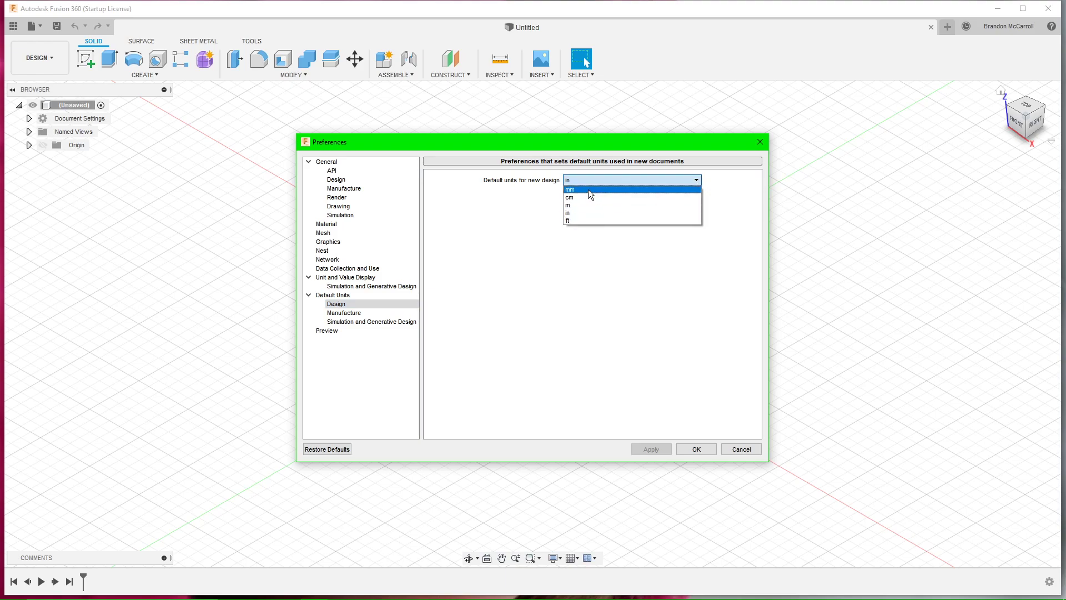
{"action": "left_click", "coordinate": [584, 212]}
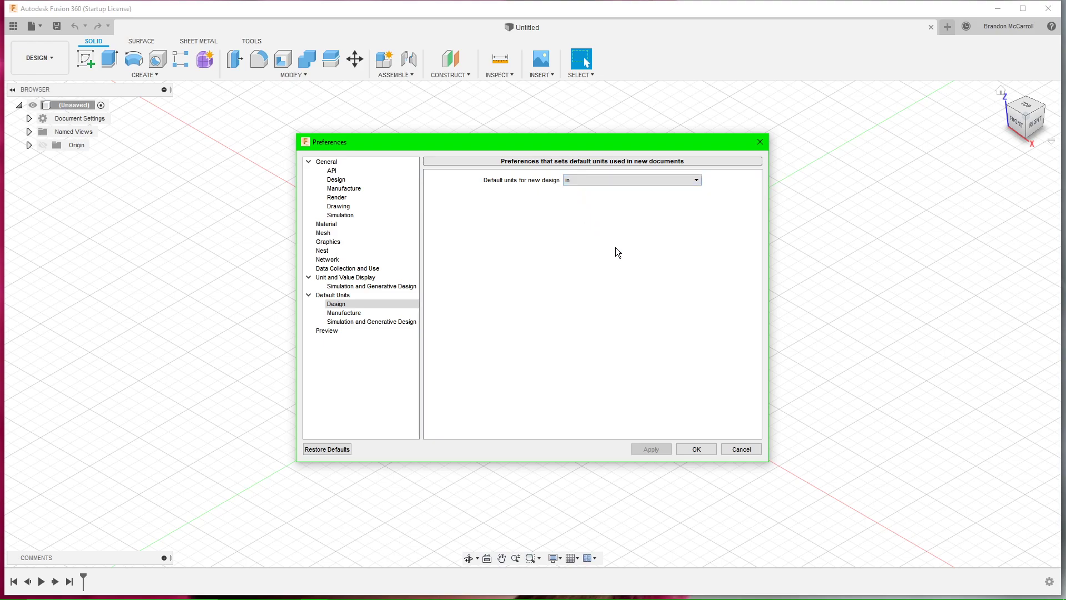
{"action": "left_click", "coordinate": [698, 449]}
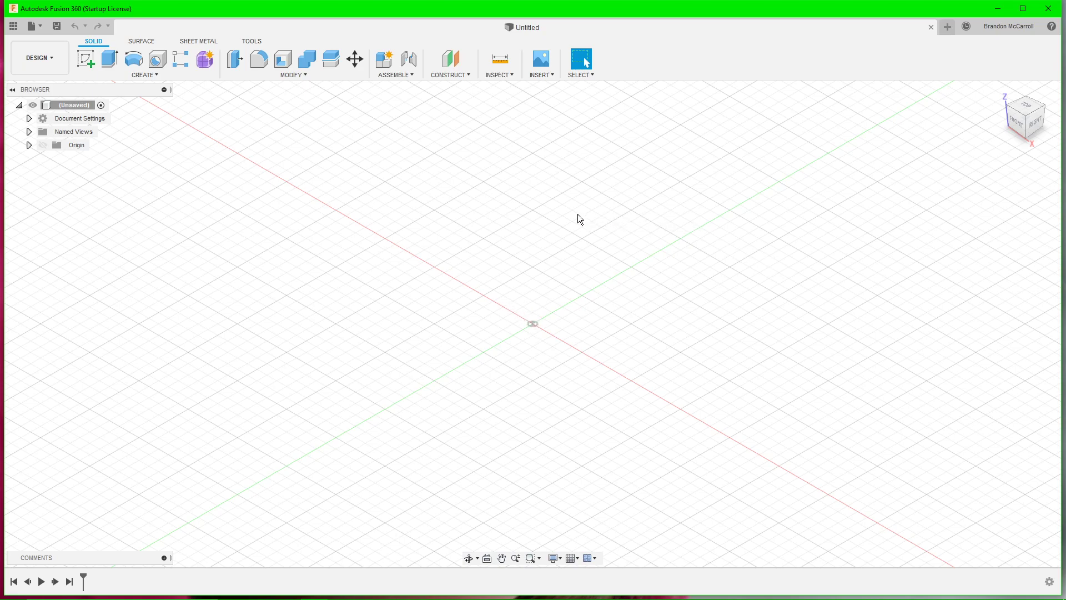
- Insert the image mickey_silhouette.jpg from the cookie cutters folder as a canvas on the XY plane
{"action": "left_click", "coordinate": [544, 80]}
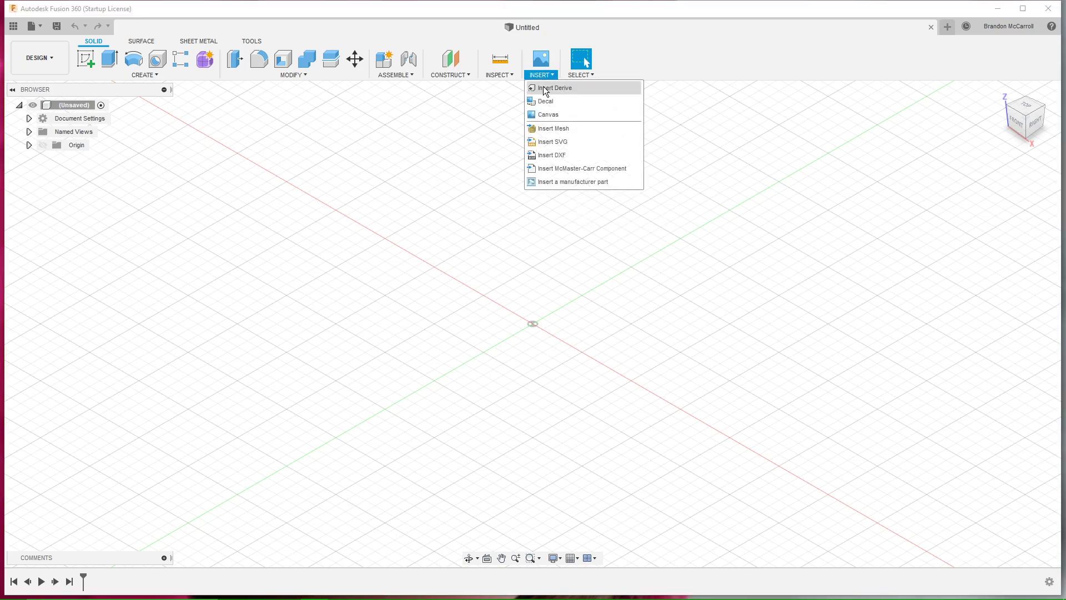
{"action": "left_click", "coordinate": [553, 118]}
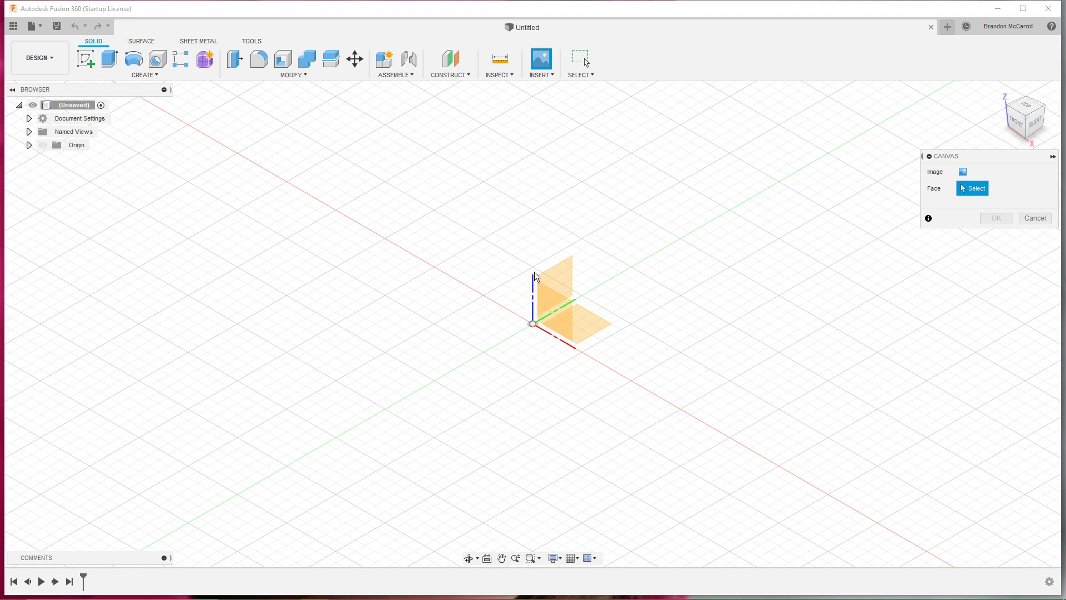
{"action": "left_click", "coordinate": [591, 327]}
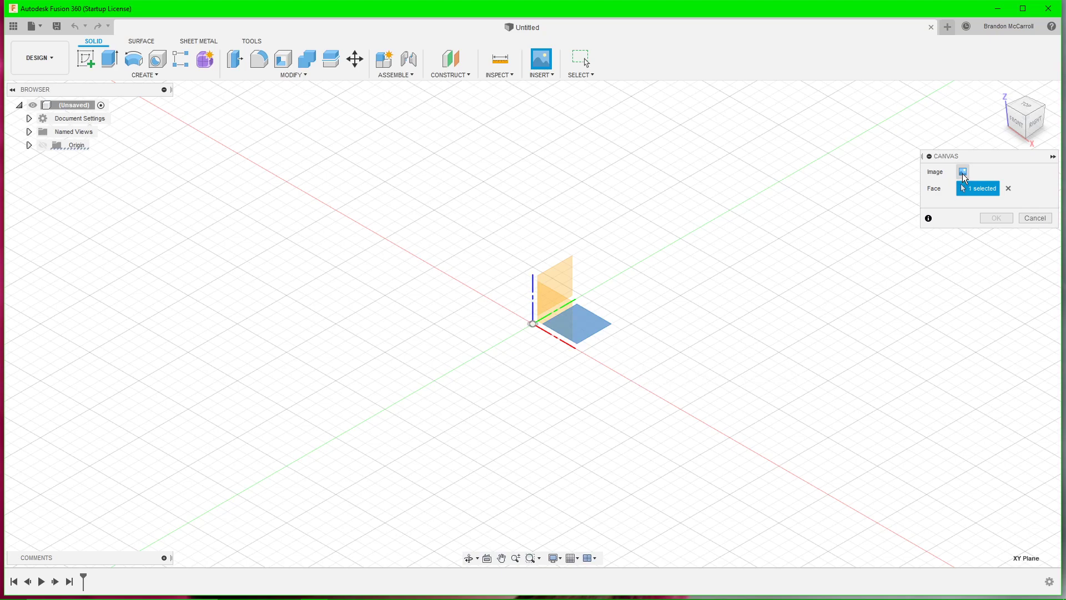
{"action": "left_click", "coordinate": [964, 176]}
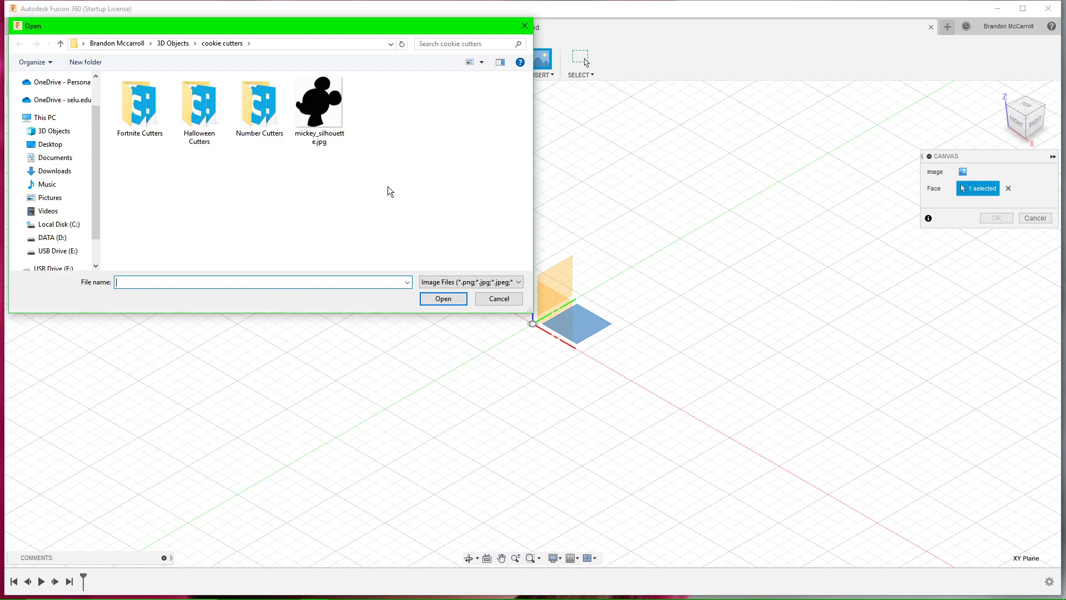
{"action": "left_click", "coordinate": [332, 140]}
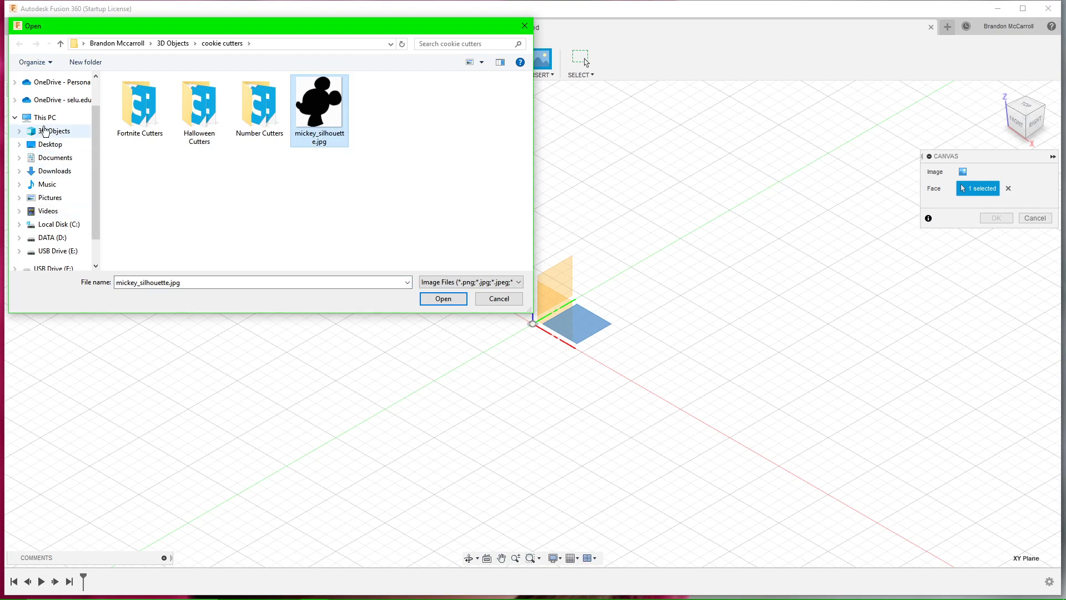
{"action": "scroll", "coordinate": [97, 207], "scroll_direction": "down", "scroll_amount": 1}
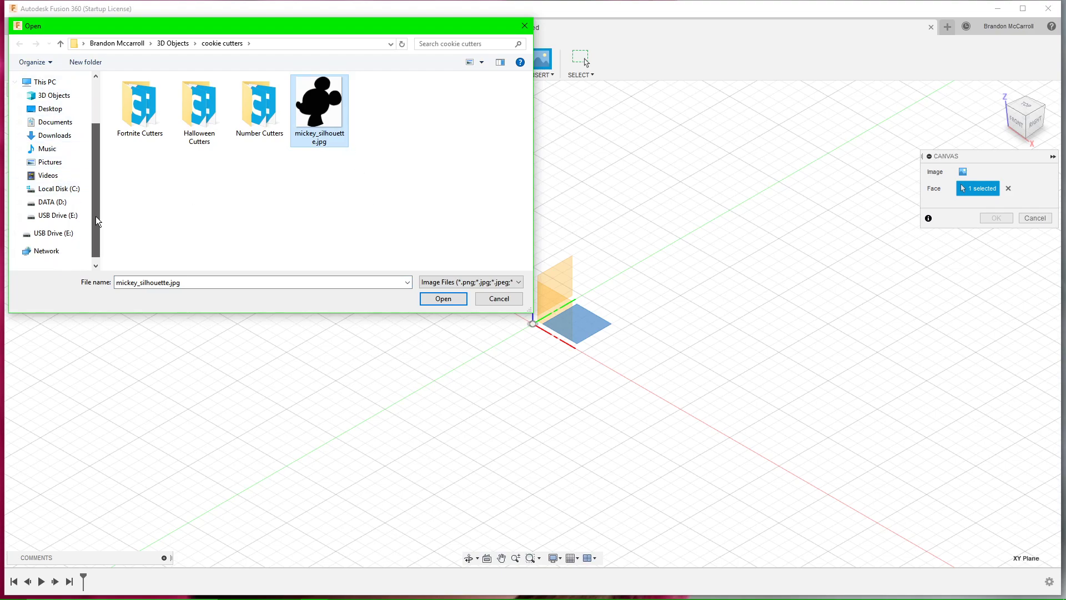
{"action": "scroll", "coordinate": [97, 207], "scroll_direction": "up", "scroll_amount": 1}
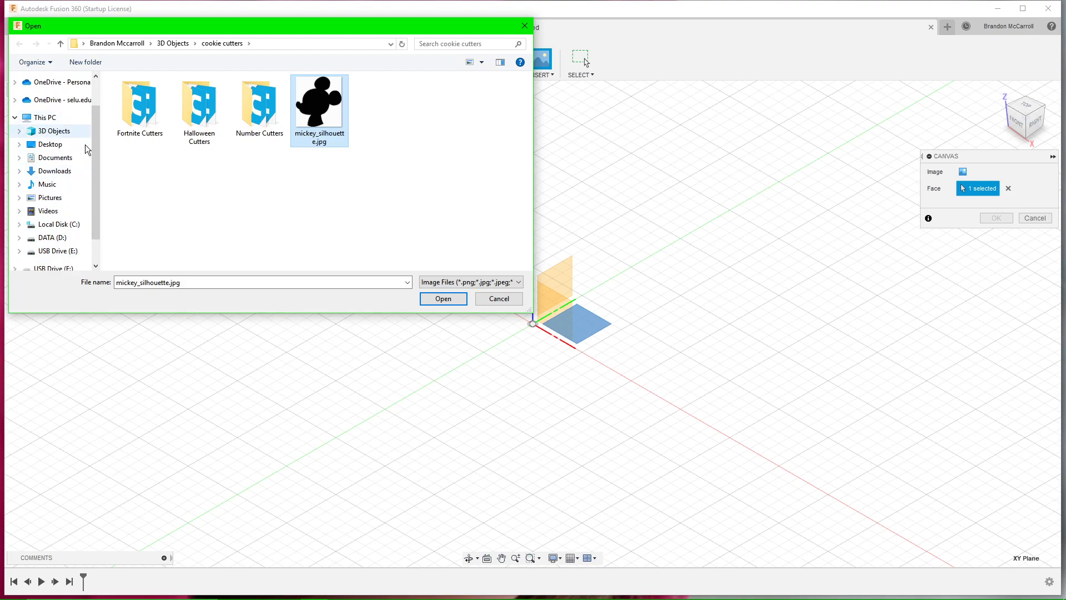
{"action": "left_click", "coordinate": [449, 300]}
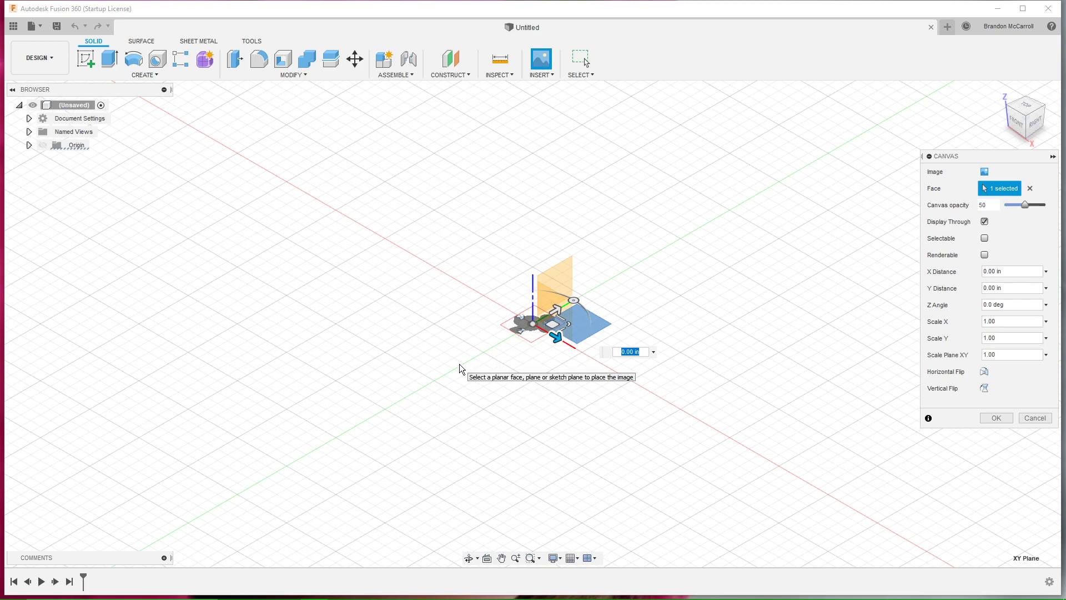
- Move the silhouette canvas away from the origin by about 0.75 in in X and 0.44 in in Y
{"action": "middle_click_drag", "start_coordinate": [441, 335], "coordinate": [486, 324]}
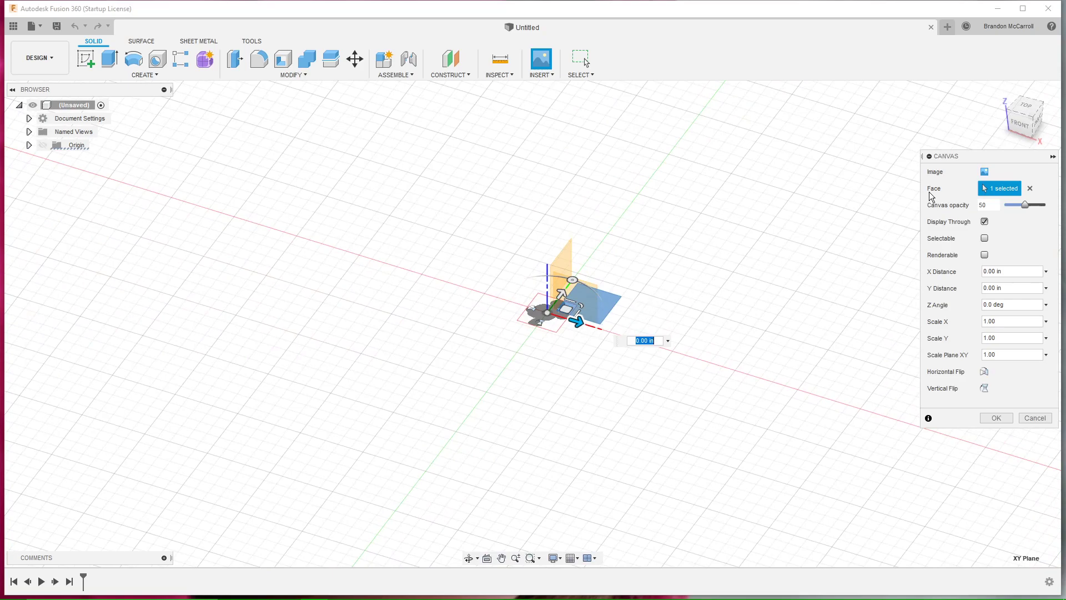
{"action": "left_click", "coordinate": [1028, 111]}
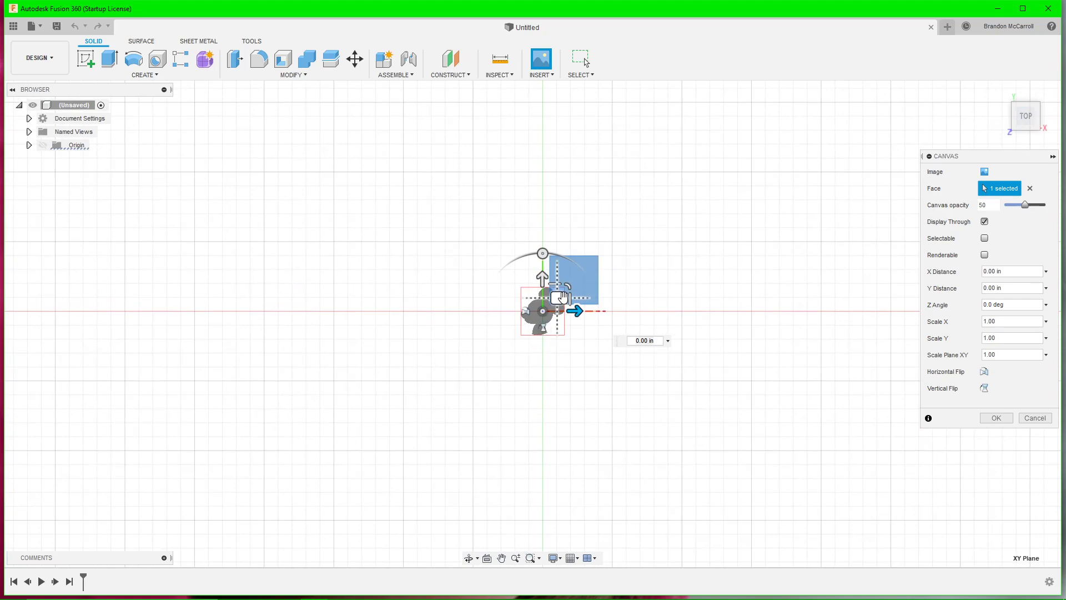
{"action": "left_click_drag", "start_coordinate": [567, 296], "coordinate": [610, 269]}
{"action": "scroll", "coordinate": [638, 295], "scroll_direction": "up", "scroll_amount": 5}
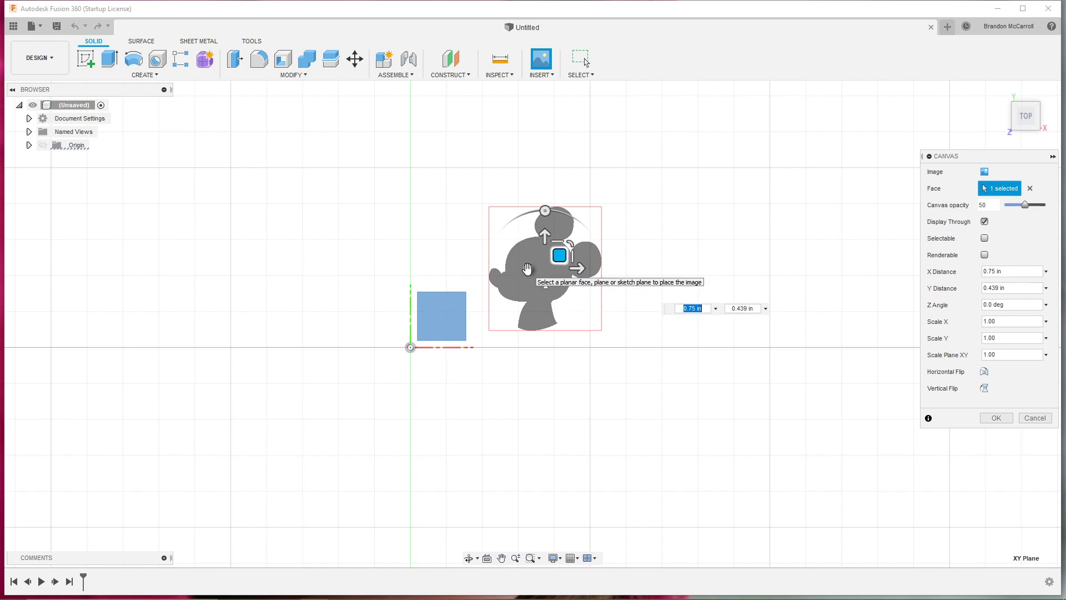
- Flip the canvas horizontally, shift it by about -0.35 in in X and -0.06 in in Y, and accept the placement
{"action": "left_click", "coordinate": [527, 269]}
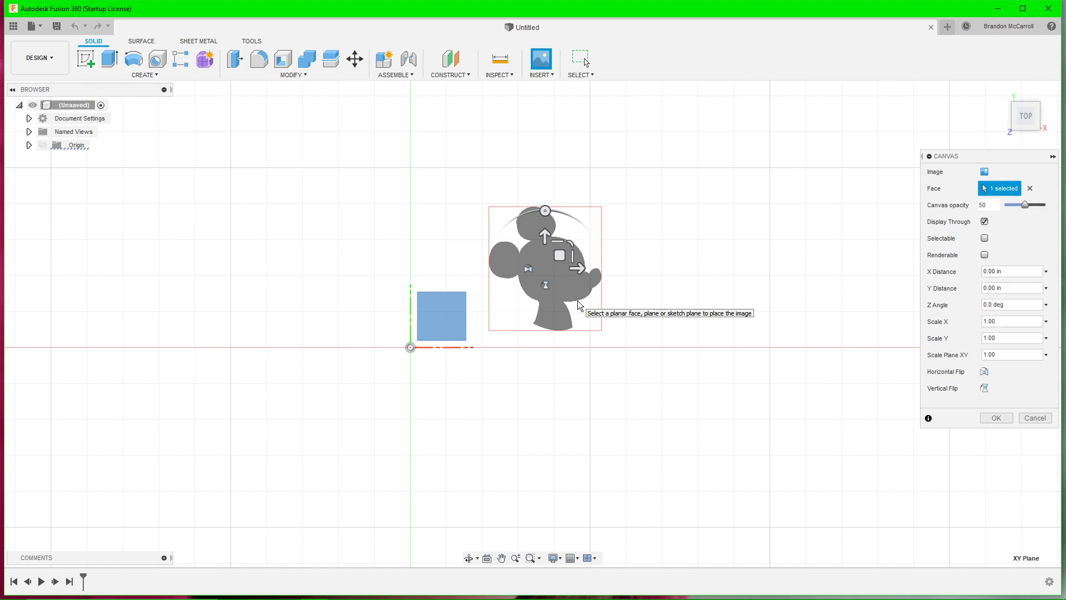
{"action": "left_click_drag", "start_coordinate": [559, 256], "coordinate": [497, 266]}
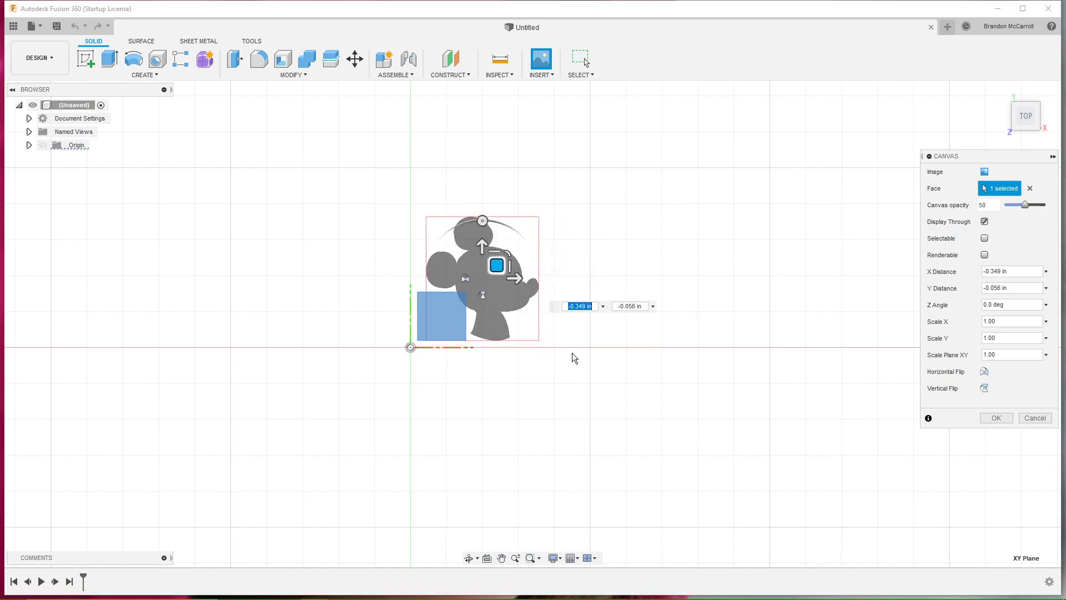
{"action": "key", "text": "Return"}
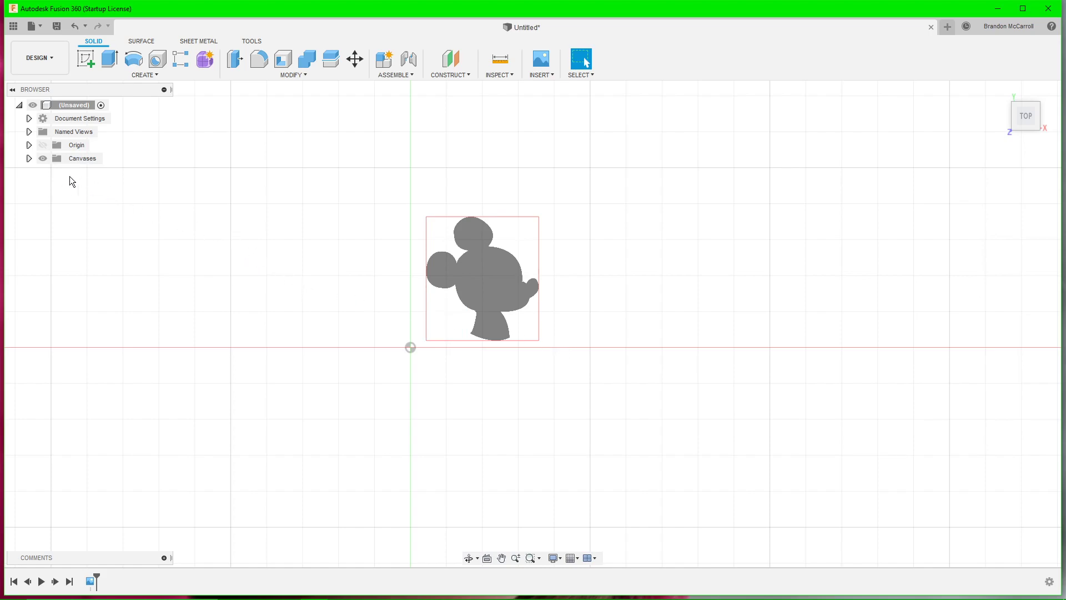
- Calibrate the mickey_silhouette canvas to 3.5 in between the top of the upper ear and the bottom of the neck
{"action": "left_click", "coordinate": [29, 158]}
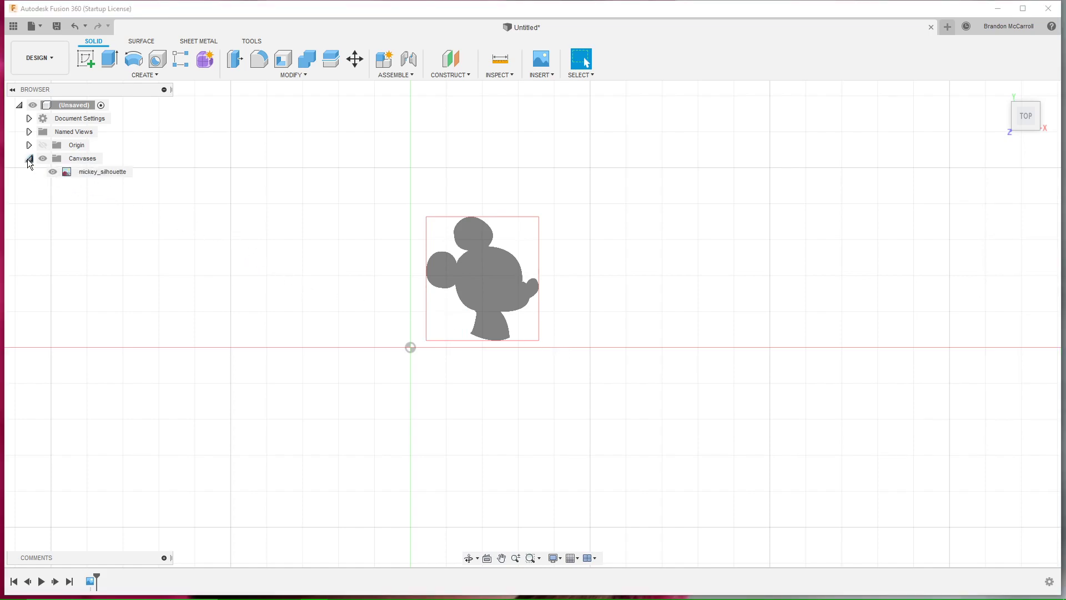
{"action": "right_click", "coordinate": [88, 172]}
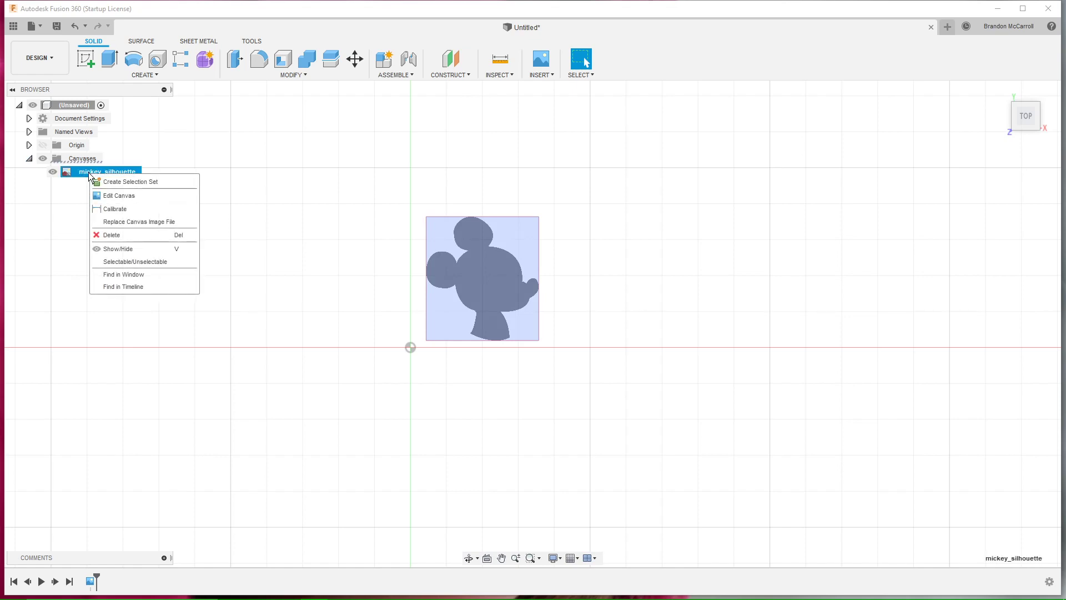
{"action": "left_click", "coordinate": [133, 209]}
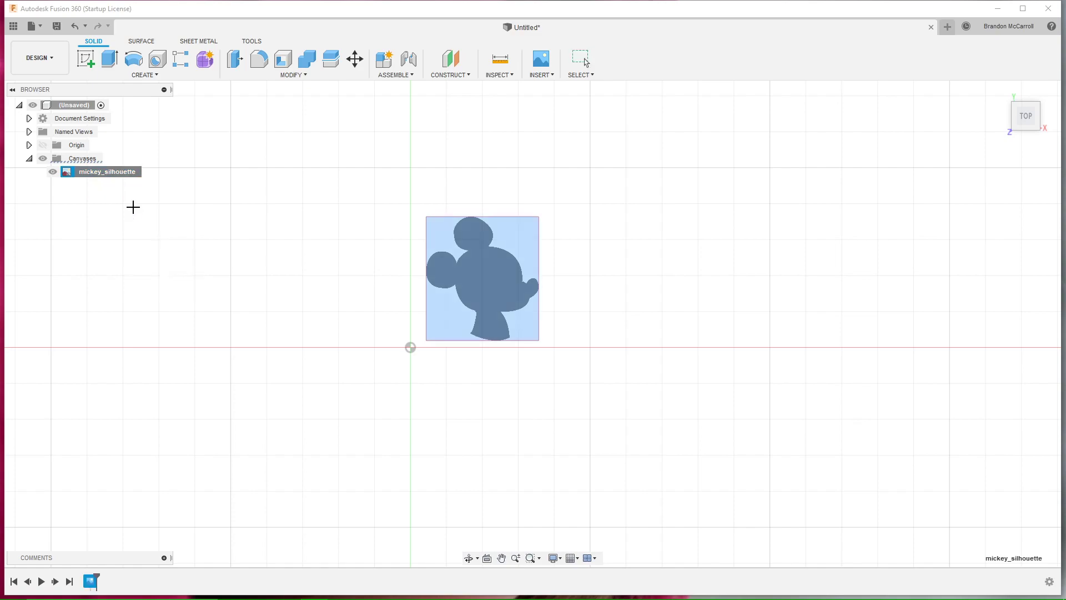
{"action": "scroll", "coordinate": [471, 231], "scroll_direction": "up", "scroll_amount": 2}
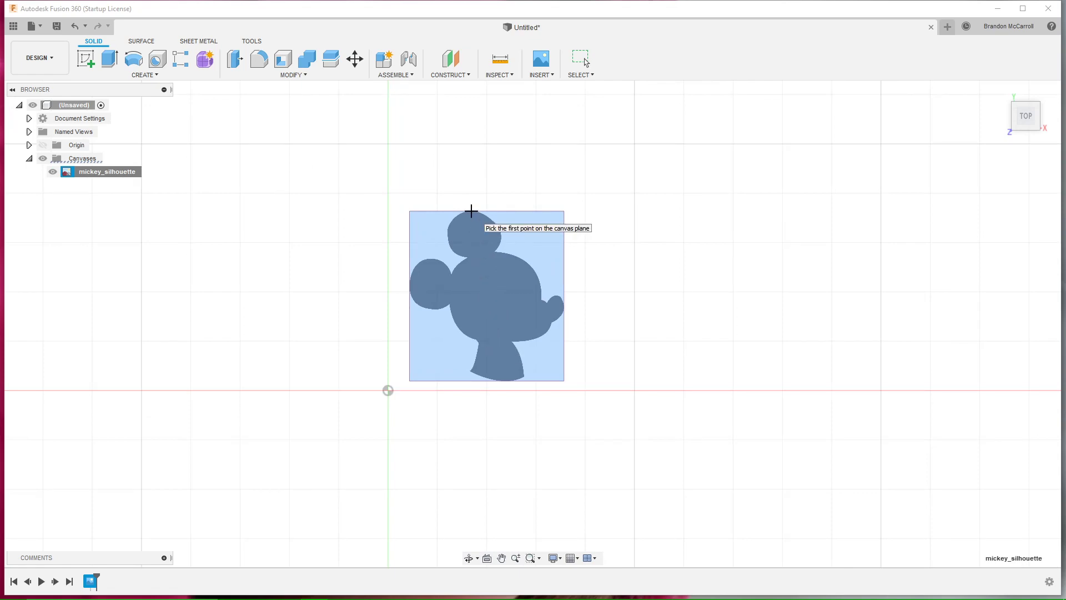
{"action": "left_click", "coordinate": [472, 211]}
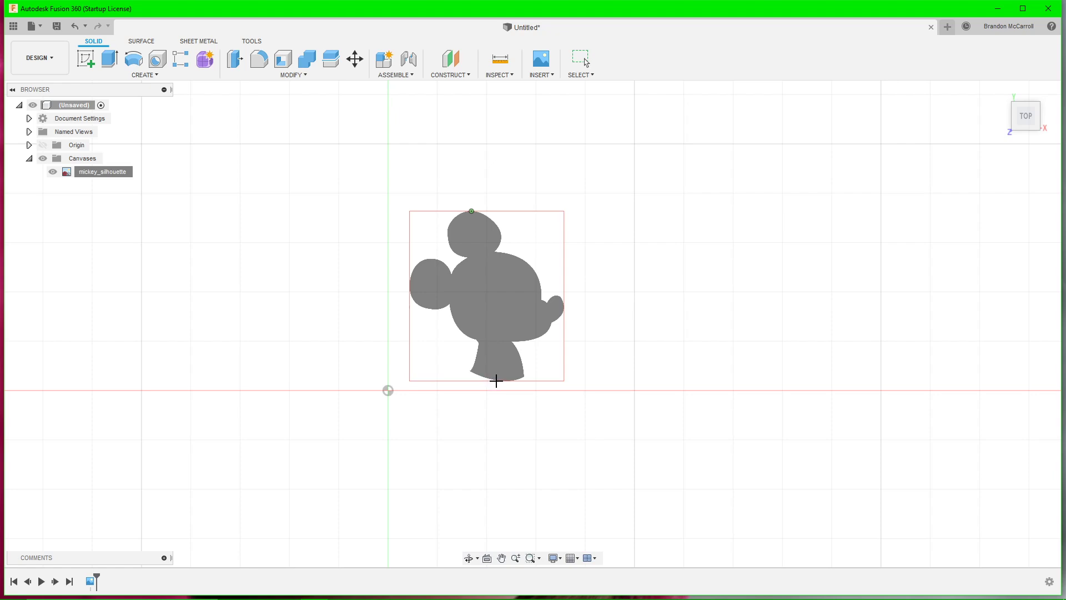
{"action": "left_click", "coordinate": [497, 381]}
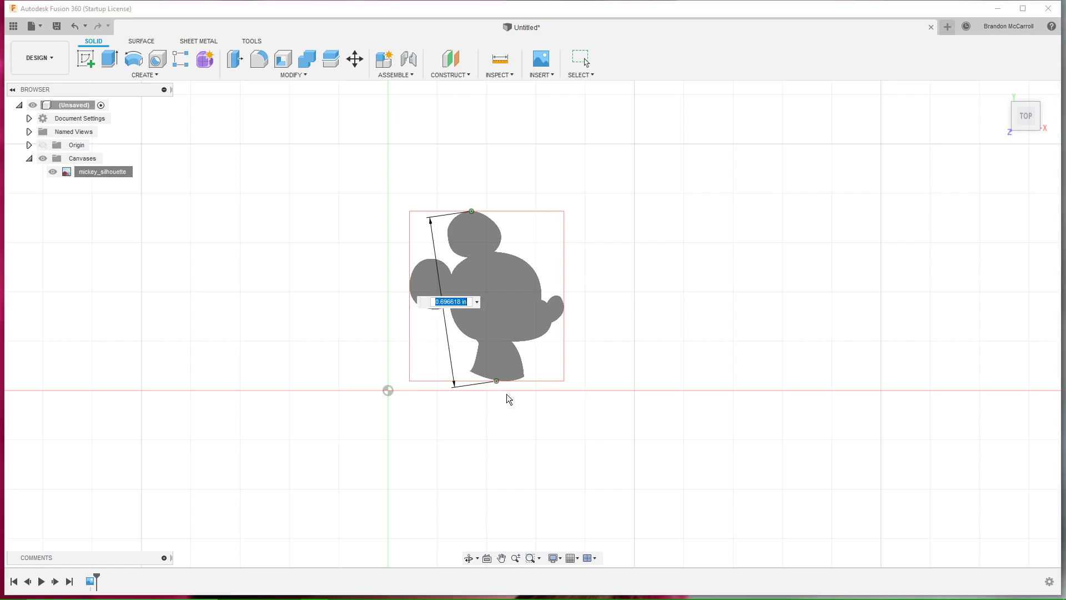
{"action": "type", "text": "3.5"}
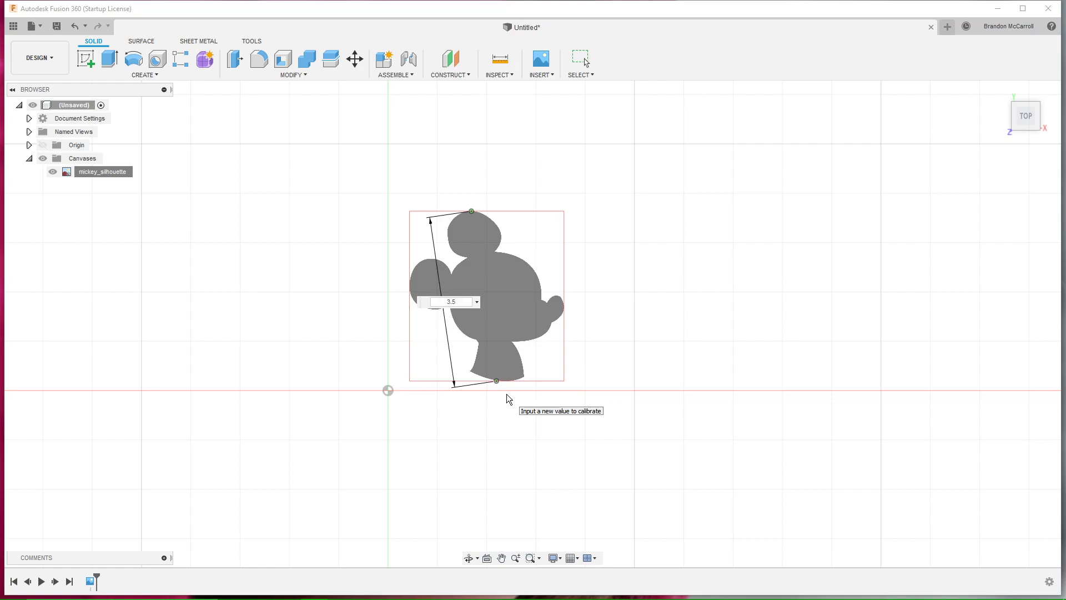
{"action": "key", "text": "Return"}
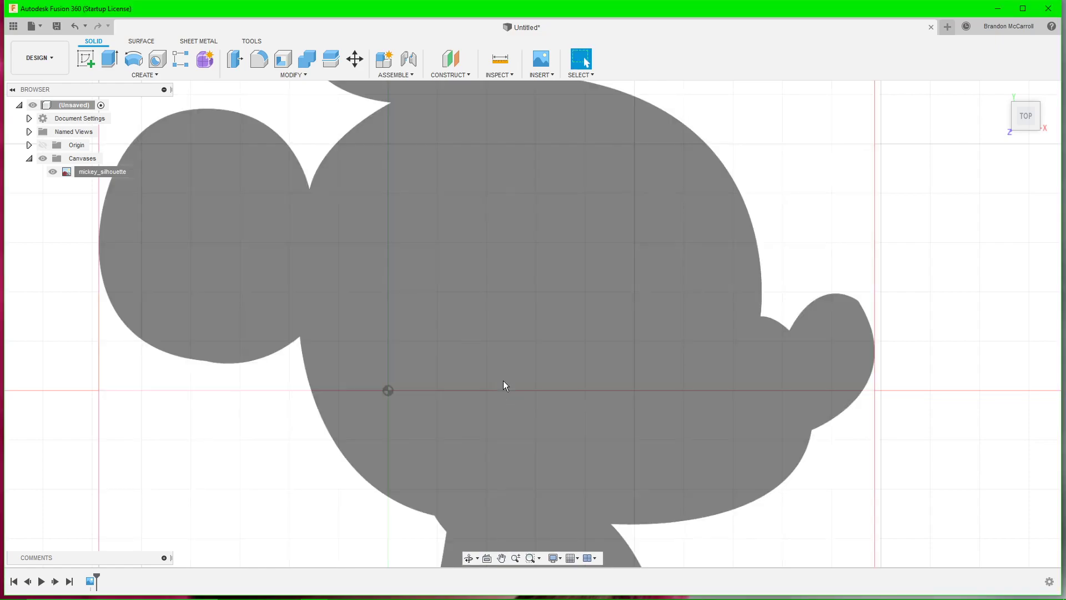
- Recalibrate the mickey_silhouette canvas to 100 mm between the top of the upper ear and the bottom of the neck
{"action": "scroll", "coordinate": [503, 381], "scroll_direction": "down", "scroll_amount": 5}
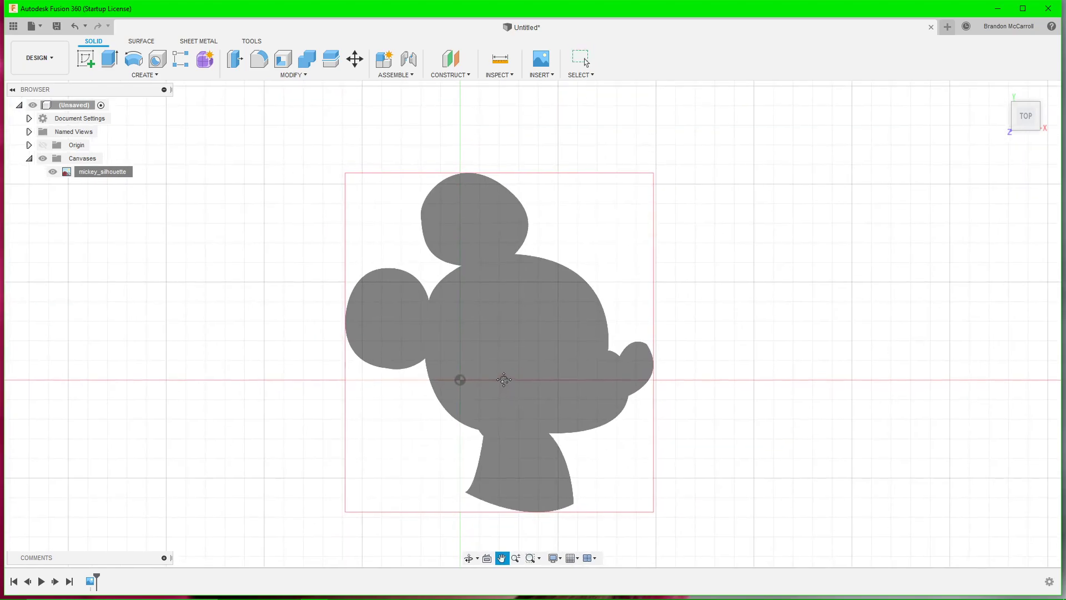
{"action": "middle_click_drag", "start_coordinate": [503, 381], "coordinate": [502, 359]}
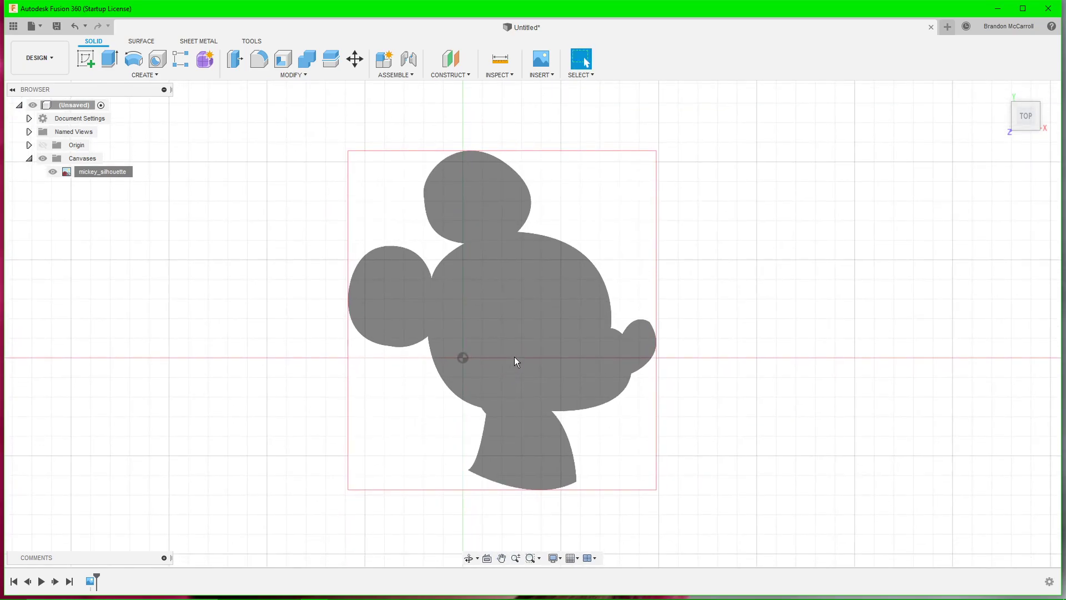
{"action": "right_click", "coordinate": [116, 174]}
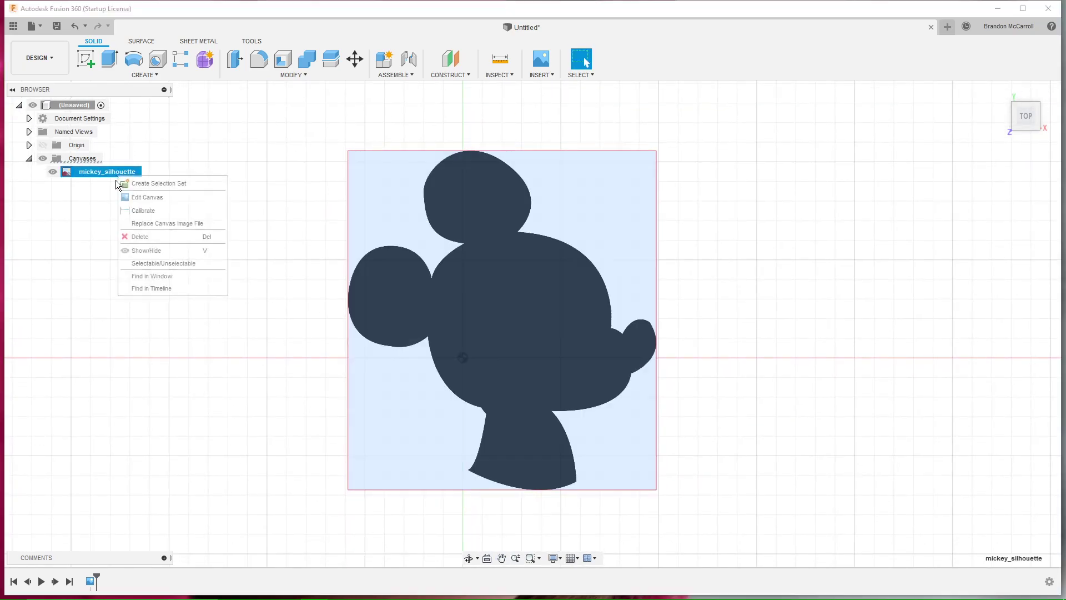
{"action": "left_click", "coordinate": [158, 217]}
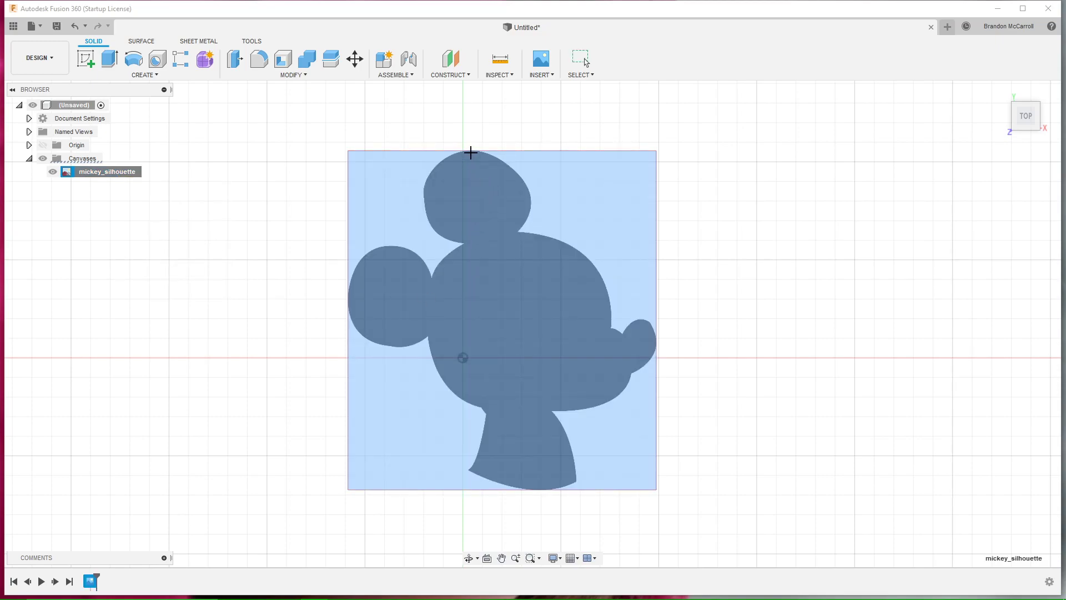
{"action": "left_click", "coordinate": [470, 150]}
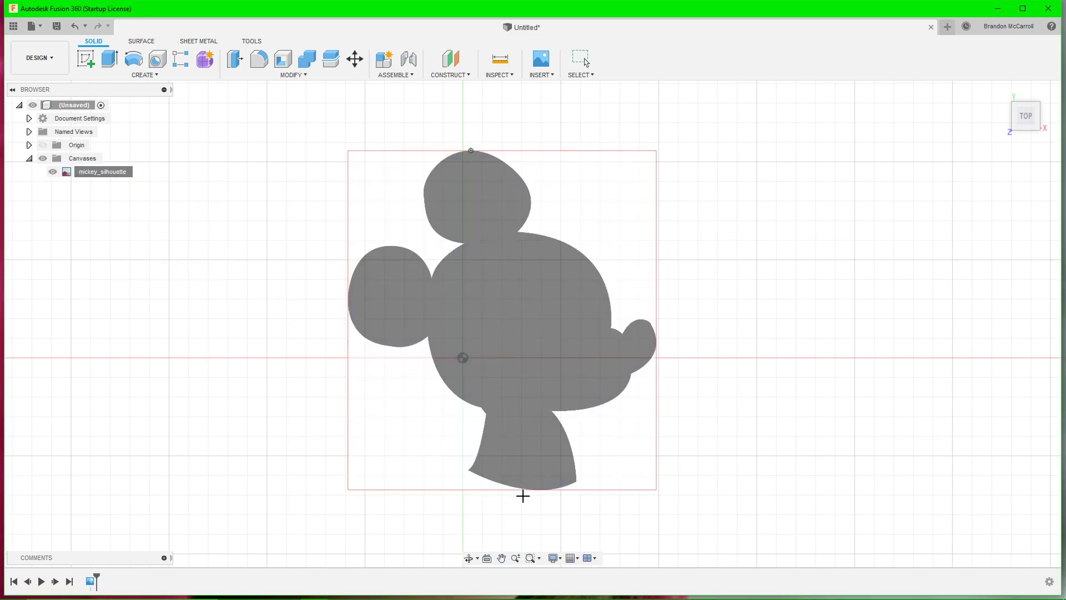
{"action": "left_click", "coordinate": [528, 491]}
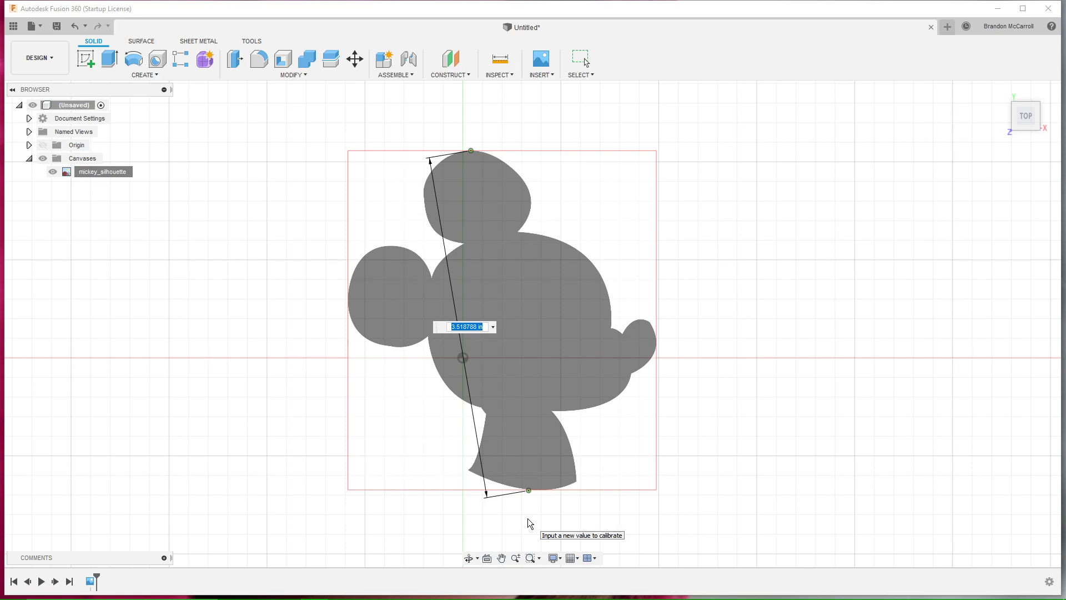
{"action": "type", "text": "100mm"}
{"action": "key", "text": "Return"}
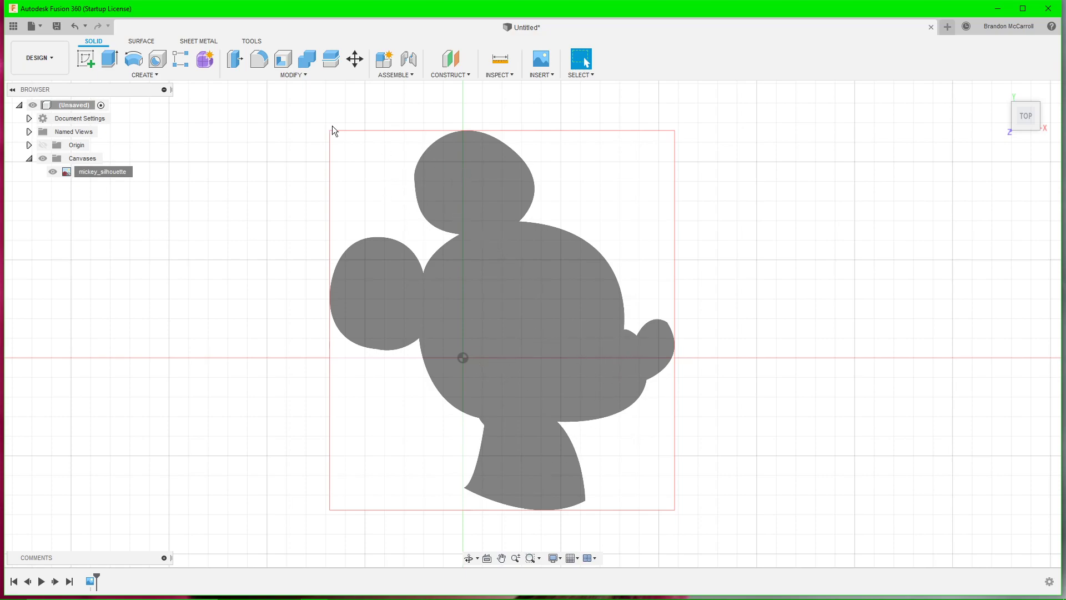
- Create a sketch on the XY plane under the silhouette canvas and start a Fit Point Spline
{"action": "left_click", "coordinate": [89, 62]}
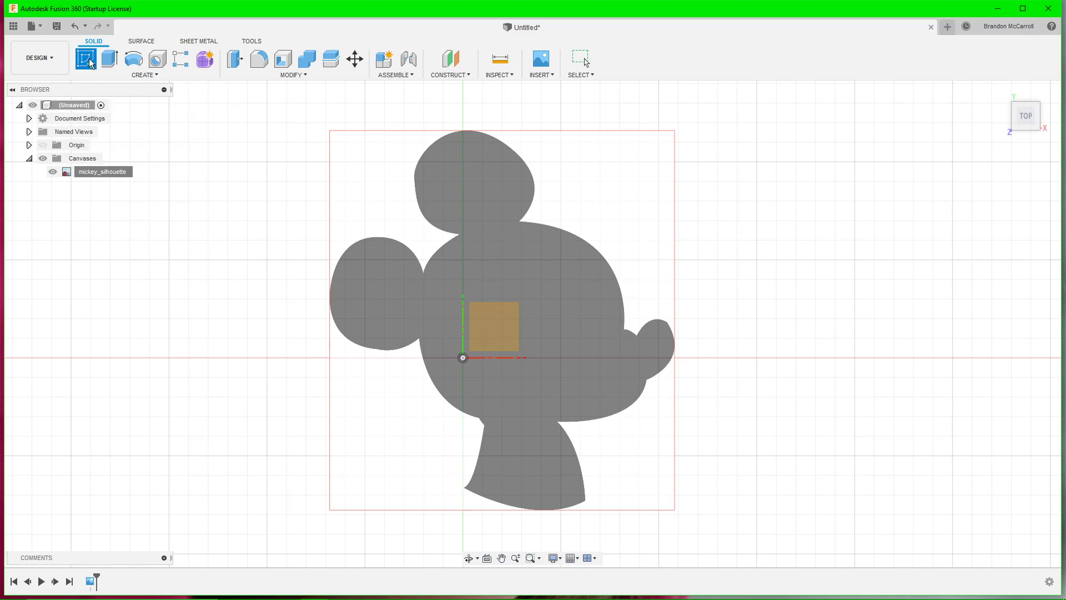
{"action": "left_click", "coordinate": [498, 329]}
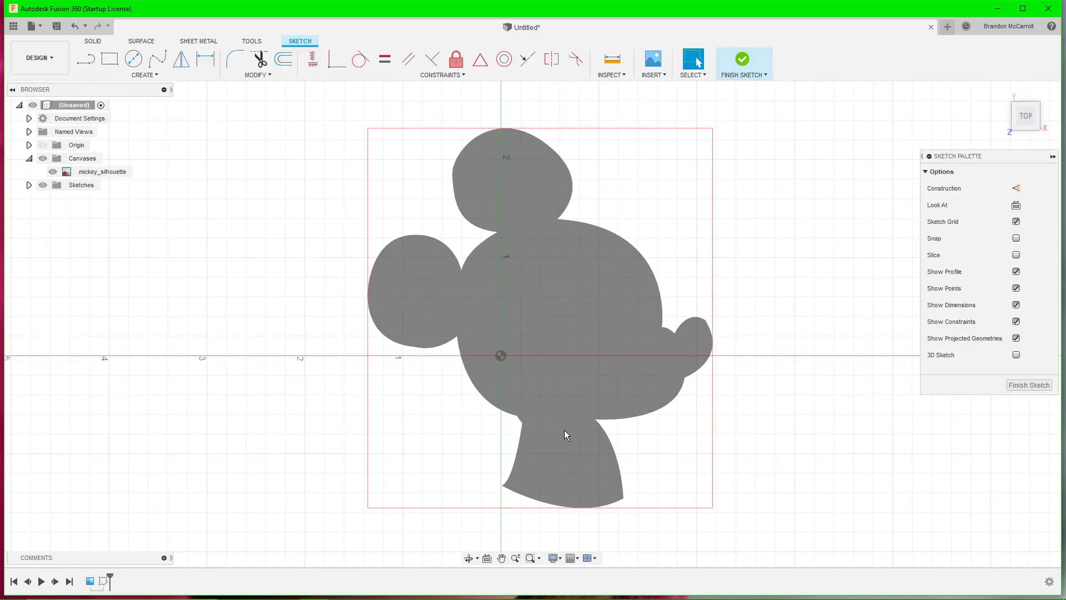
{"action": "left_click", "coordinate": [156, 75]}
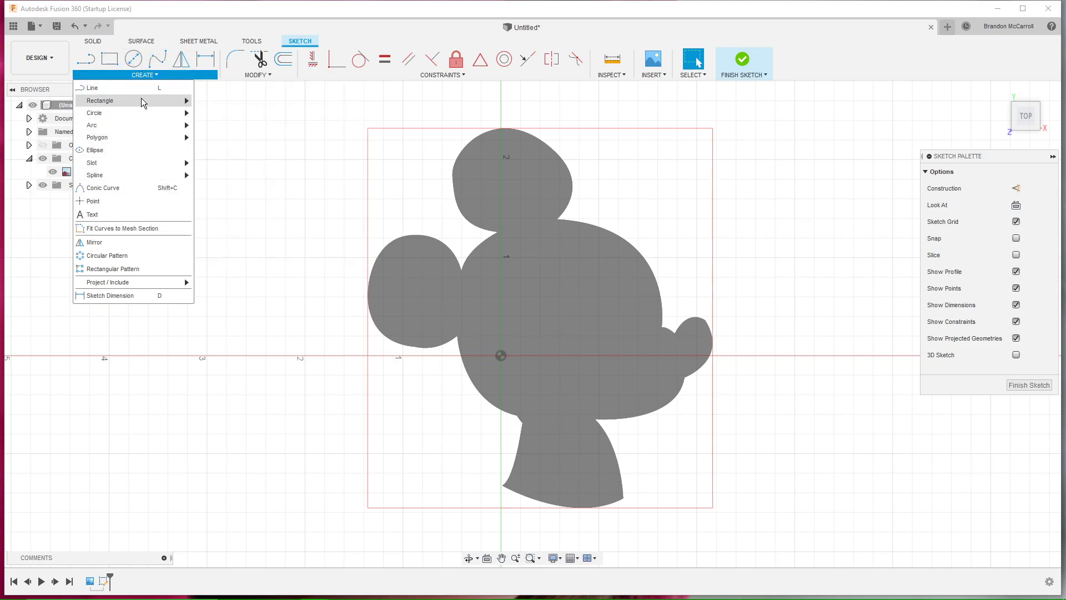
{"action": "mouse_move", "coordinate": [148, 176]}
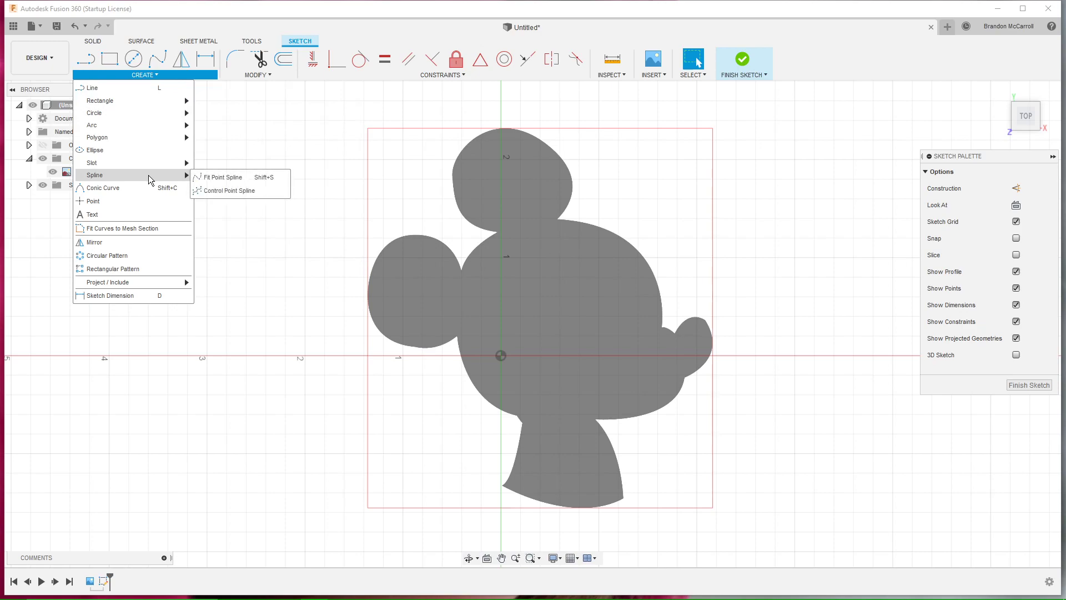
{"action": "left_click", "coordinate": [222, 177]}
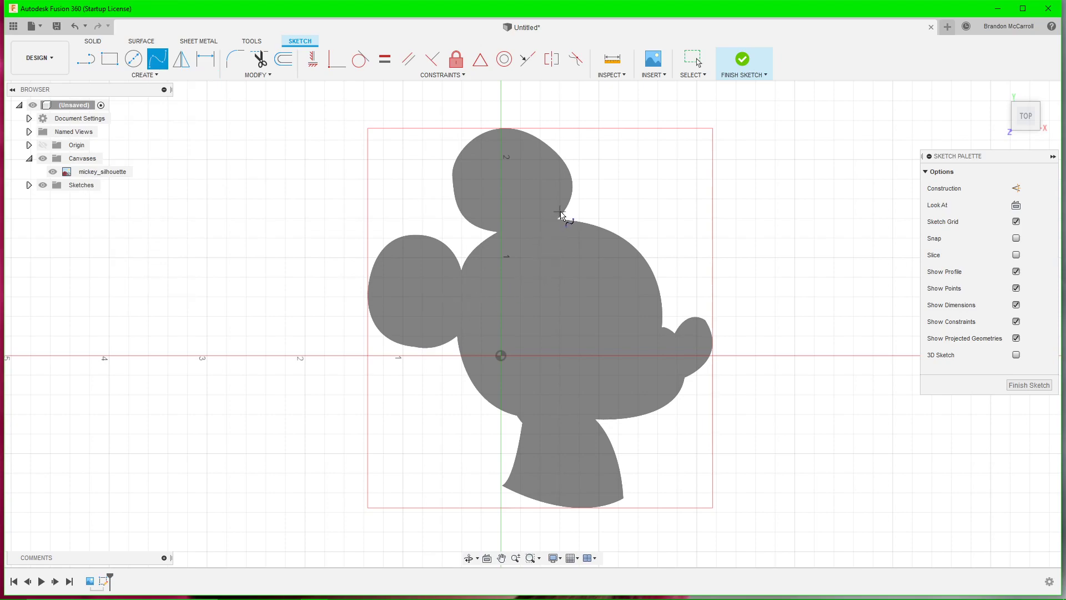
- Place five spline fit points from the notch where the upper ear's right side meets the head, up along the ear's right edge
{"action": "scroll", "coordinate": [574, 216], "scroll_direction": "up", "scroll_amount": 2}
{"action": "scroll", "coordinate": [573, 215], "scroll_direction": "up", "scroll_amount": 1}
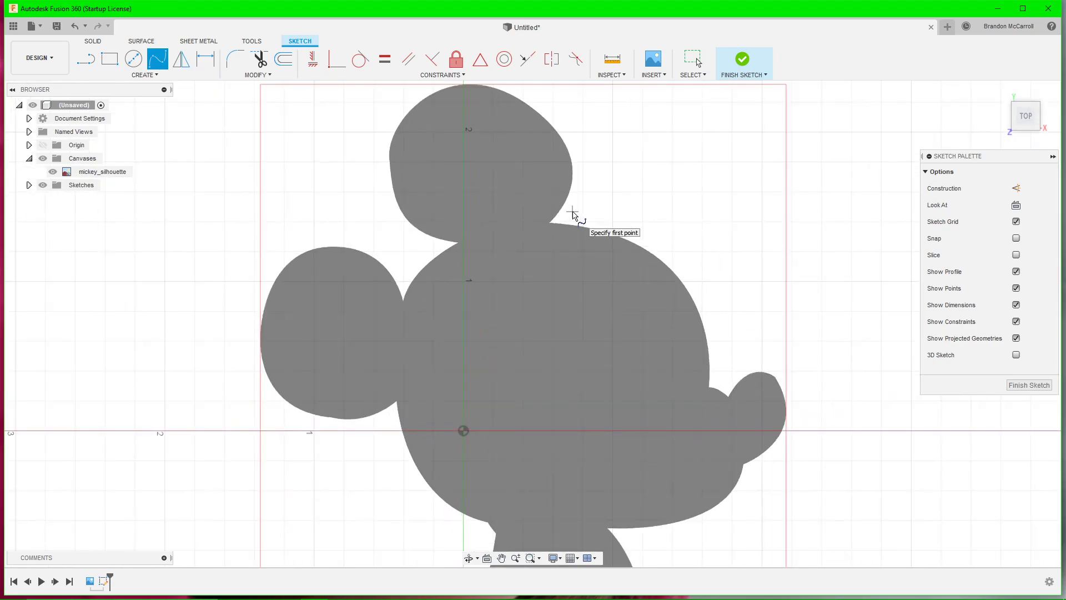
{"action": "scroll", "coordinate": [574, 215], "scroll_direction": "up", "scroll_amount": 2}
{"action": "scroll", "coordinate": [574, 215], "scroll_direction": "up", "scroll_amount": 2}
{"action": "mouse_move", "coordinate": [578, 190]}
{"action": "middle_mouse_down"}
{"action": "mouse_move", "coordinate": [572, 293]}
{"action": "mouse_move", "coordinate": [561, 183]}
{"action": "mouse_move", "coordinate": [571, 308]}
{"action": "mouse_move", "coordinate": [569, 191]}
{"action": "mouse_move", "coordinate": [474, 276]}
{"action": "mouse_move", "coordinate": [595, 400]}
{"action": "mouse_move", "coordinate": [611, 293]}
{"action": "mouse_move", "coordinate": [614, 314]}
{"action": "middle_mouse_up"}
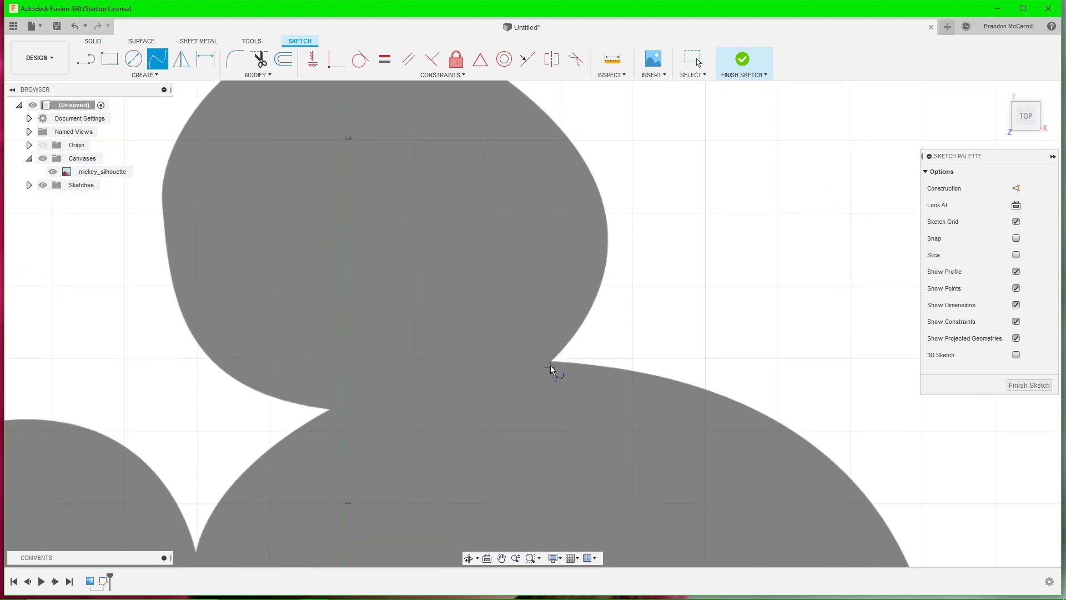
{"action": "scroll", "coordinate": [555, 364], "scroll_direction": "up", "scroll_amount": 3}
{"action": "scroll", "coordinate": [559, 367], "scroll_direction": "down", "scroll_amount": 1}
{"action": "scroll", "coordinate": [560, 371], "scroll_direction": "down", "scroll_amount": 1}
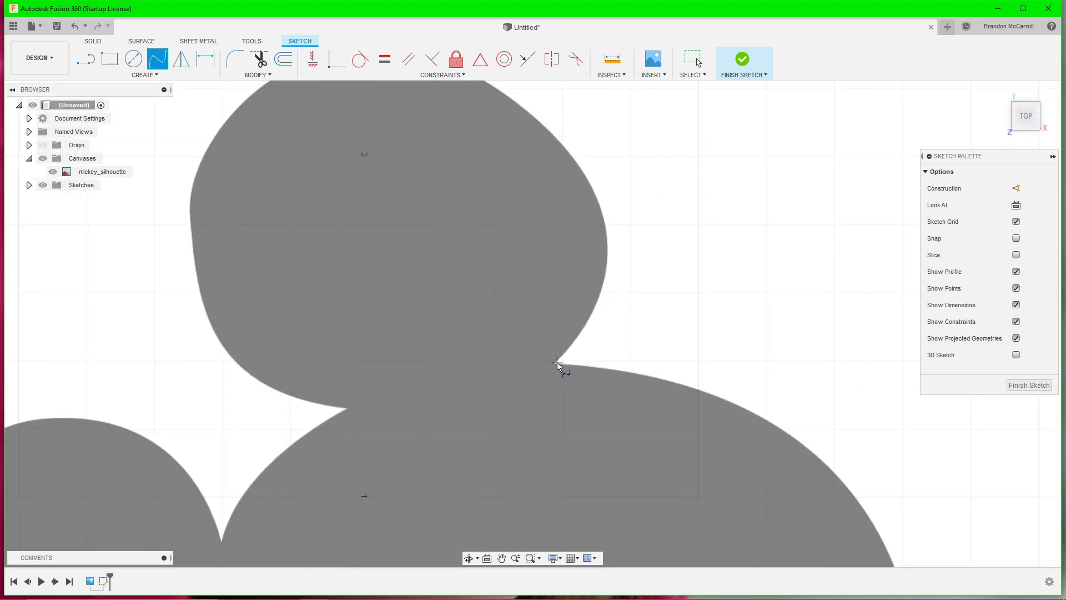
{"action": "left_click", "coordinate": [554, 363]}
{"action": "left_click", "coordinate": [582, 330]}
{"action": "left_click", "coordinate": [604, 284]}
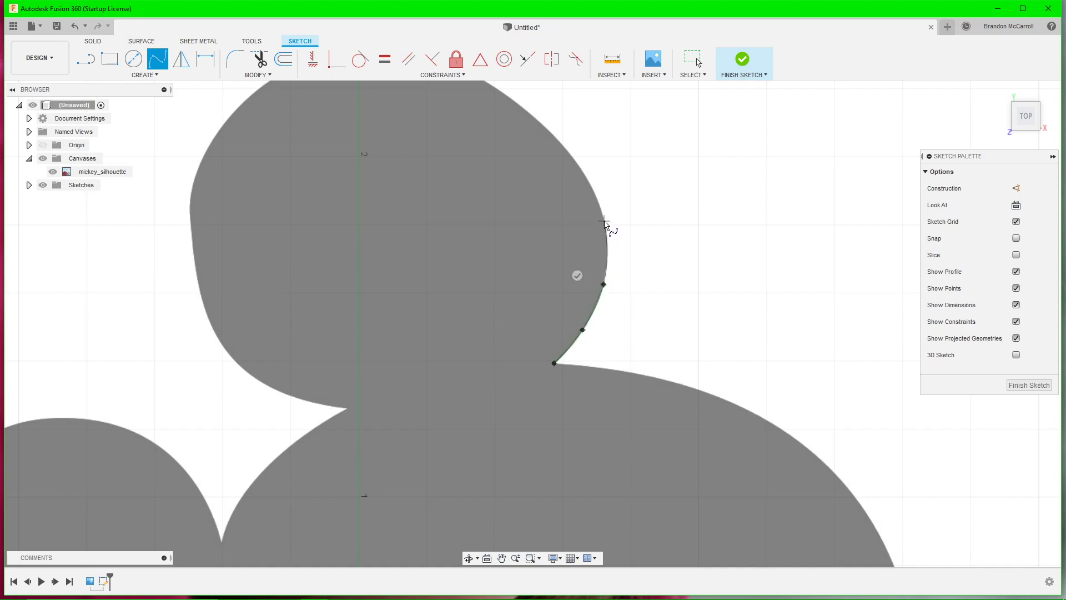
{"action": "left_click", "coordinate": [604, 221]}
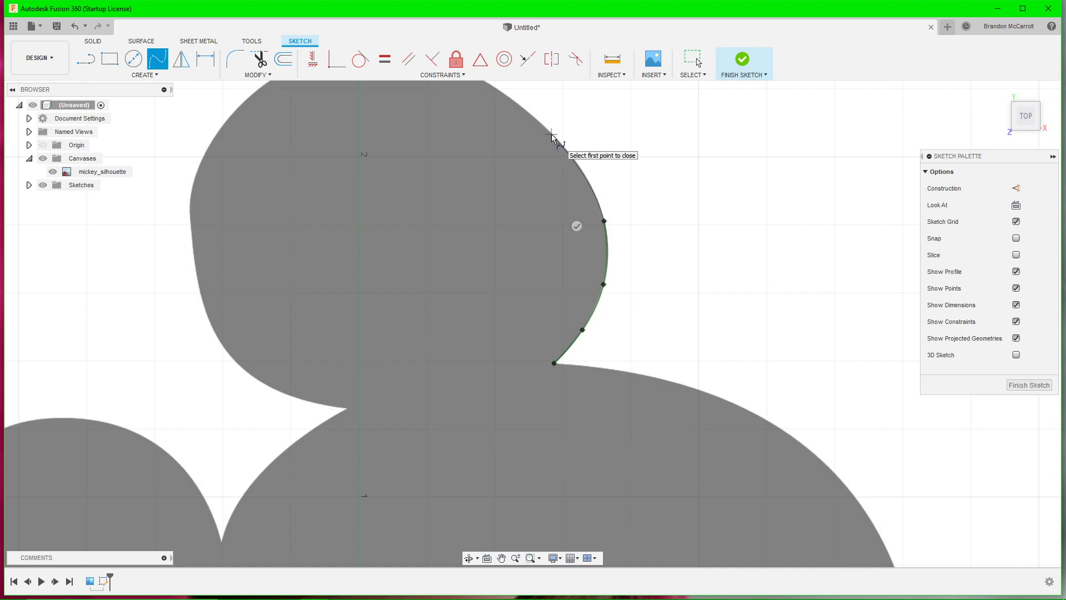
{"action": "left_click", "coordinate": [553, 134]}
- Continue the spline with five fit points over the top of the upper ear and down to its leftmost edge
{"action": "middle_click_drag", "start_coordinate": [509, 122], "coordinate": [619, 249]}
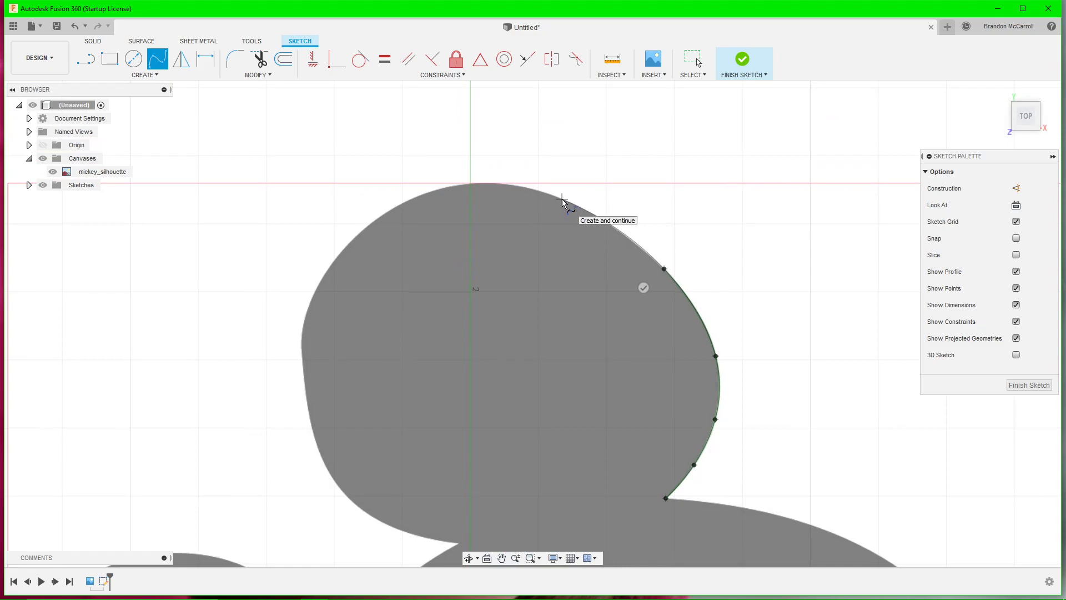
{"action": "left_click", "coordinate": [562, 200]}
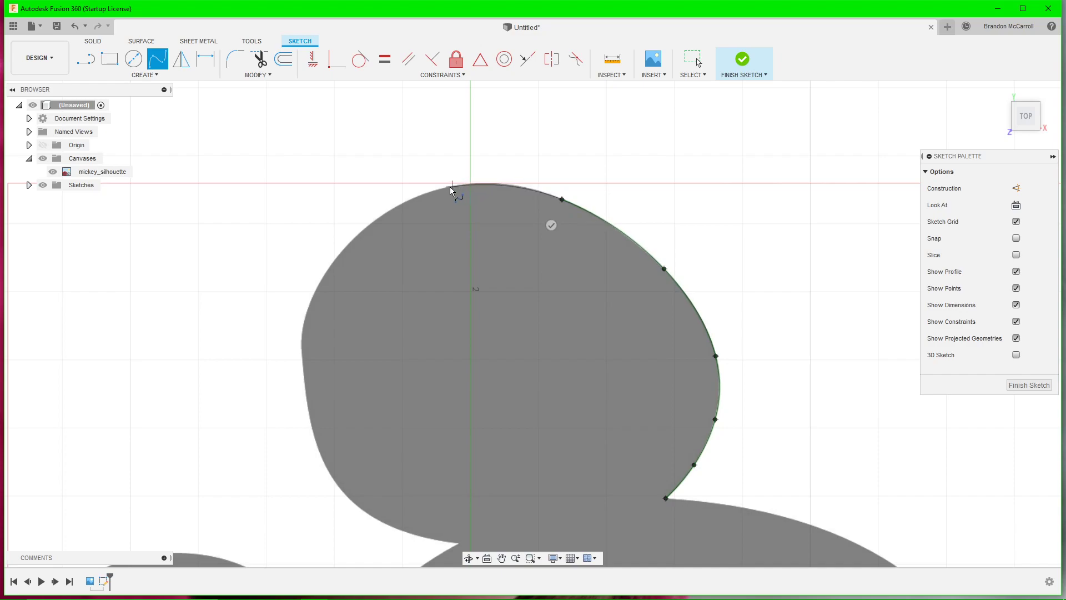
{"action": "left_click", "coordinate": [465, 184]}
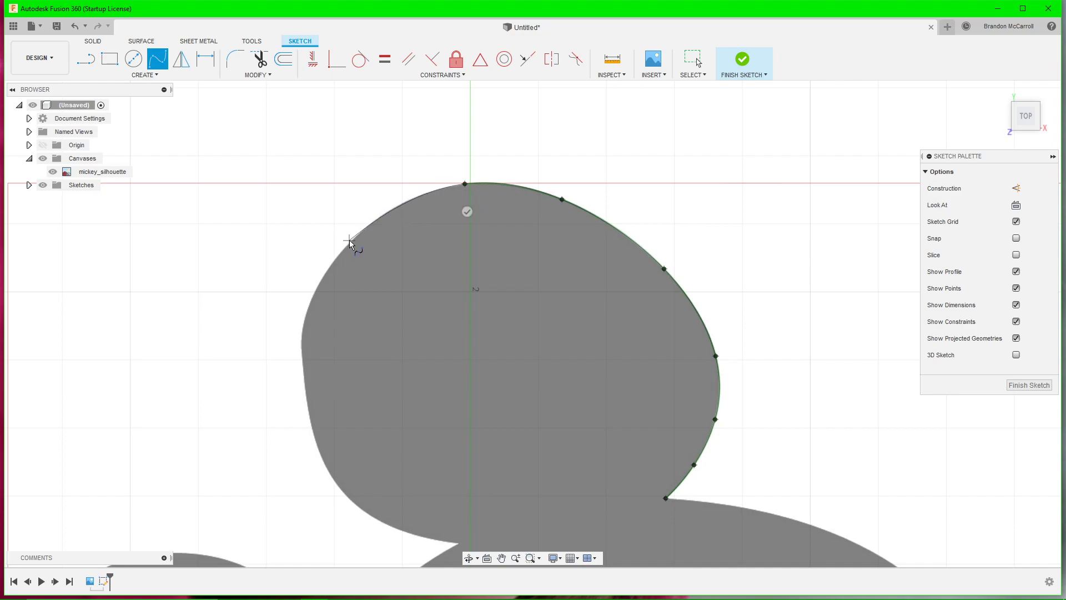
{"action": "middle_click_drag", "start_coordinate": [381, 209], "coordinate": [425, 251]}
{"action": "scroll", "coordinate": [449, 256], "scroll_direction": "down", "scroll_amount": 2}
{"action": "scroll", "coordinate": [451, 254], "scroll_direction": "up", "scroll_amount": 3}
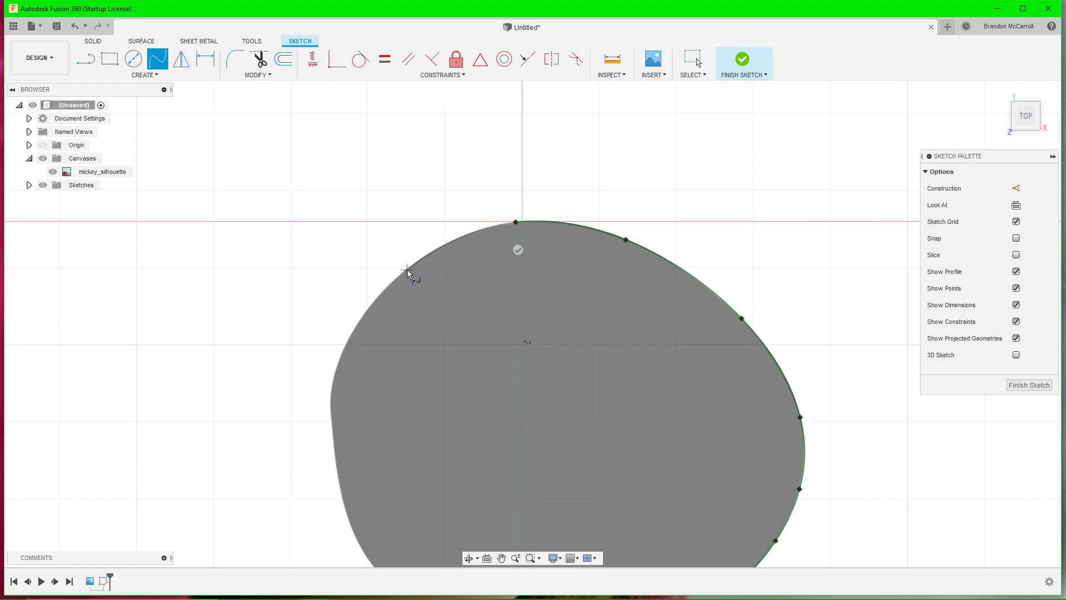
{"action": "left_click", "coordinate": [408, 271]}
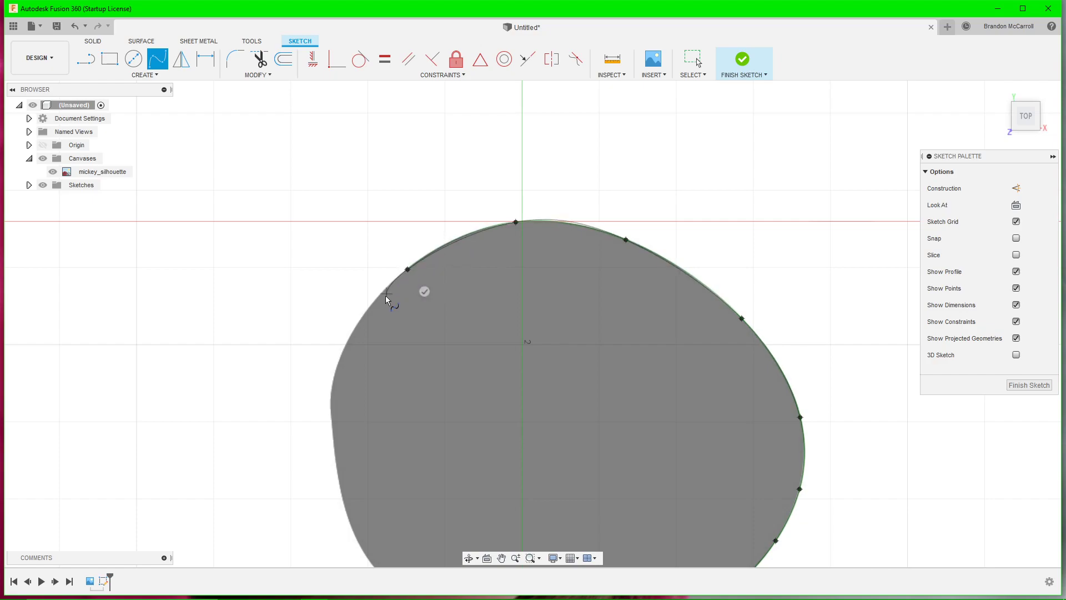
{"action": "left_click", "coordinate": [344, 350]}
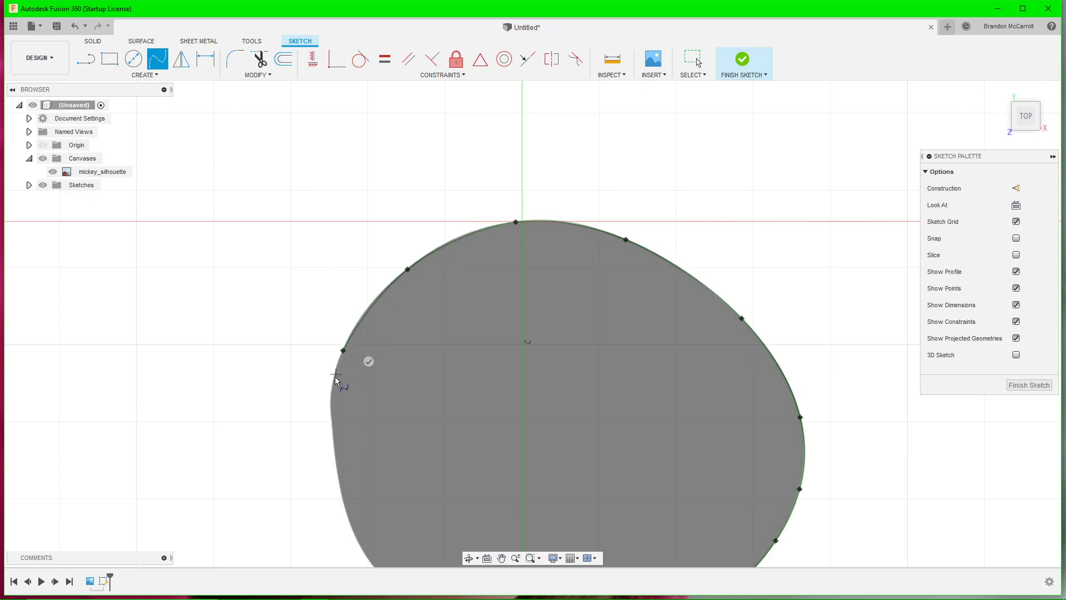
{"action": "left_click", "coordinate": [331, 406]}
- Add three fit points along the upper ear's lower-left edge to the notch with the head, and complete the open spline
{"action": "middle_click_drag", "start_coordinate": [331, 406], "coordinate": [372, 257]}
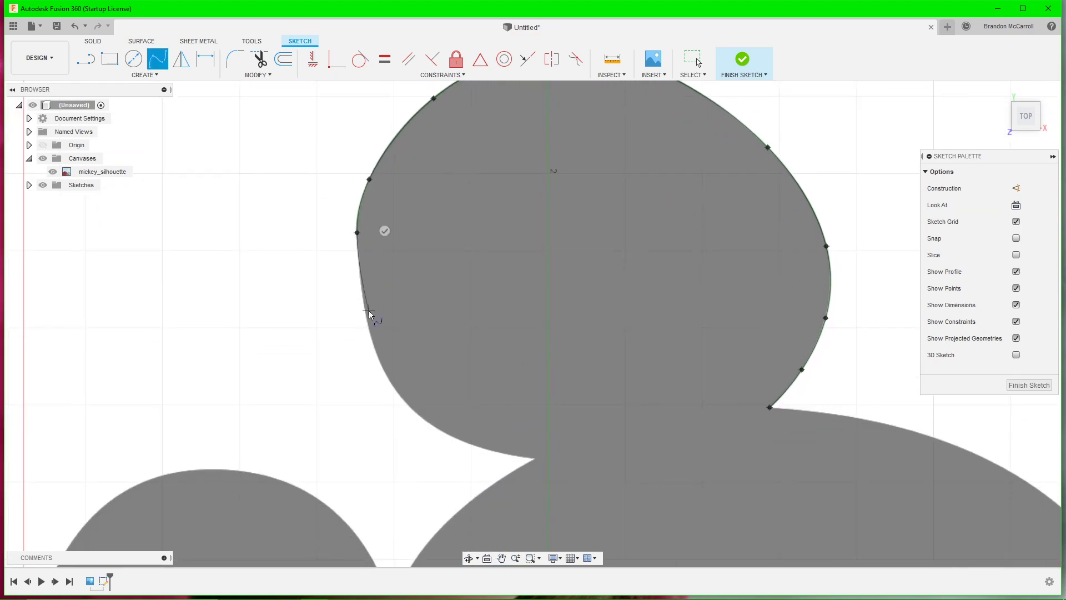
{"action": "left_click", "coordinate": [369, 325]}
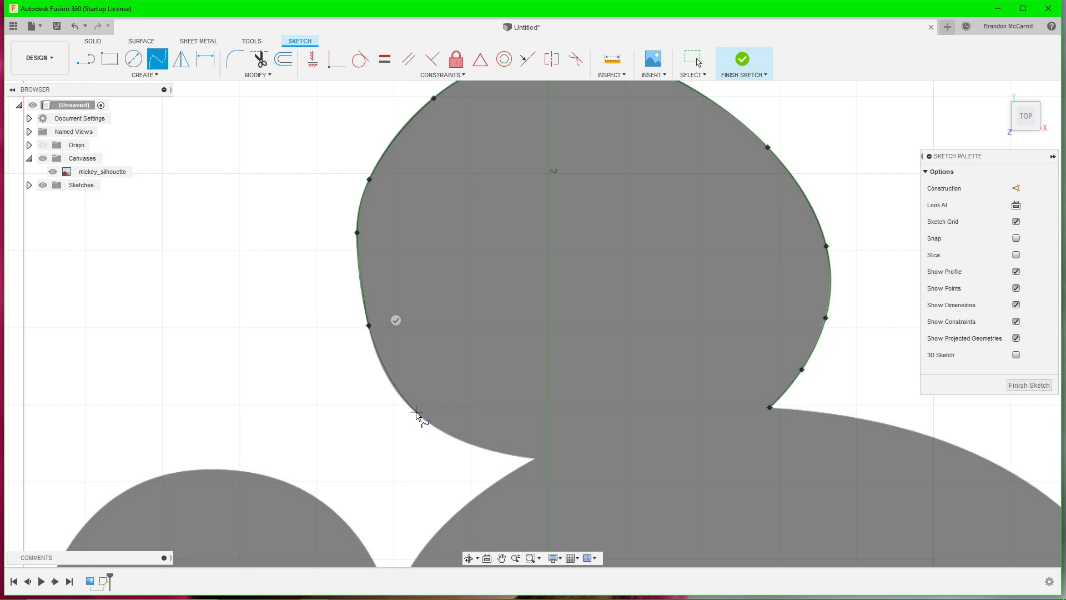
{"action": "left_click", "coordinate": [414, 412]}
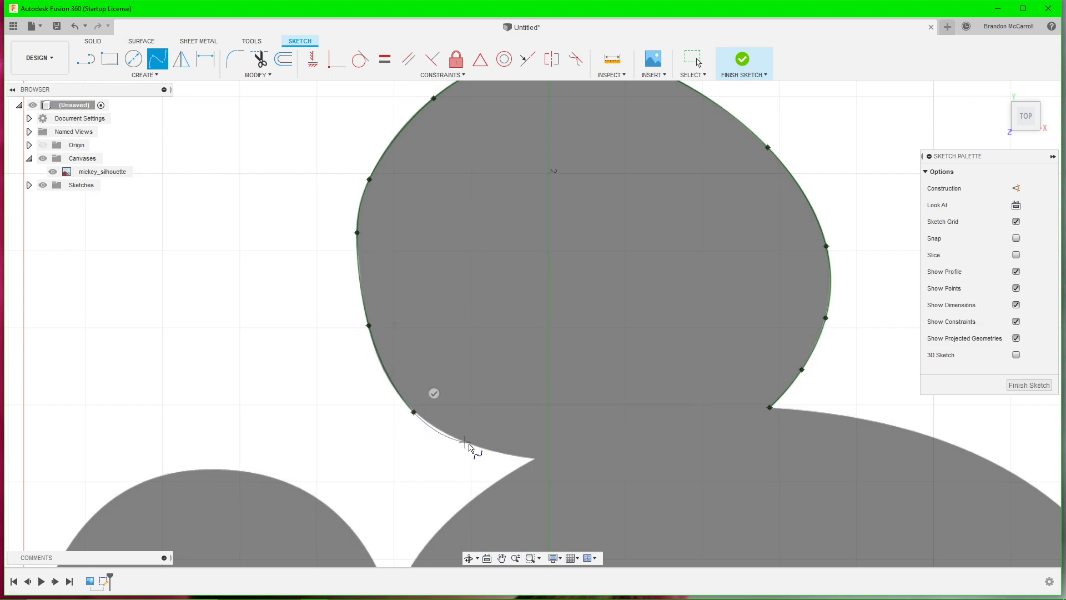
{"action": "left_click", "coordinate": [537, 459]}
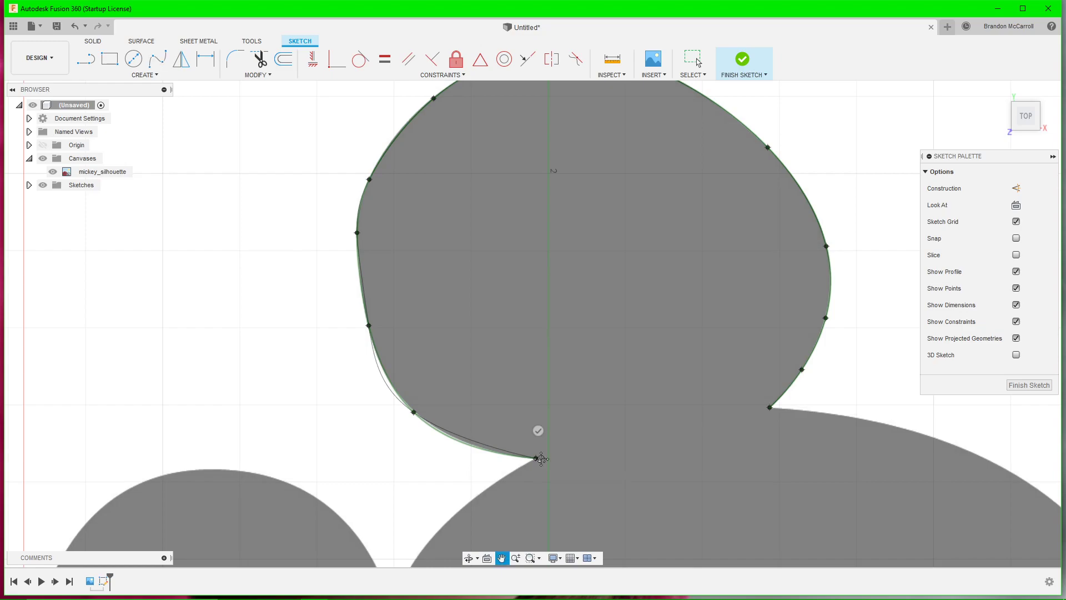
{"action": "middle_click_drag", "start_coordinate": [542, 462], "coordinate": [571, 396]}
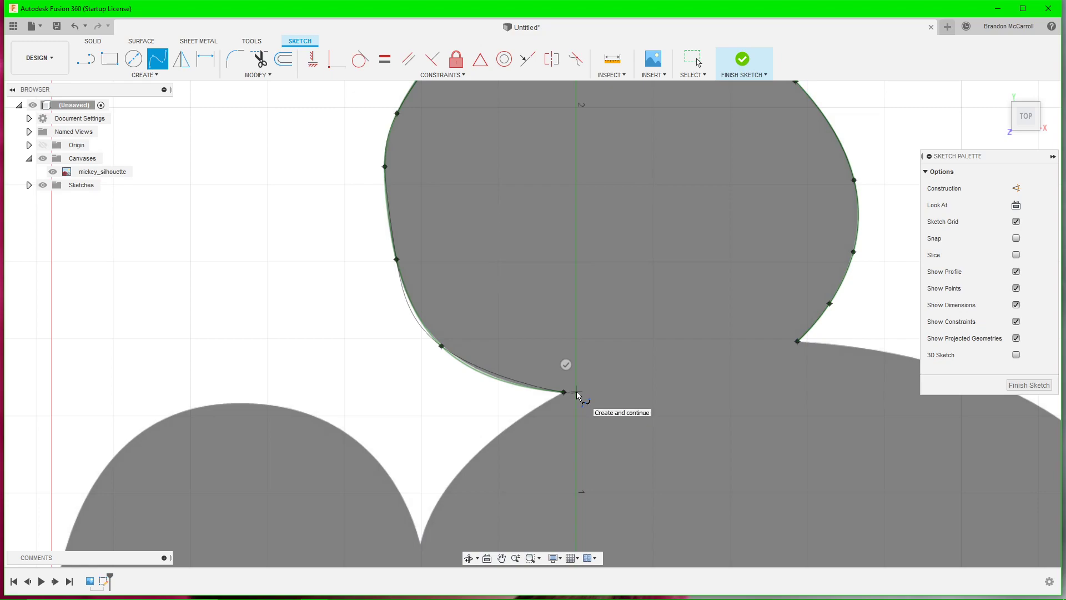
{"action": "right_click", "coordinate": [577, 395]}
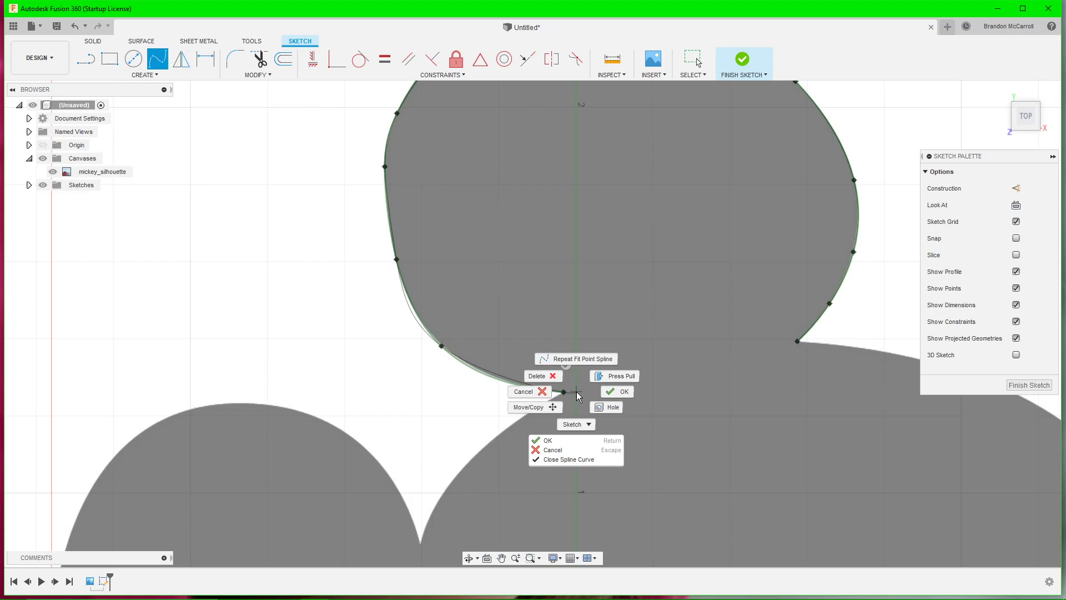
{"action": "left_click", "coordinate": [614, 393]}
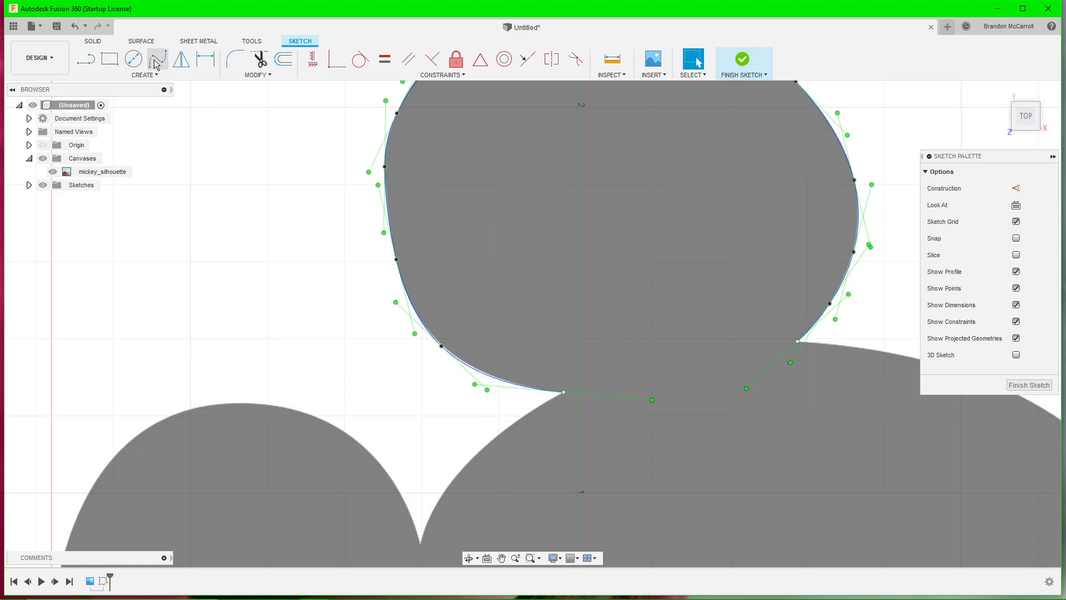
- Begin a second Fit Point Spline at the ear spline's lower-left end, placing two more points along the head's edge between the ears
{"action": "left_click", "coordinate": [144, 75]}
{"action": "mouse_move", "coordinate": [125, 174]}
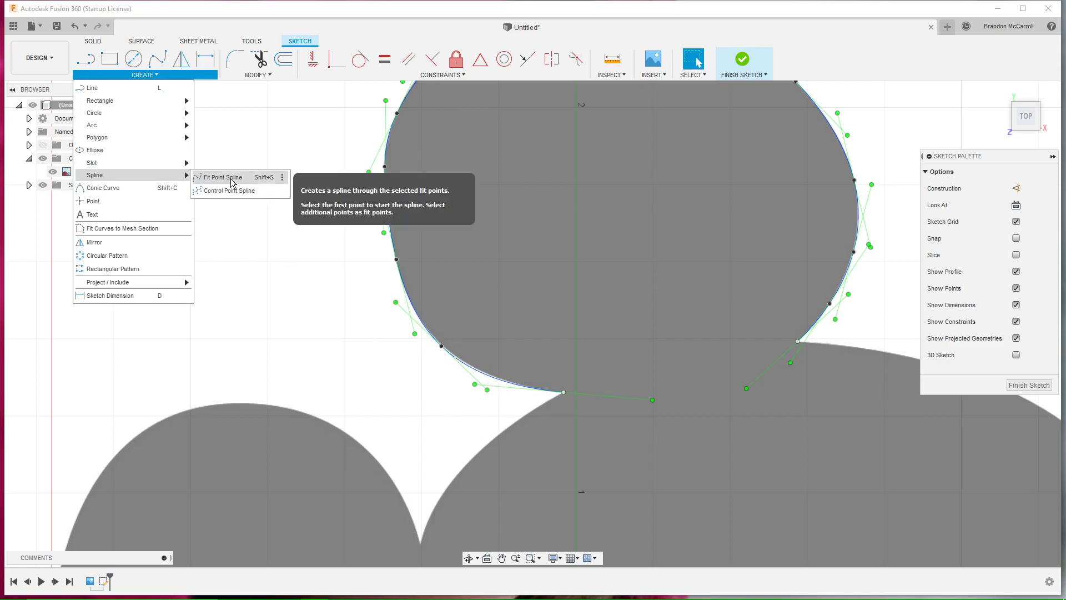
{"action": "left_click", "coordinate": [222, 177]}
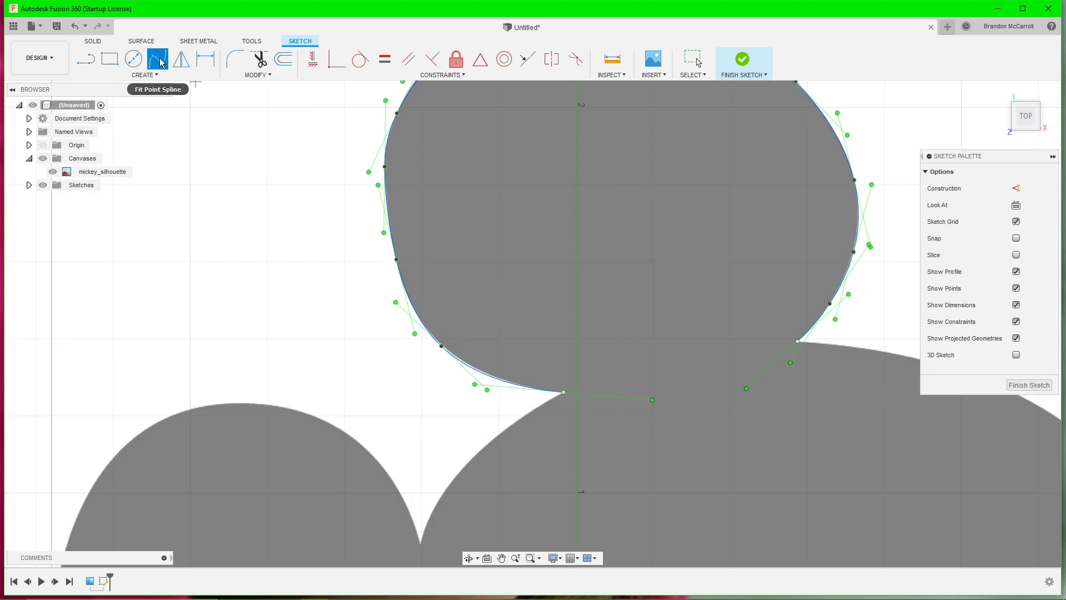
{"action": "left_click", "coordinate": [155, 74]}
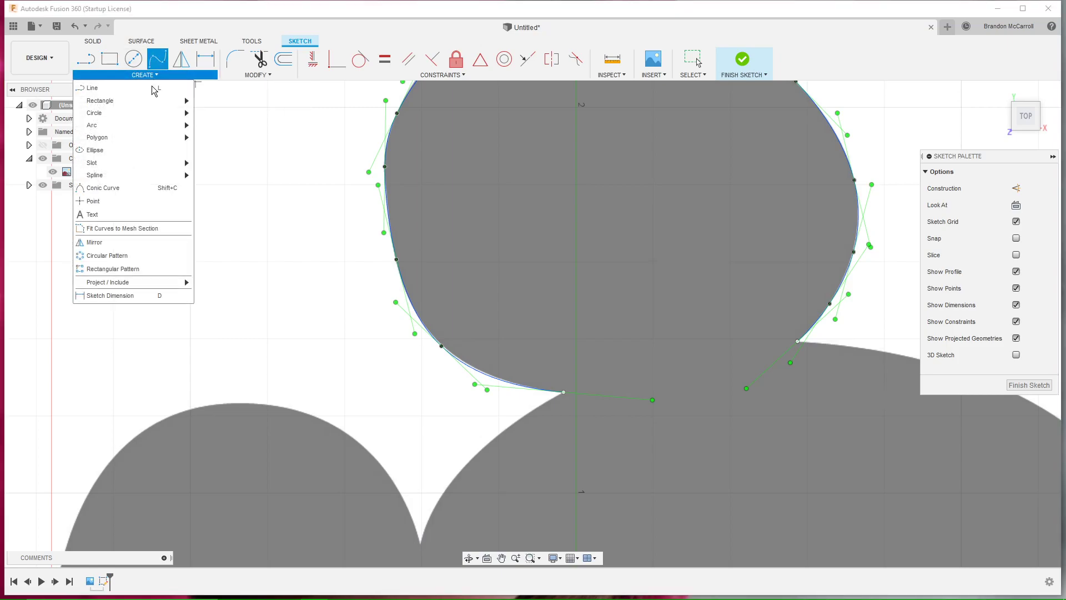
{"action": "mouse_move", "coordinate": [155, 175]}
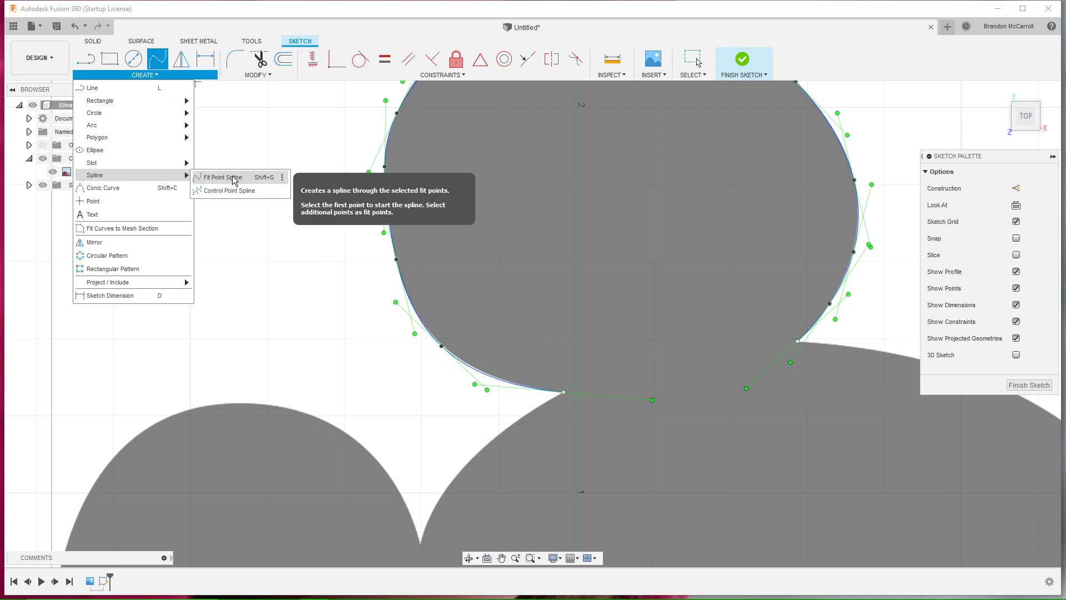
{"action": "left_click", "coordinate": [284, 178]}
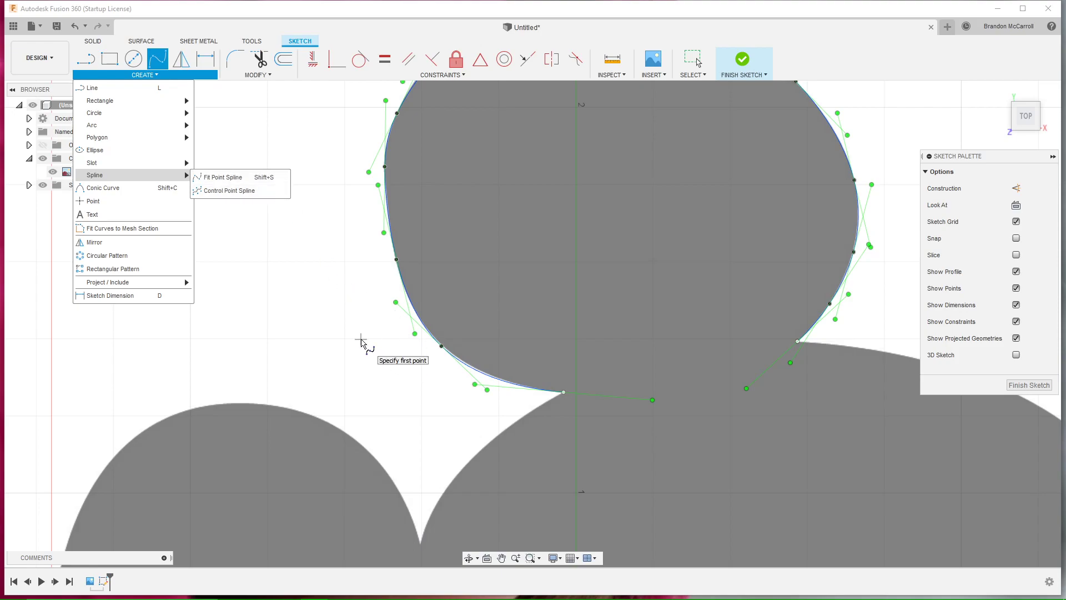
{"action": "left_click", "coordinate": [564, 393]}
{"action": "left_click", "coordinate": [531, 411]}
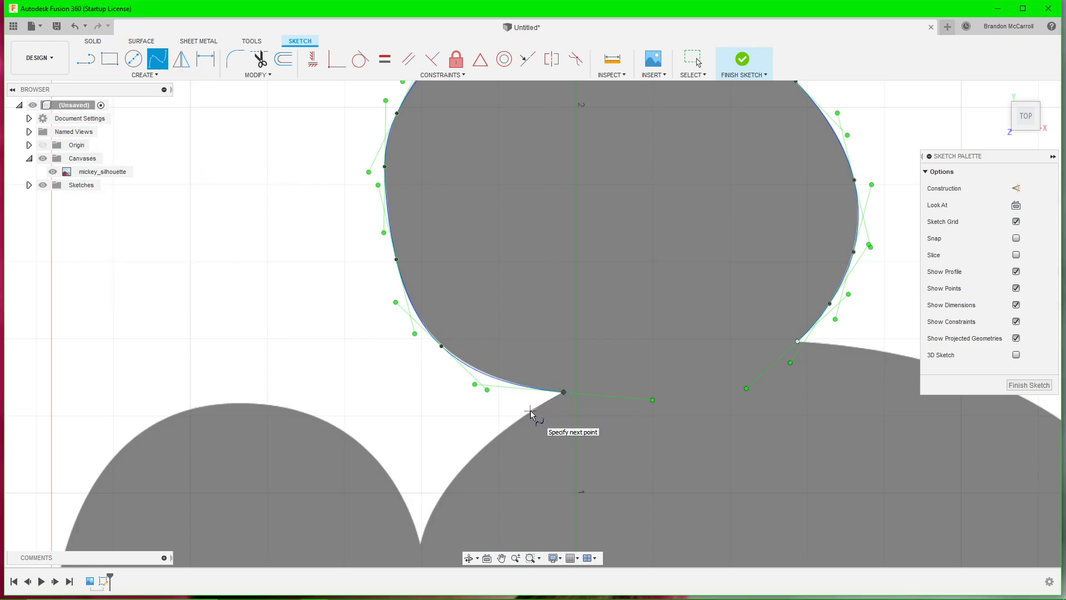
{"action": "left_click", "coordinate": [479, 452]}
- Extend the second spline with two fit points to the notch where the head meets the lower ear, and complete it as an open curve
{"action": "middle_click_drag", "start_coordinate": [480, 452], "coordinate": [566, 313]}
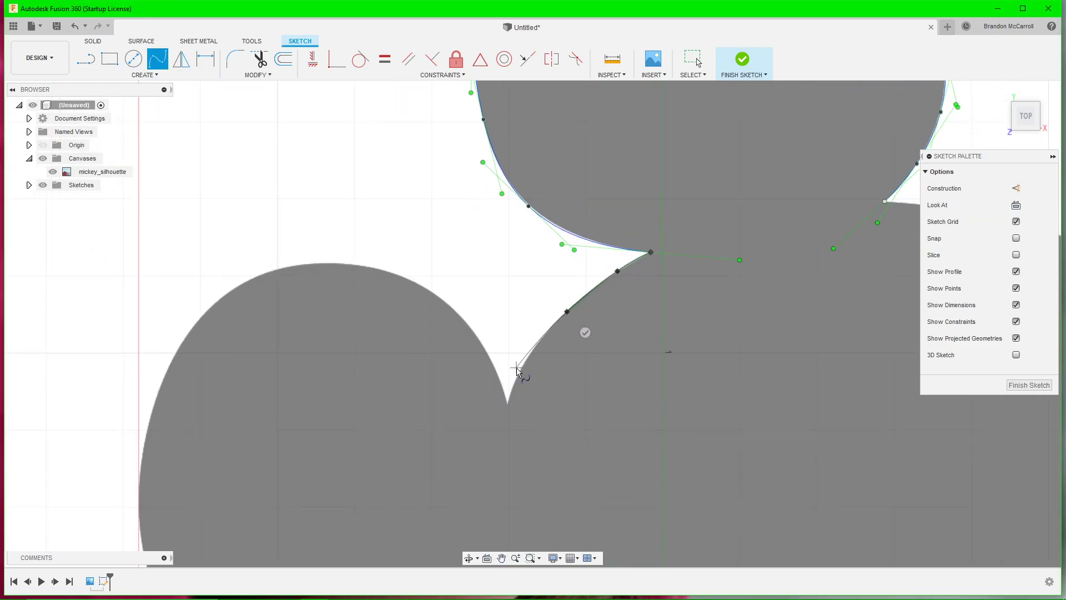
{"action": "left_click", "coordinate": [529, 355]}
{"action": "left_click", "coordinate": [508, 404]}
{"action": "right_click", "coordinate": [615, 400]}
{"action": "key", "text": "Escape"}
{"action": "right_click", "coordinate": [518, 427]}
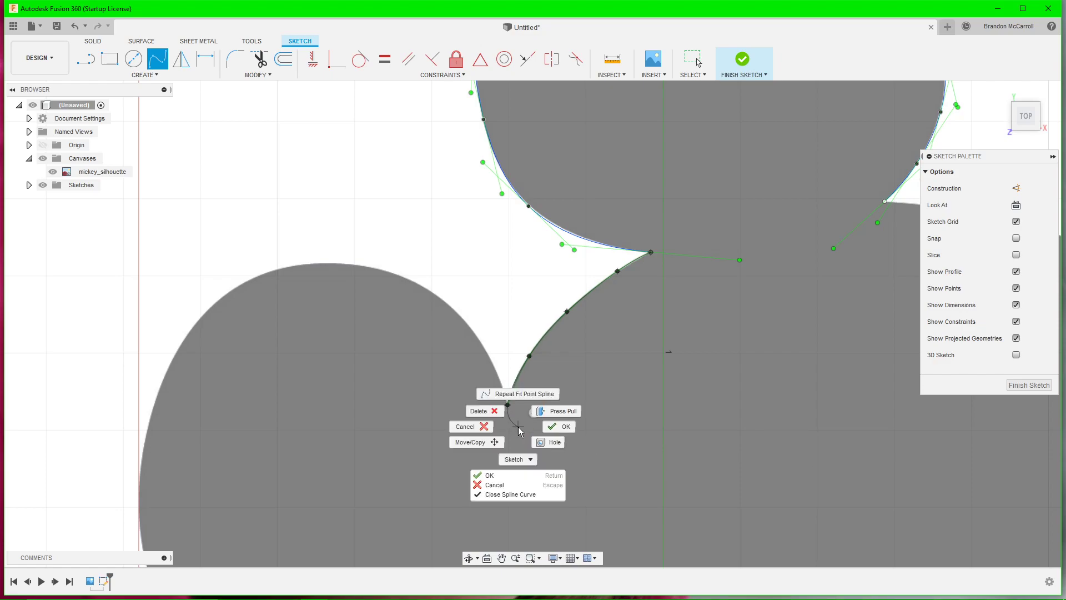
{"action": "key", "text": "Escape"}
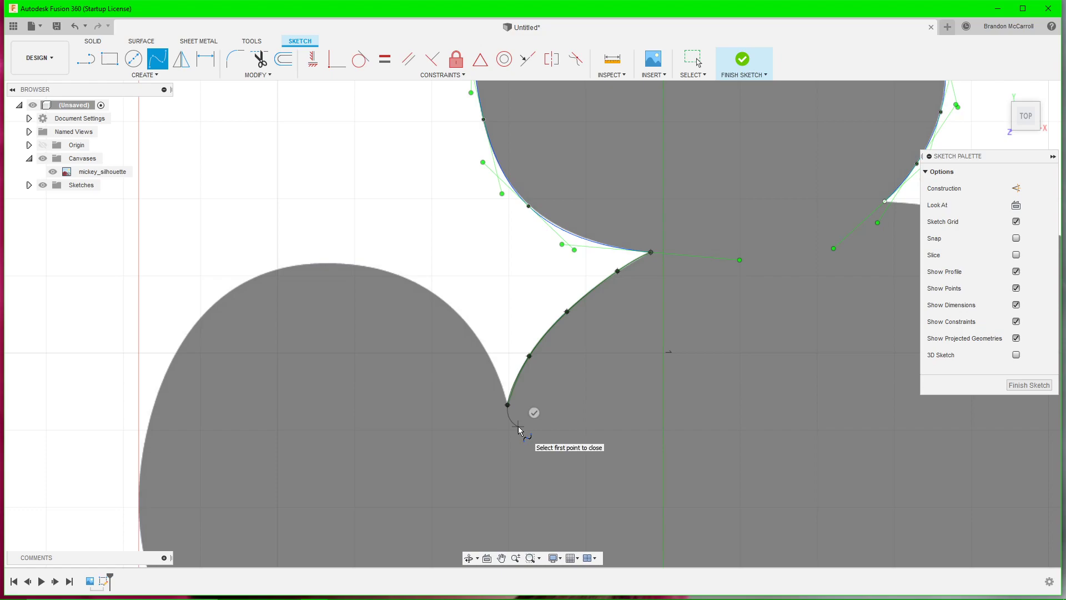
{"action": "right_click", "coordinate": [621, 414]}
{"action": "key", "text": "Escape"}
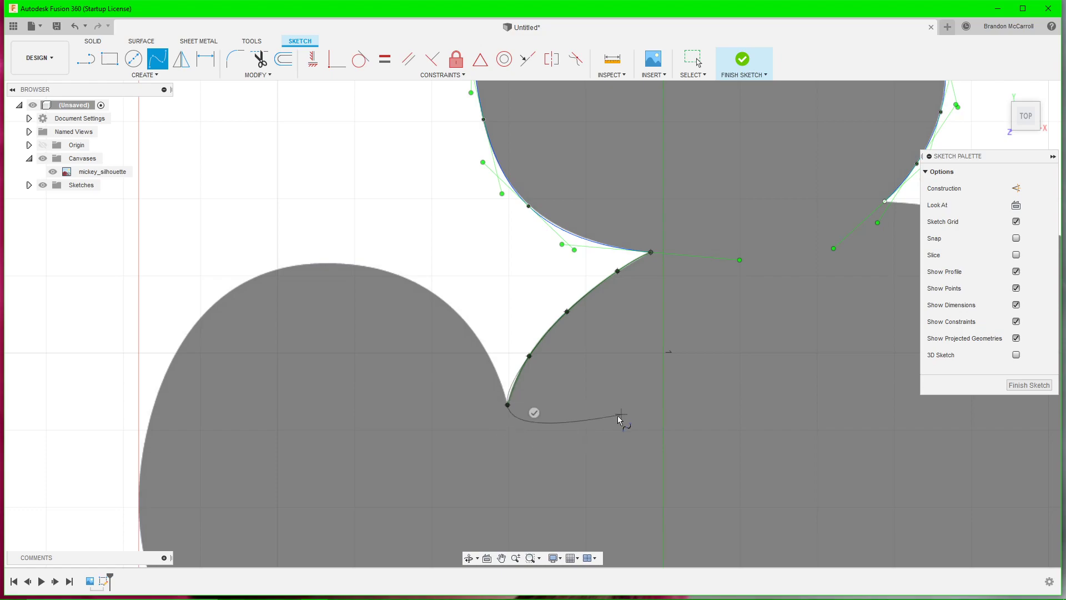
{"action": "right_click", "coordinate": [612, 431]}
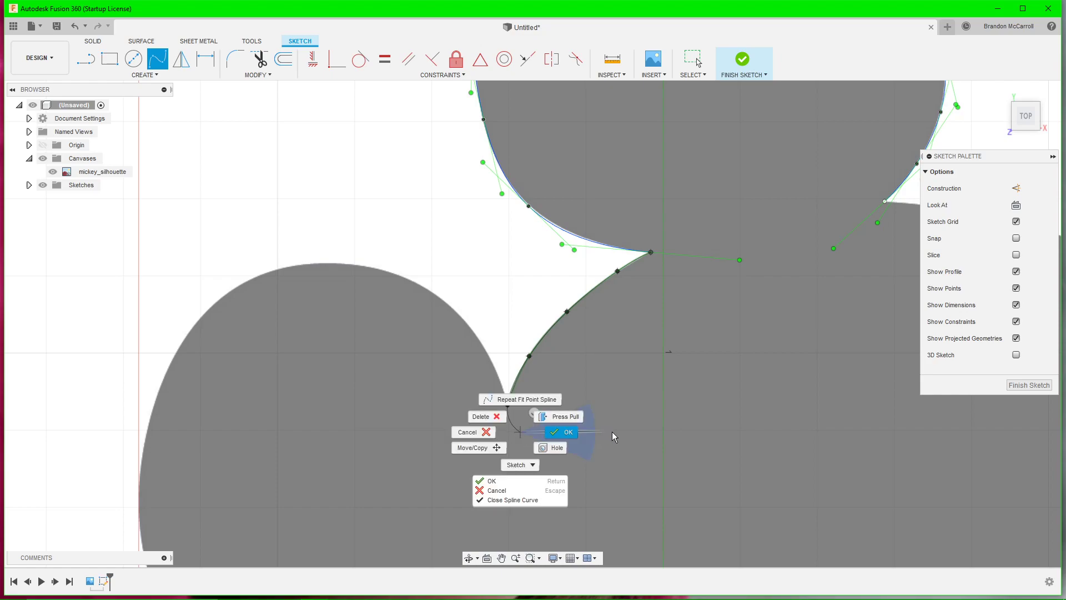
{"action": "left_click", "coordinate": [592, 433]}
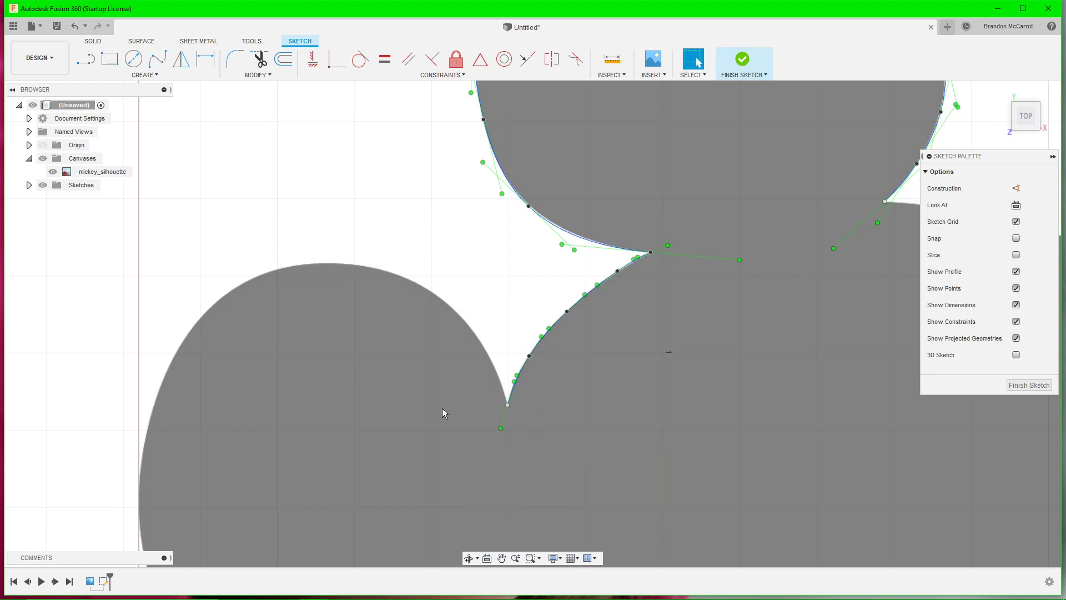
- Start a Fit Point Spline at the notch between head and lower ear, placing six more points over the ear's top to its upper-left edge
{"action": "mouse_move", "coordinate": [452, 381]}
{"action": "middle_mouse_down"}
{"action": "mouse_move", "coordinate": [488, 317]}
{"action": "mouse_move", "coordinate": [491, 325]}
{"action": "middle_mouse_up"}
{"action": "right_click_drag", "start_coordinate": [569, 361], "coordinate": [565, 347]}
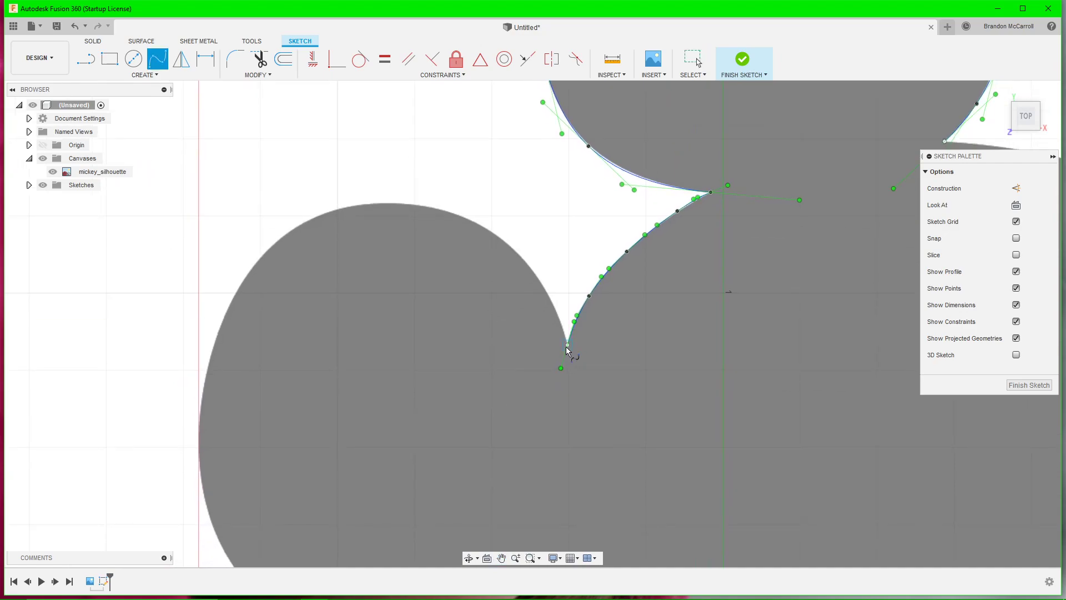
{"action": "left_click", "coordinate": [567, 345]}
{"action": "left_click", "coordinate": [558, 317]}
{"action": "left_click", "coordinate": [540, 282]}
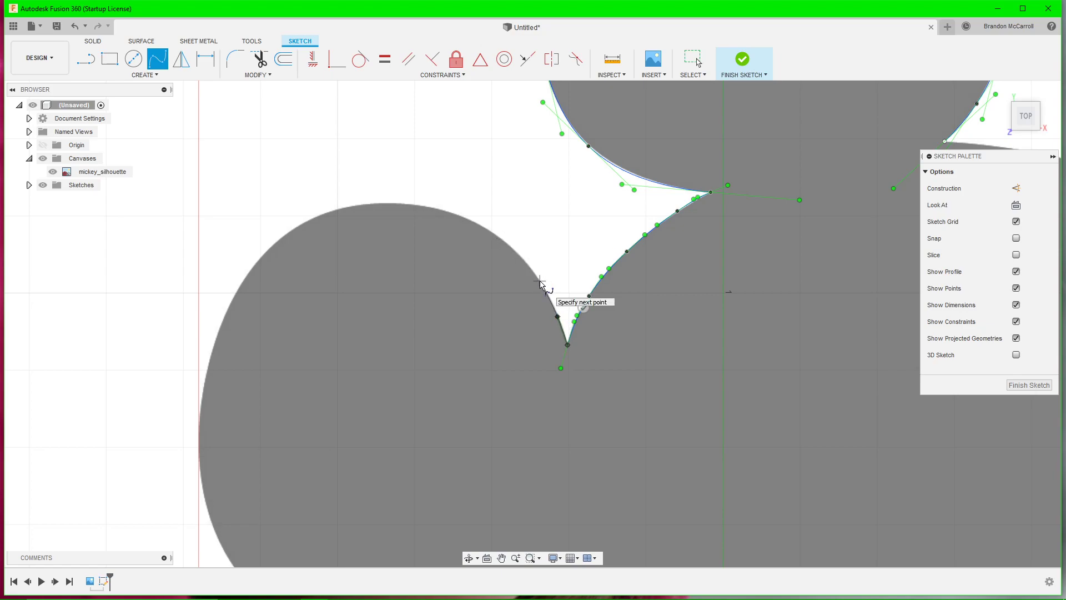
{"action": "left_click", "coordinate": [489, 229]}
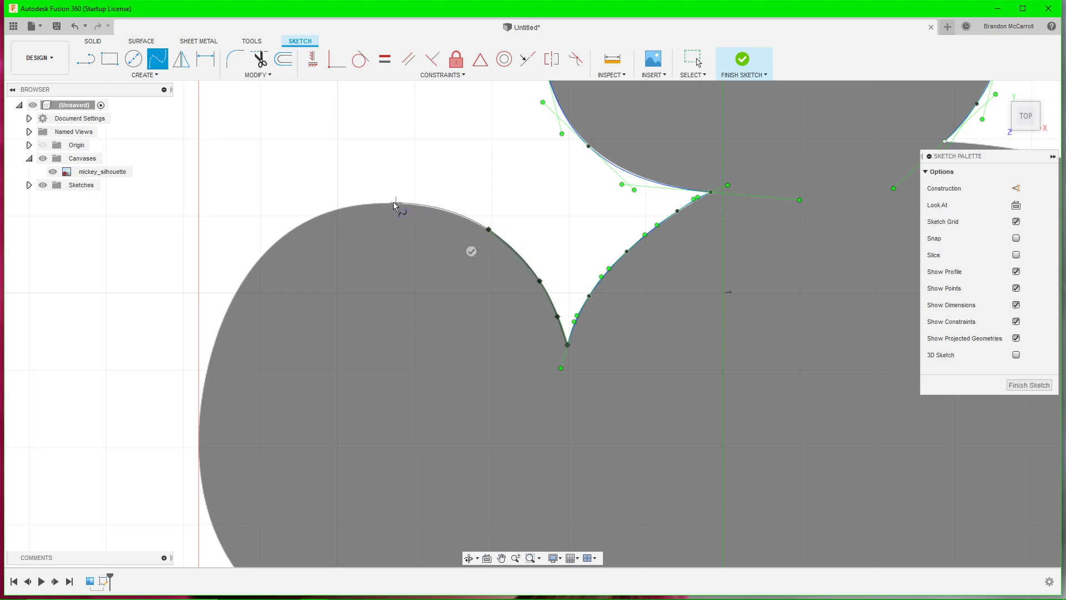
{"action": "left_click", "coordinate": [377, 204]}
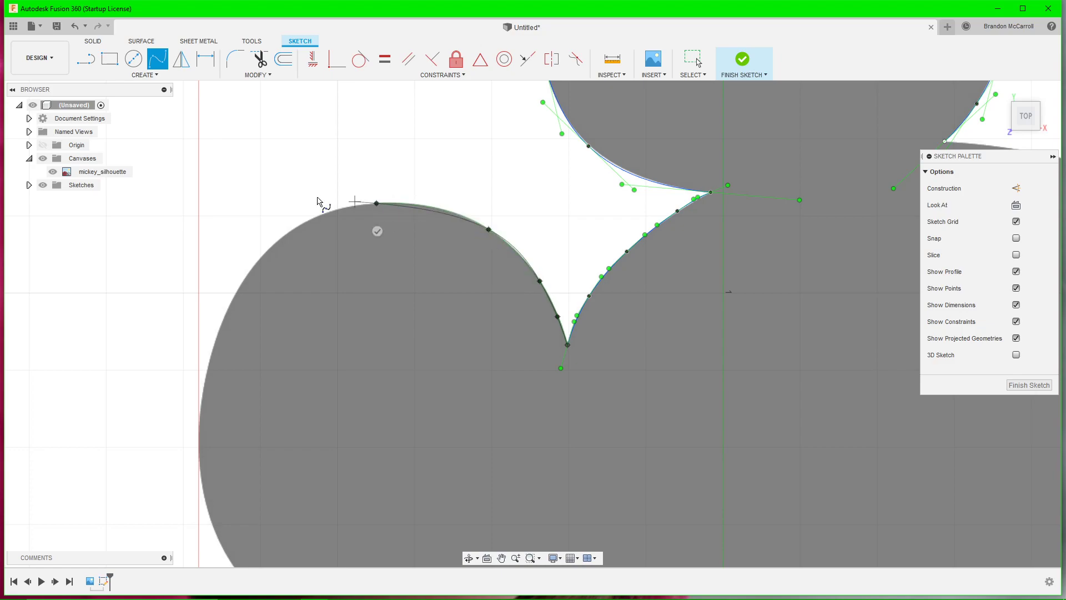
{"action": "left_click", "coordinate": [276, 241]}
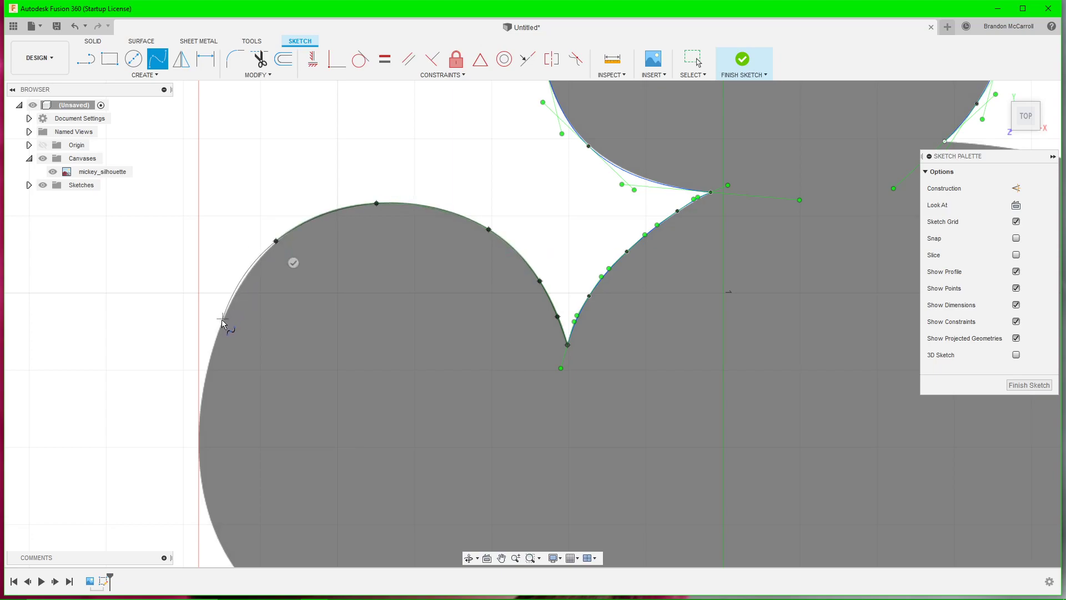
{"action": "left_click", "coordinate": [212, 352]}
- Continue the spline with five fit points around the lower ear's left and bottom edges to its lower notch with the head, and complete it
{"action": "middle_click_drag", "start_coordinate": [200, 472], "coordinate": [245, 274]}
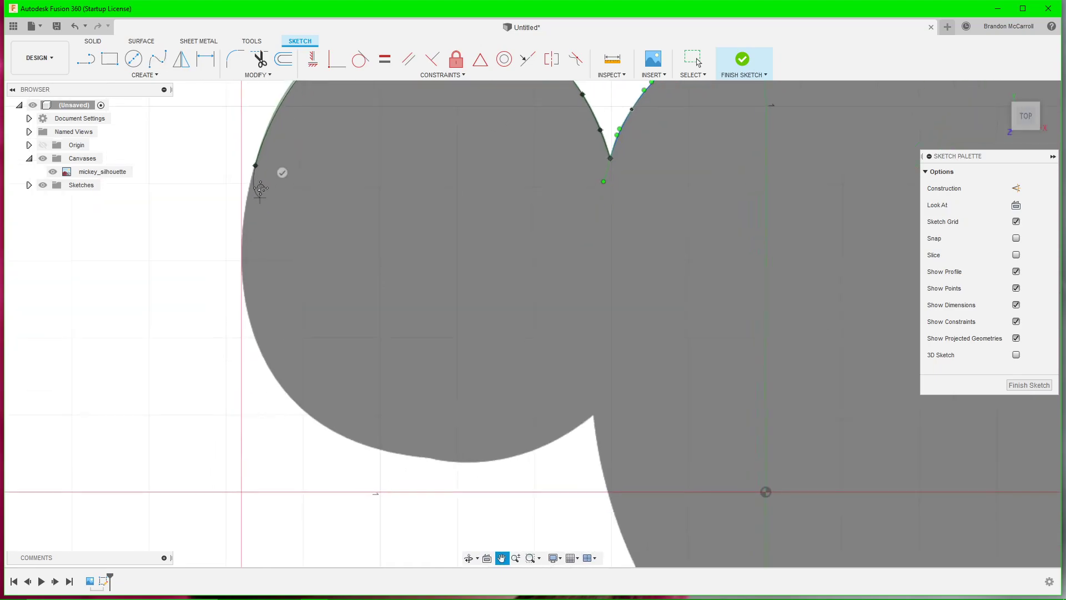
{"action": "left_click", "coordinate": [245, 273]}
{"action": "left_click", "coordinate": [279, 367]}
{"action": "left_click", "coordinate": [390, 440]}
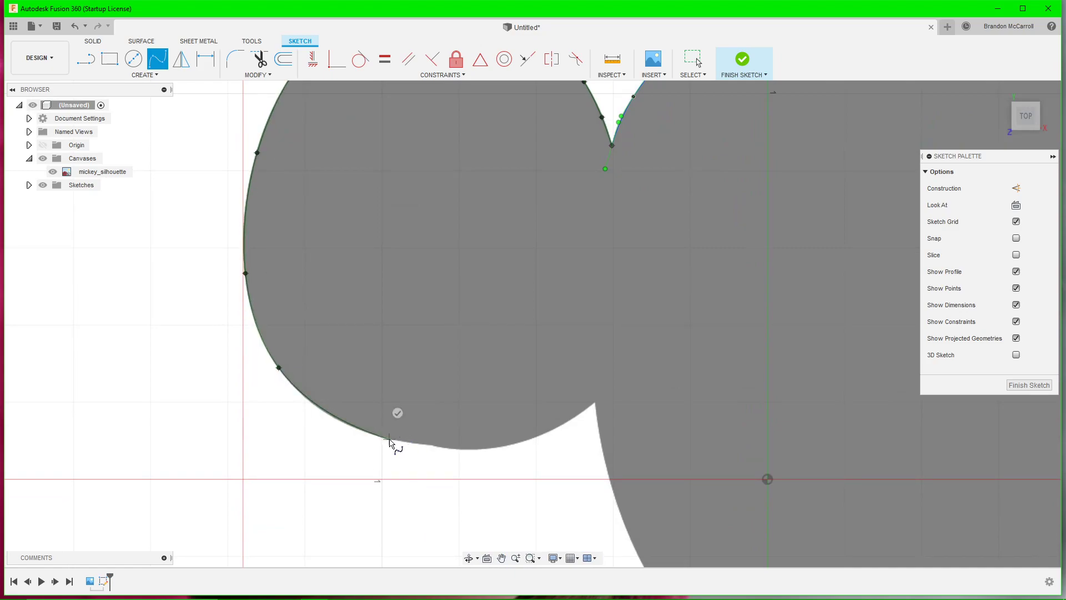
{"action": "left_click", "coordinate": [522, 442]}
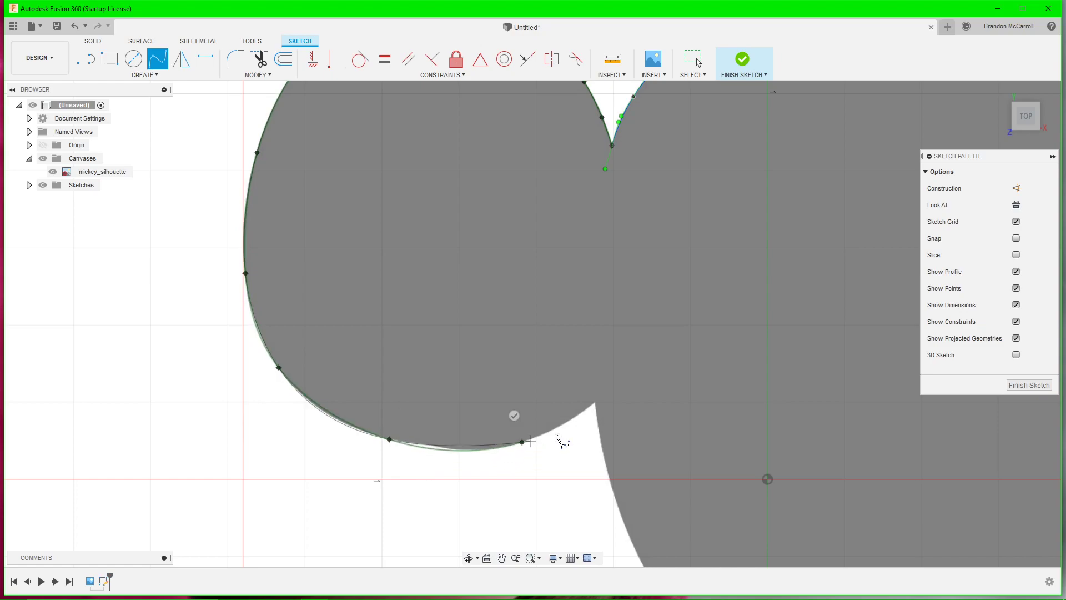
{"action": "left_click", "coordinate": [594, 402]}
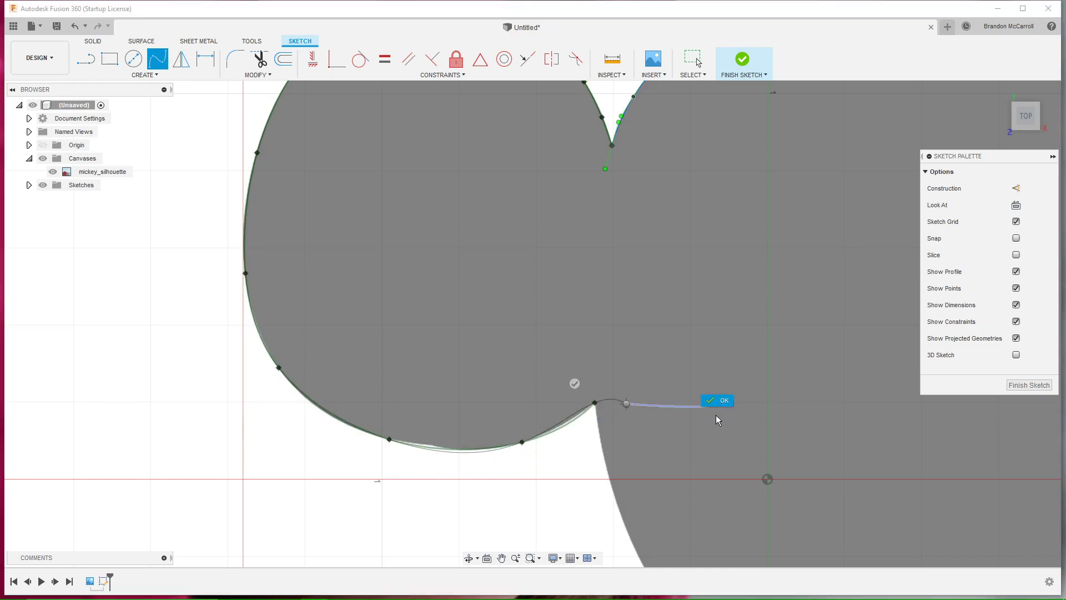
{"action": "right_click_drag", "start_coordinate": [626, 404], "coordinate": [718, 408]}
- Trace the head's lower-left edge with a Fit Point Spline from the lower ear's notch through five more points to the corner above the neck
{"action": "middle_click_drag", "start_coordinate": [631, 460], "coordinate": [607, 340]}
{"action": "middle_click_drag", "start_coordinate": [634, 376], "coordinate": [602, 339]}
{"action": "right_click_drag", "start_coordinate": [602, 337], "coordinate": [583, 273]}
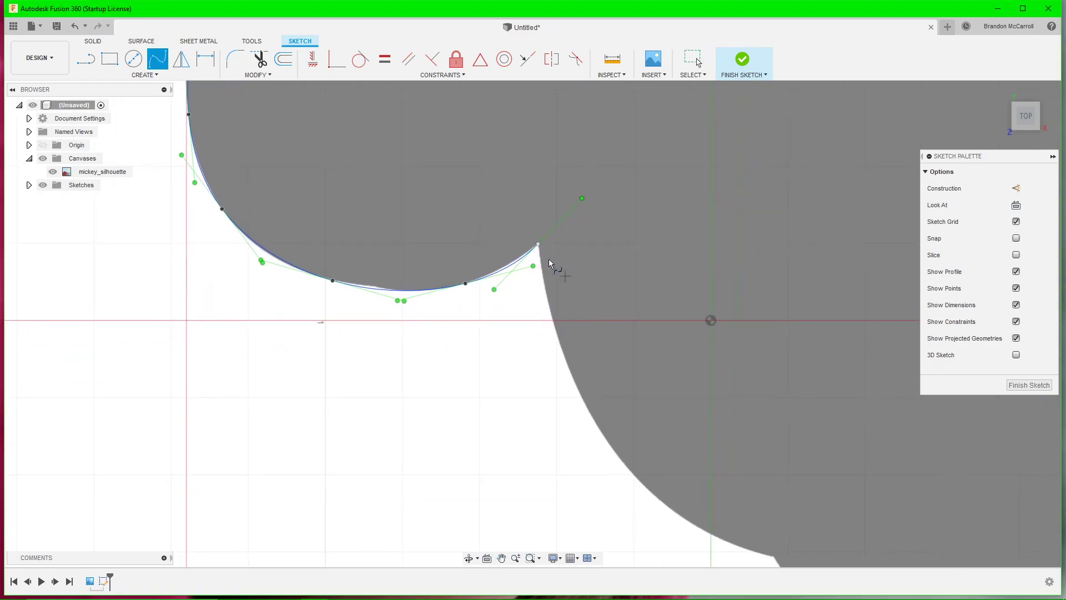
{"action": "left_click", "coordinate": [550, 302]}
{"action": "left_click", "coordinate": [578, 389]}
{"action": "left_click", "coordinate": [629, 470]}
{"action": "left_click", "coordinate": [702, 530]}
{"action": "middle_click_drag", "start_coordinate": [711, 534], "coordinate": [629, 284]}
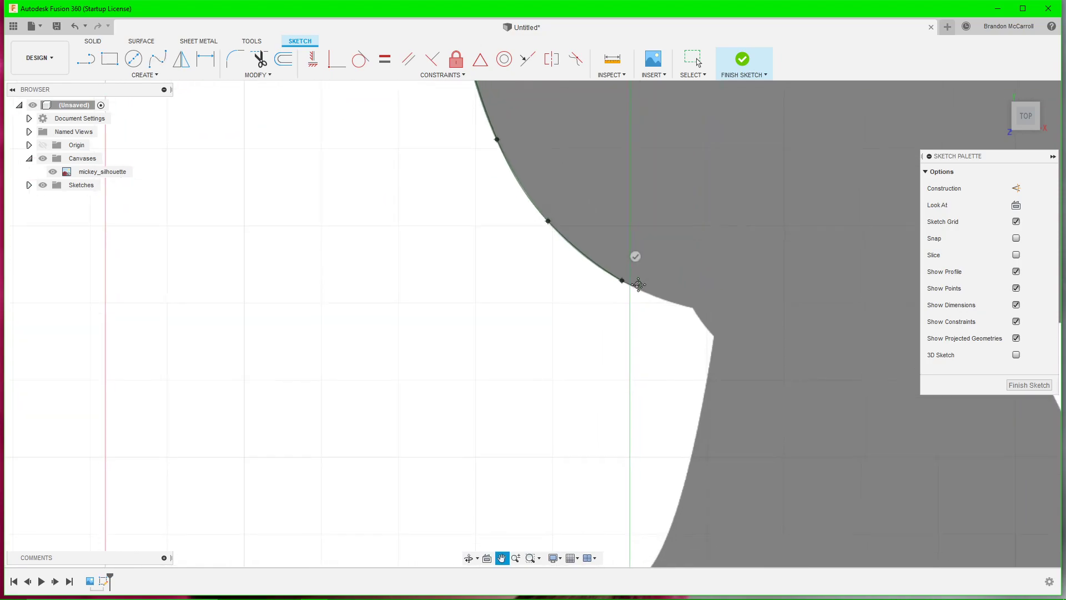
{"action": "left_click", "coordinate": [694, 306]}
{"action": "key", "text": "Escape"}
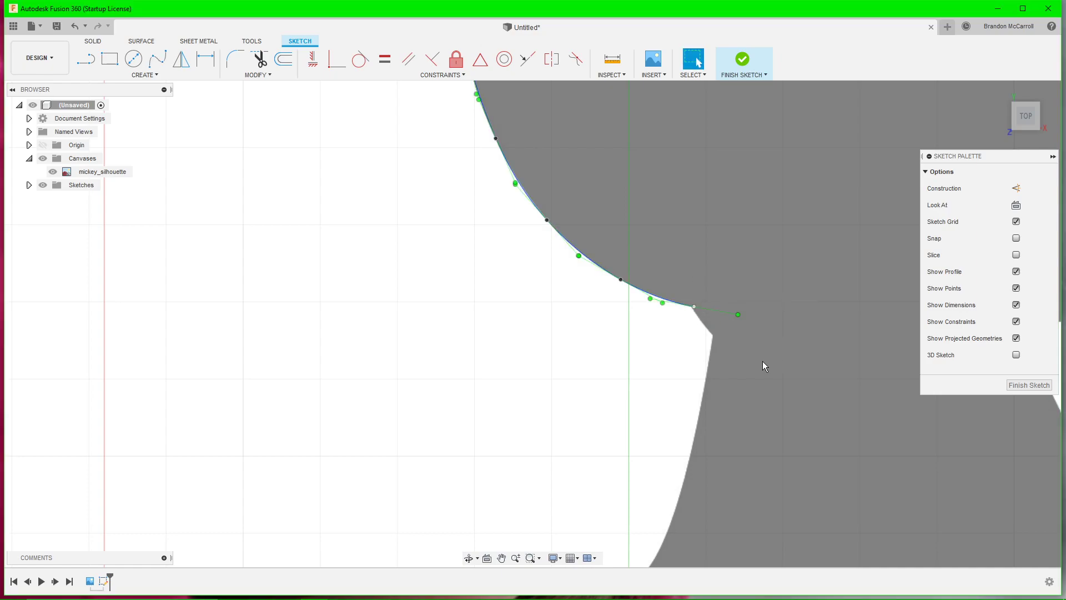
- Draw a short three-point Fit Point Spline along the small slanted edge between the head's lower corner and the top of the neck
{"action": "key", "text": "Return"}
{"action": "left_click", "coordinate": [694, 307]}
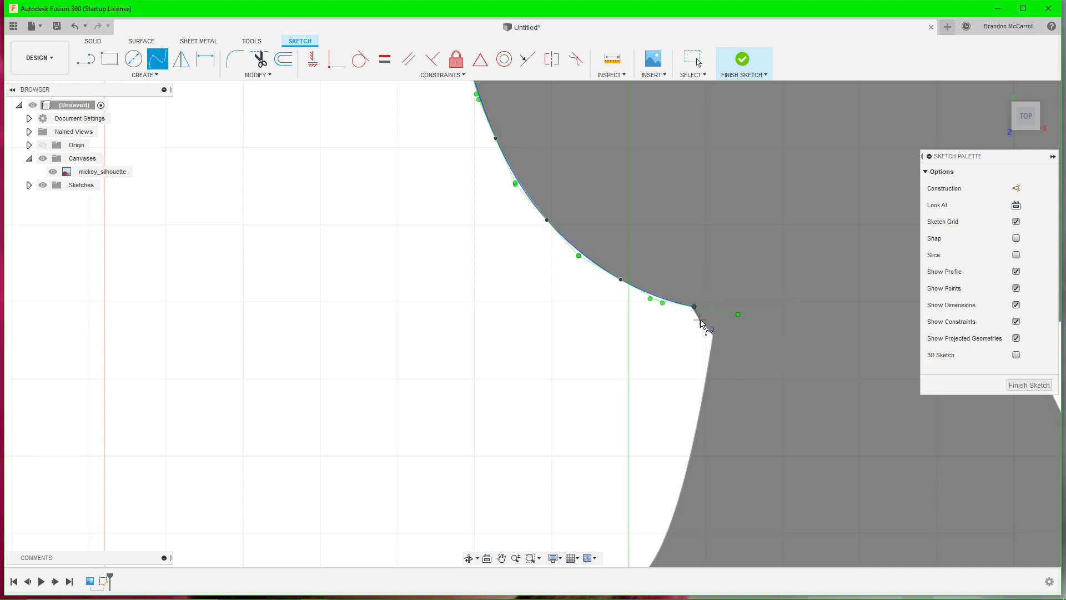
{"action": "left_click", "coordinate": [700, 320]}
{"action": "left_click", "coordinate": [714, 335]}
{"action": "key", "text": "Escape"}
- Trace the neck's left edge with a Fit Point Spline from its top corner through five more points to the bottom-left tip, and complete it
{"action": "middle_click_drag", "start_coordinate": [768, 415], "coordinate": [770, 352]}
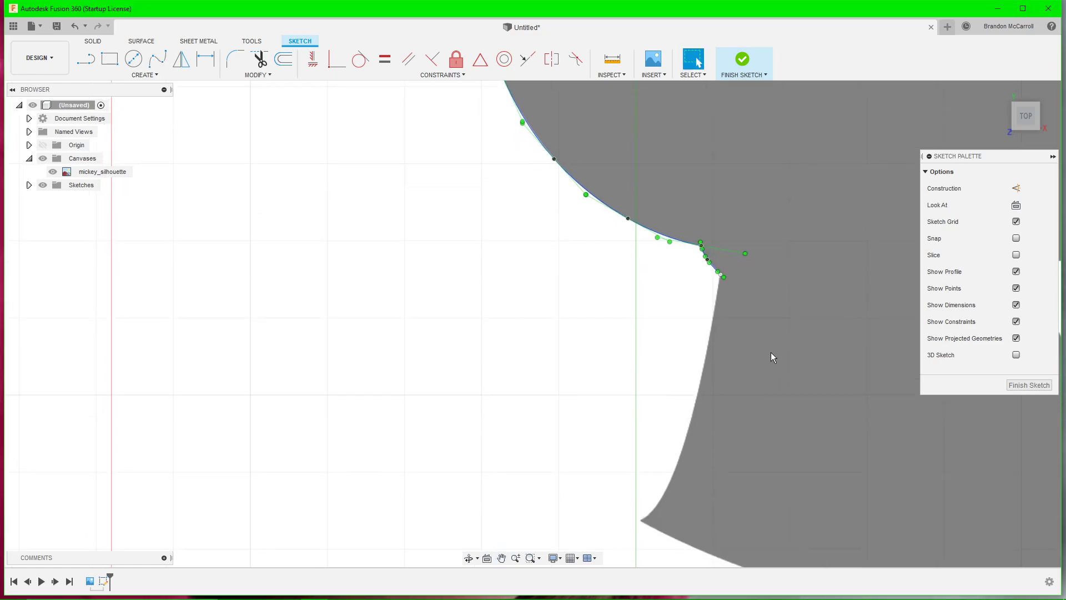
{"action": "key", "text": "Return"}
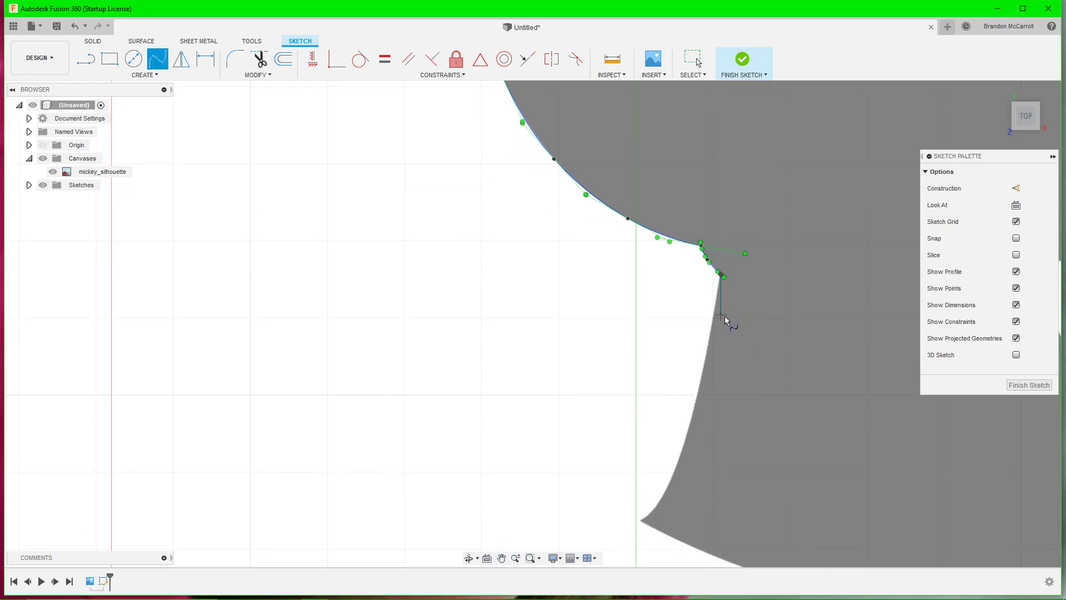
{"action": "left_click", "coordinate": [714, 309]}
{"action": "left_click", "coordinate": [702, 382]}
{"action": "left_click", "coordinate": [678, 458]}
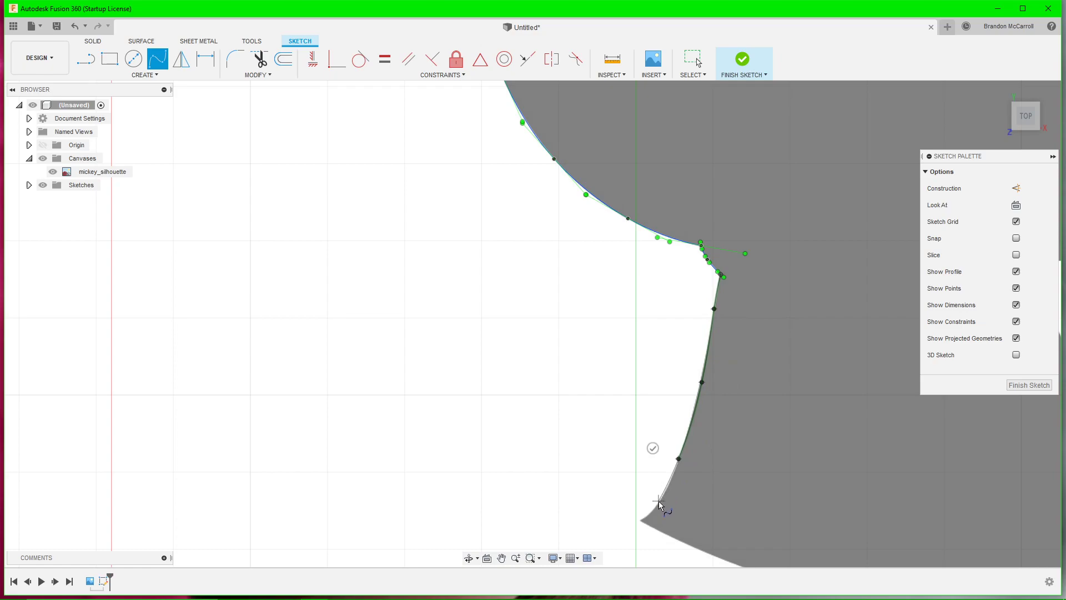
{"action": "left_click", "coordinate": [658, 502]}
{"action": "left_click", "coordinate": [642, 521]}
{"action": "middle_click_drag", "start_coordinate": [641, 521], "coordinate": [638, 342]}
{"action": "left_click", "coordinate": [648, 371]}
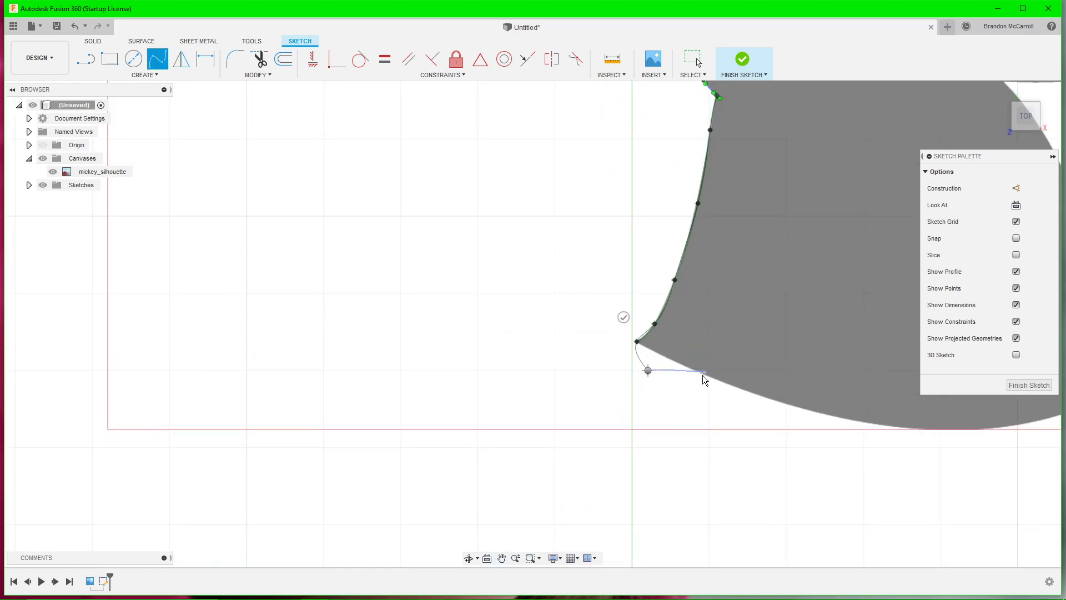
{"action": "key", "text": "Escape"}
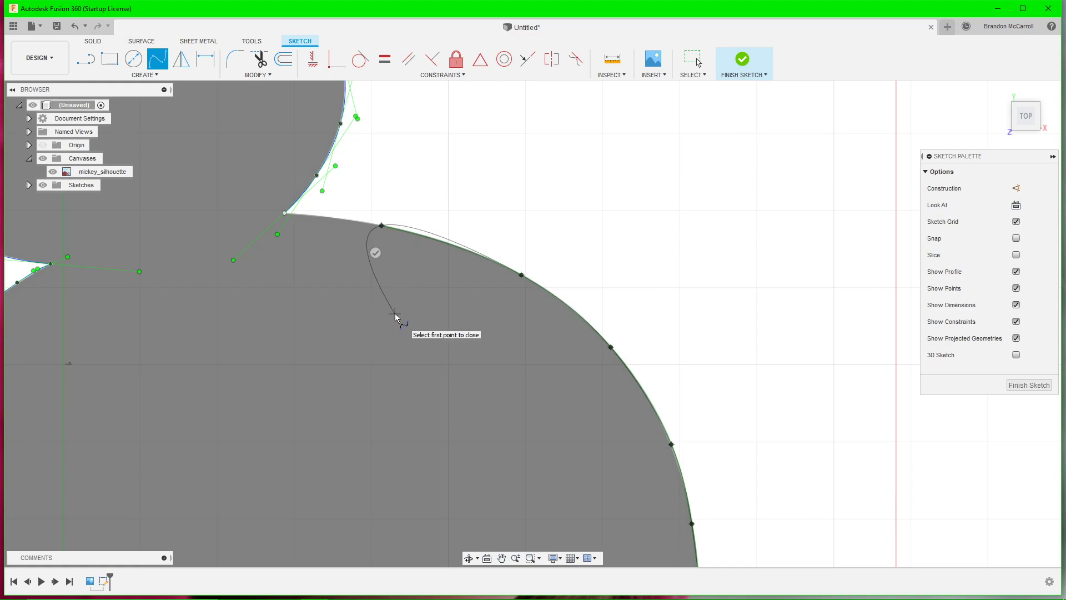
- End the spline along the head's upper-right edge at the notch with the upper ear and complete it, closing the silhouette outline
{"action": "scroll", "coordinate": [396, 334], "scroll_direction": "up", "scroll_amount": 1}
{"action": "scroll", "coordinate": [397, 332], "scroll_direction": "down", "scroll_amount": 2}
{"action": "scroll", "coordinate": [396, 332], "scroll_direction": "down", "scroll_amount": 3}
{"action": "middle_click_drag", "start_coordinate": [409, 374], "coordinate": [480, 388]}
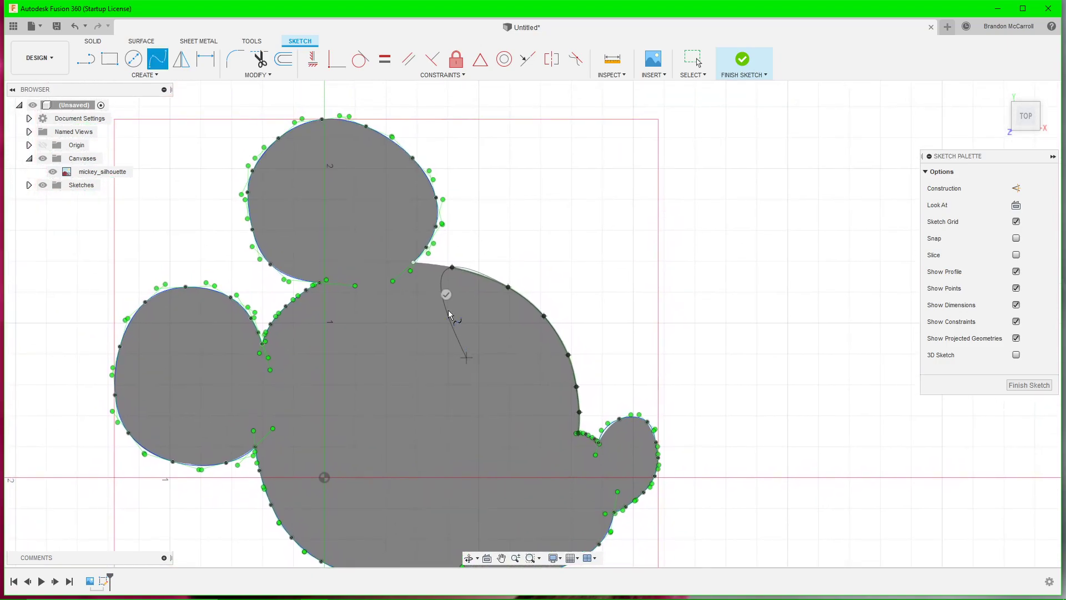
{"action": "scroll", "coordinate": [411, 272], "scroll_direction": "up", "scroll_amount": 5}
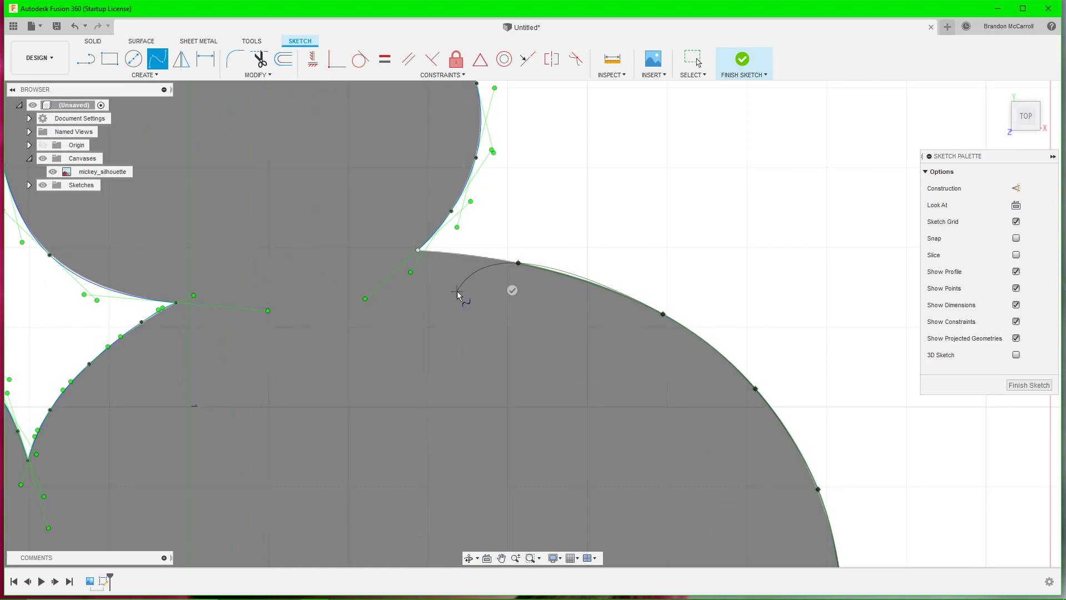
{"action": "left_click", "coordinate": [418, 251]}
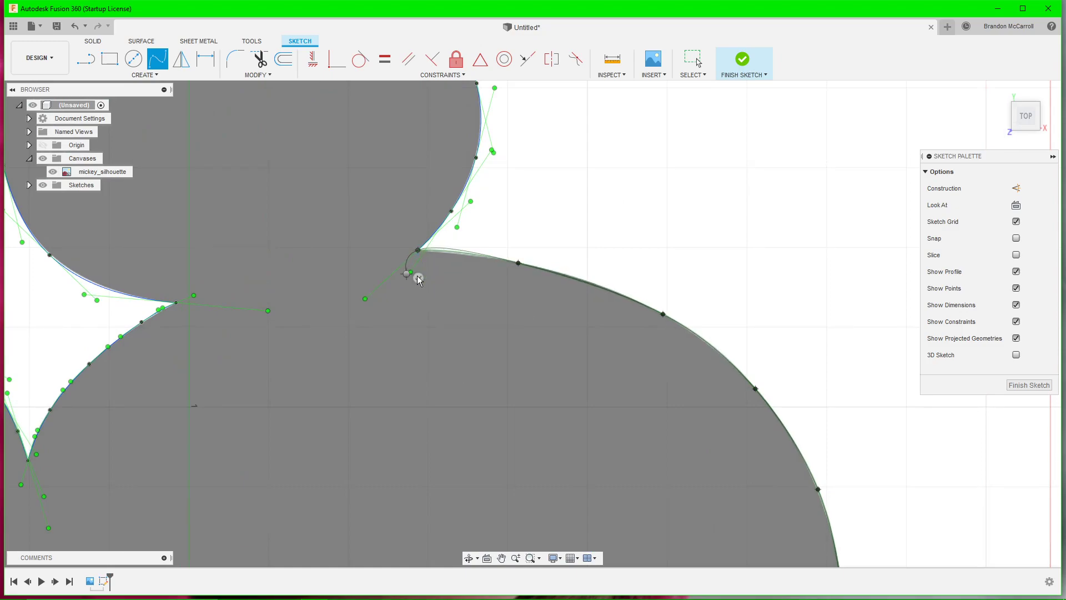
{"action": "left_click", "coordinate": [418, 277]}
{"action": "left_click", "coordinate": [503, 288]}
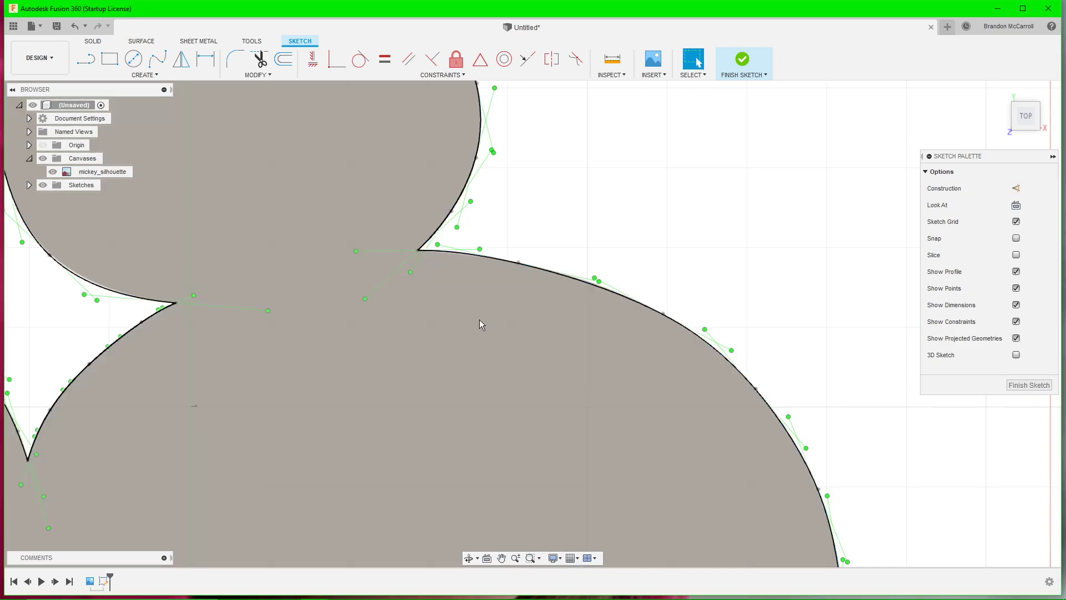
- Hide the image canvases so that only the traced silhouette sketch is displayed
{"action": "scroll", "coordinate": [478, 321], "scroll_direction": "down", "scroll_amount": 3}
{"action": "scroll", "coordinate": [476, 345], "scroll_direction": "down", "scroll_amount": 2}
{"action": "middle_click_drag", "start_coordinate": [489, 415], "coordinate": [488, 321]}
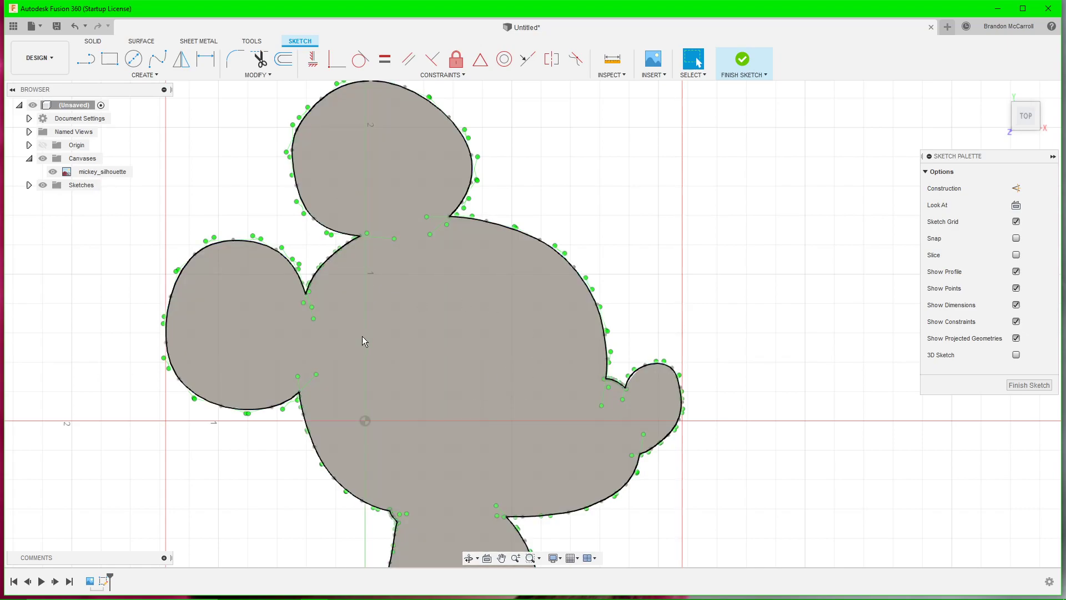
{"action": "middle_click_drag", "start_coordinate": [469, 405], "coordinate": [465, 340]}
{"action": "scroll", "coordinate": [465, 345], "scroll_direction": "up", "scroll_amount": 2}
{"action": "scroll", "coordinate": [467, 352], "scroll_direction": "down", "scroll_amount": 3}
{"action": "scroll", "coordinate": [463, 359], "scroll_direction": "down", "scroll_amount": 1}
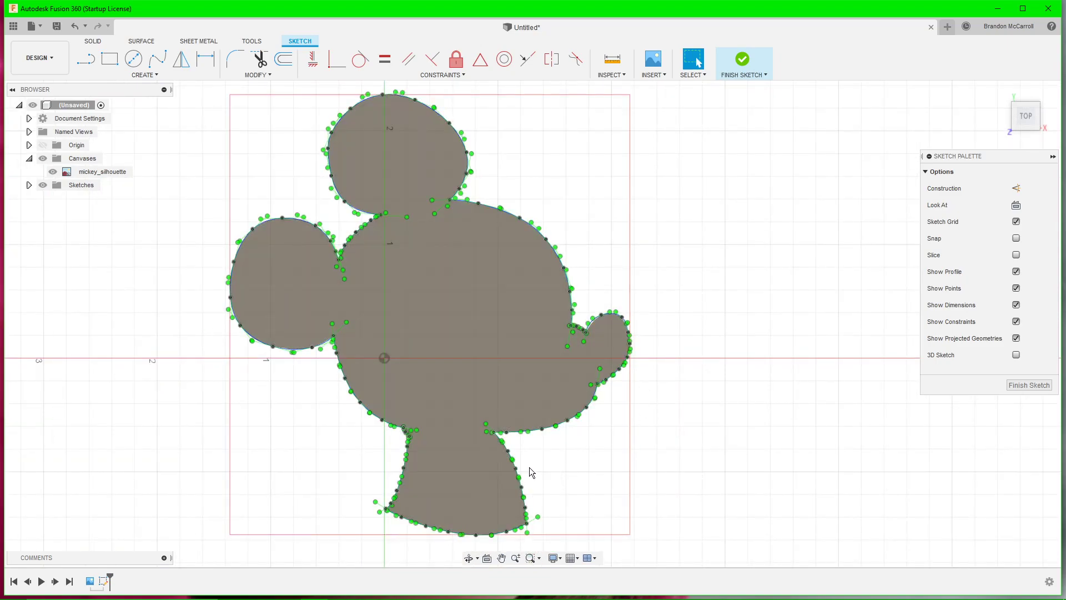
{"action": "left_click", "coordinate": [42, 159]}
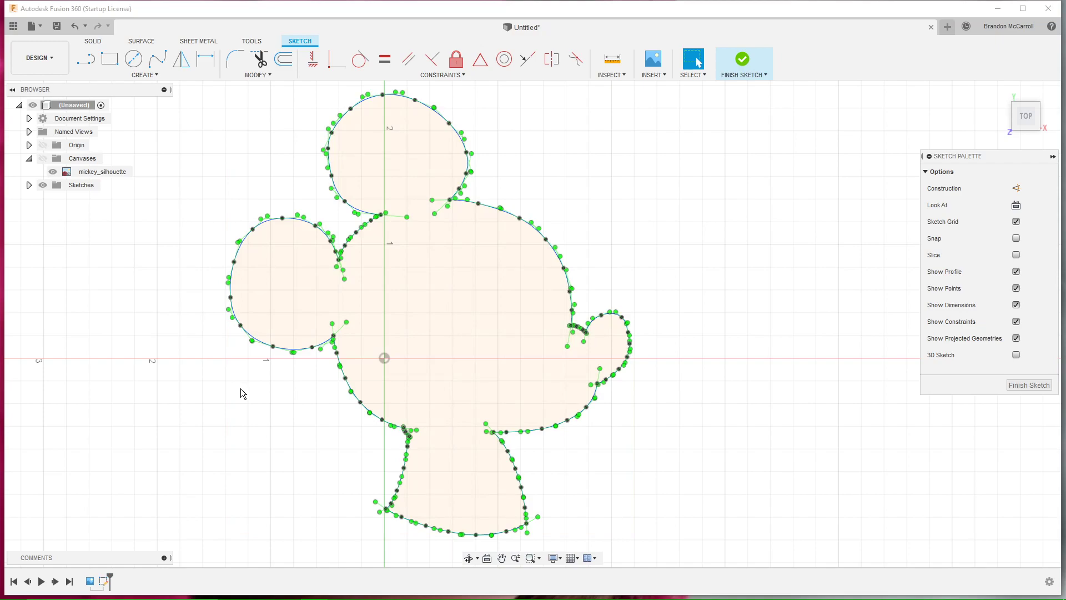
- Offset the whole chained silhouette outline outward by 0.02 in
{"action": "middle_click_drag", "start_coordinate": [238, 386], "coordinate": [273, 393]}
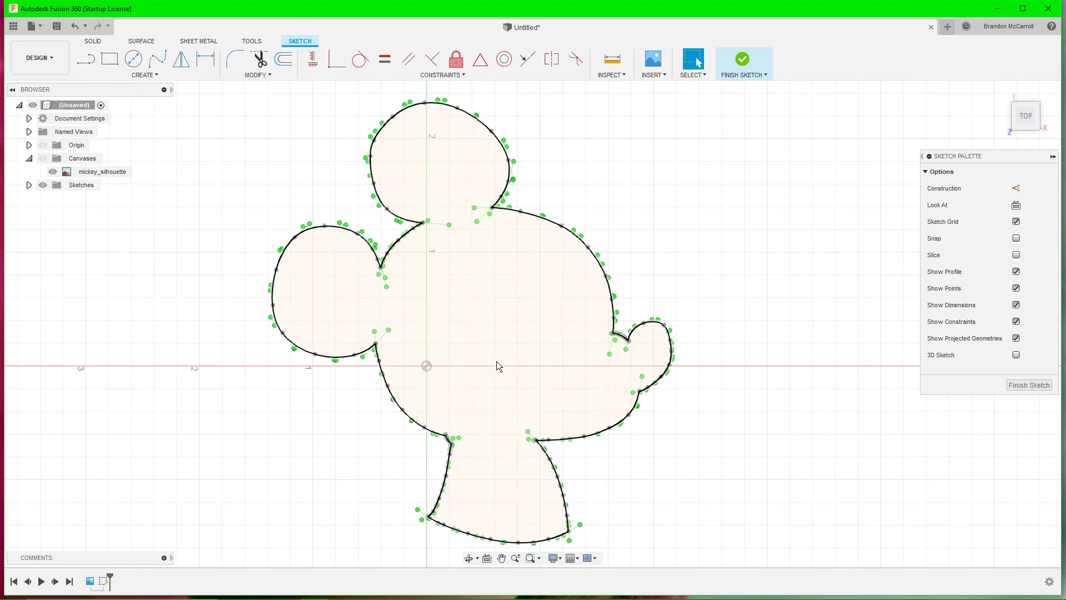
{"action": "key", "text": "o"}
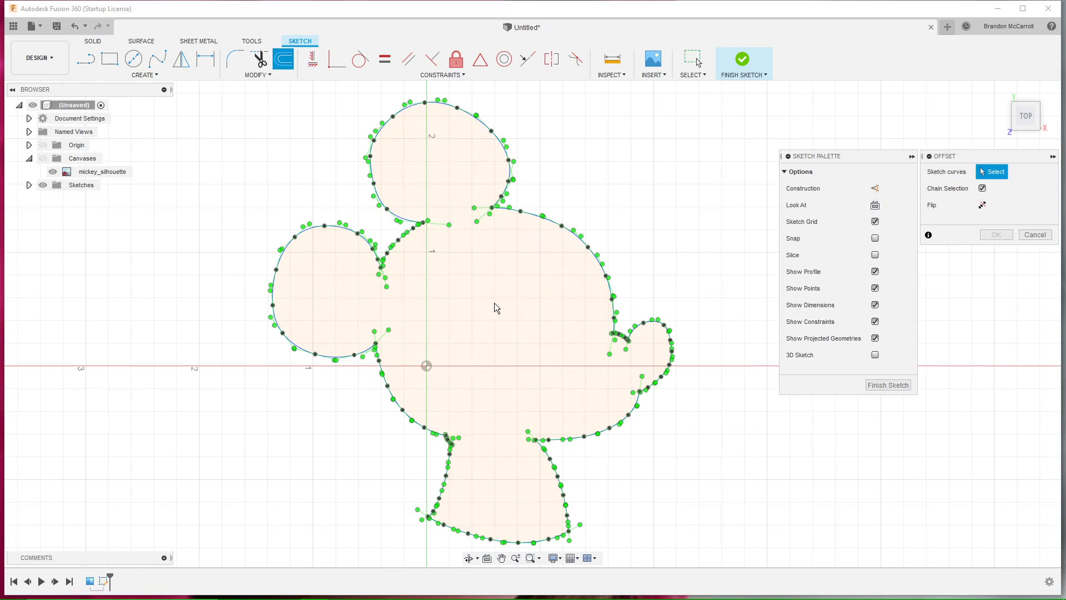
{"action": "scroll", "coordinate": [495, 295], "scroll_direction": "up", "scroll_amount": 1}
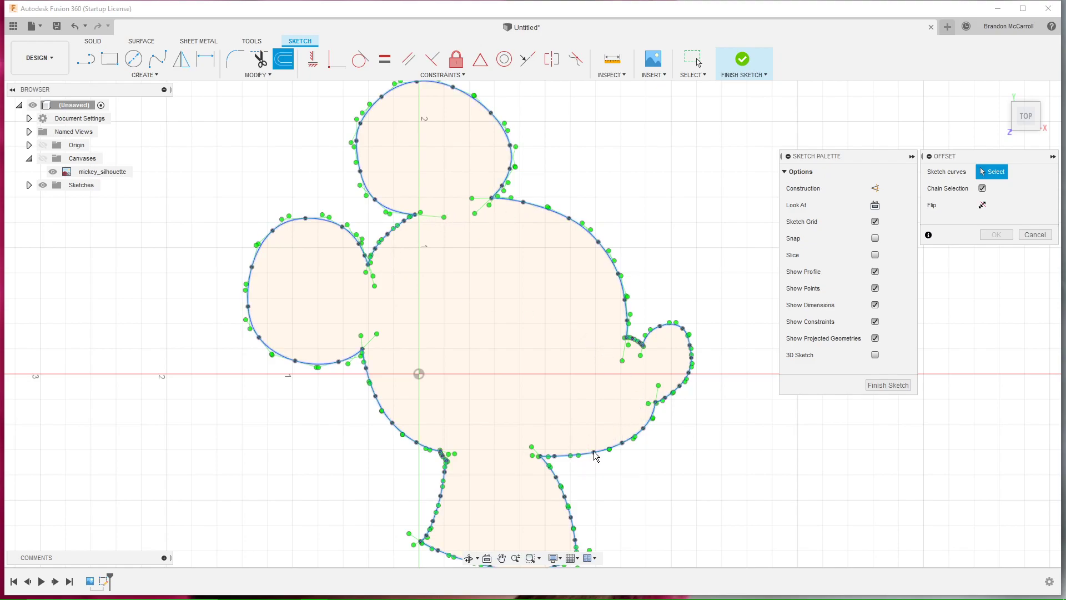
{"action": "left_click", "coordinate": [687, 365]}
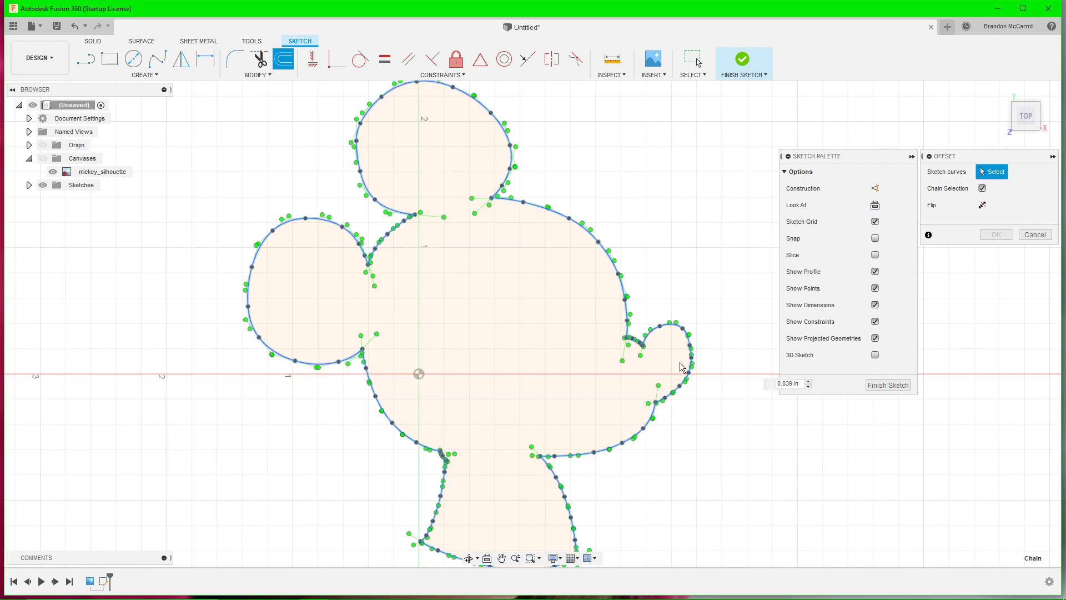
{"action": "mouse_move", "coordinate": [517, 412]}
{"action": "middle_mouse_down"}
{"action": "mouse_move", "coordinate": [516, 370]}
{"action": "mouse_move", "coordinate": [500, 369]}
{"action": "middle_mouse_up"}
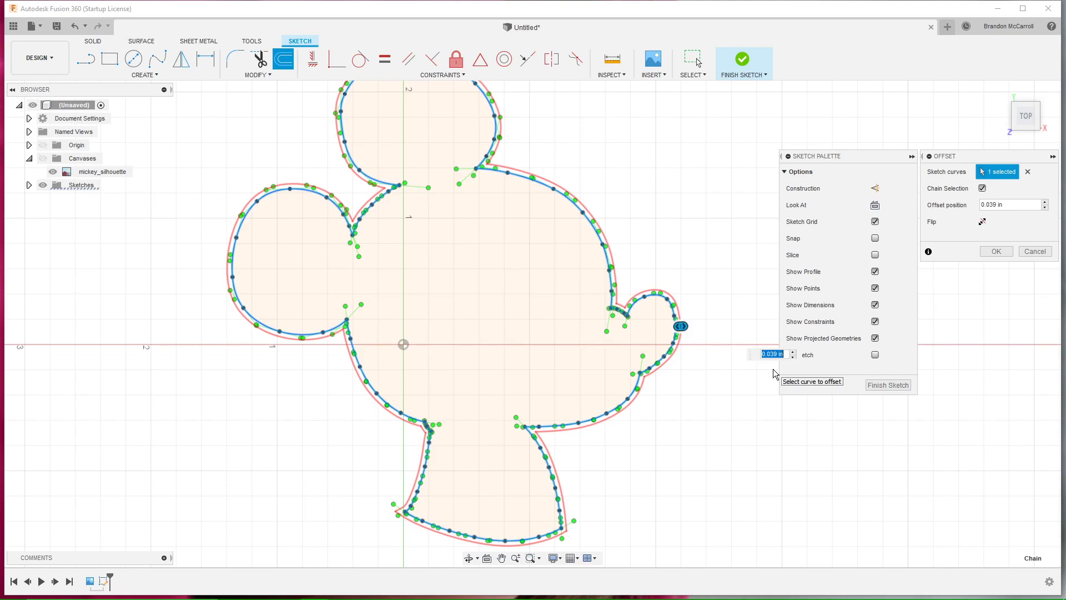
{"action": "type", "text": ".02"}
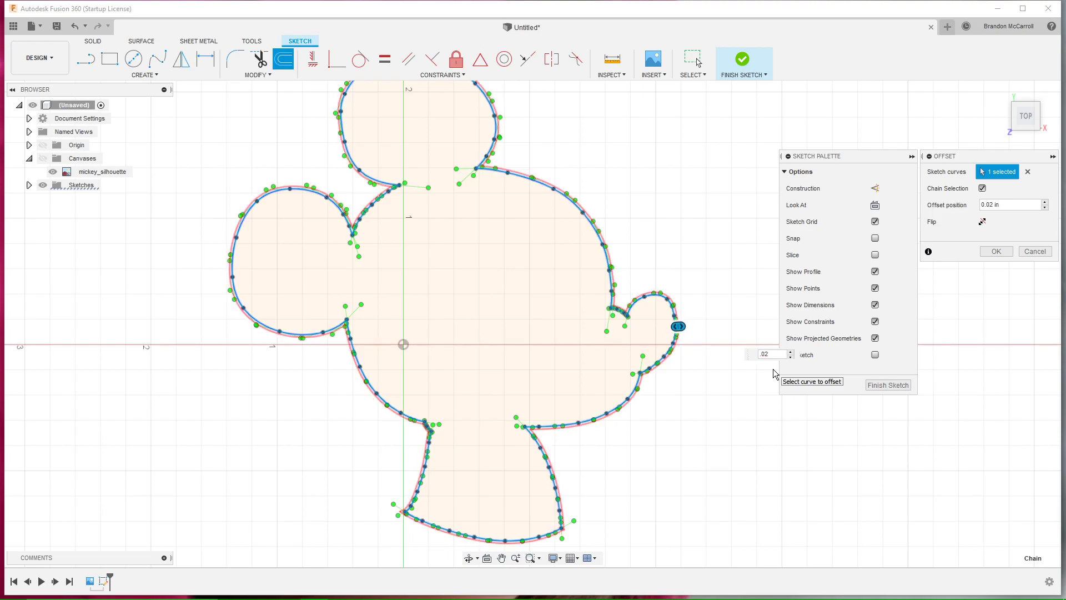
{"action": "key", "text": "Return"}
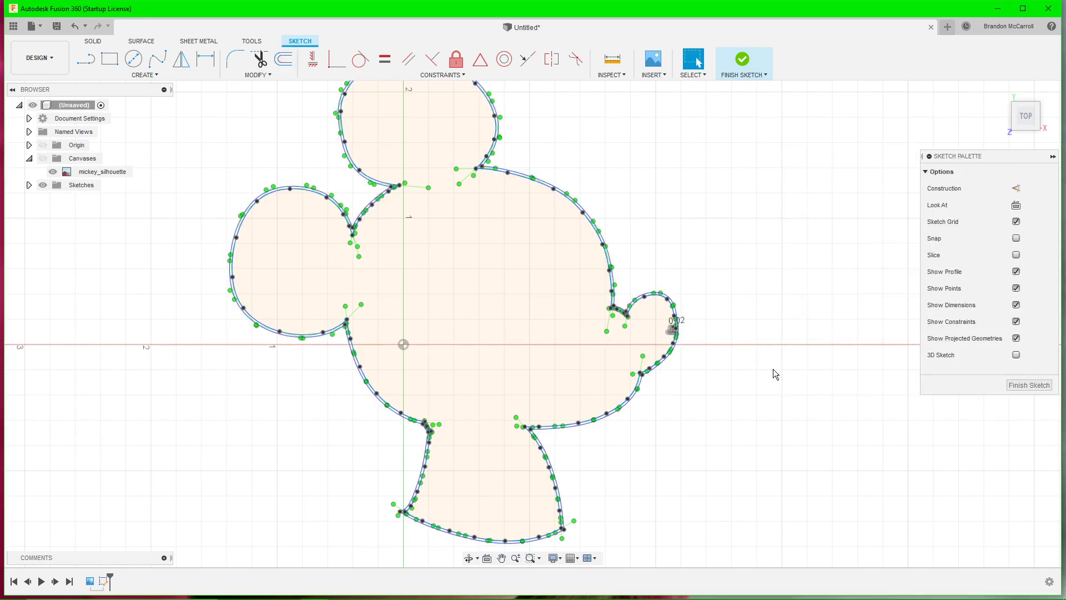
- Offset the whole chained silhouette outline outward by 0.04 in as a second wall line
{"action": "key", "text": "o"}
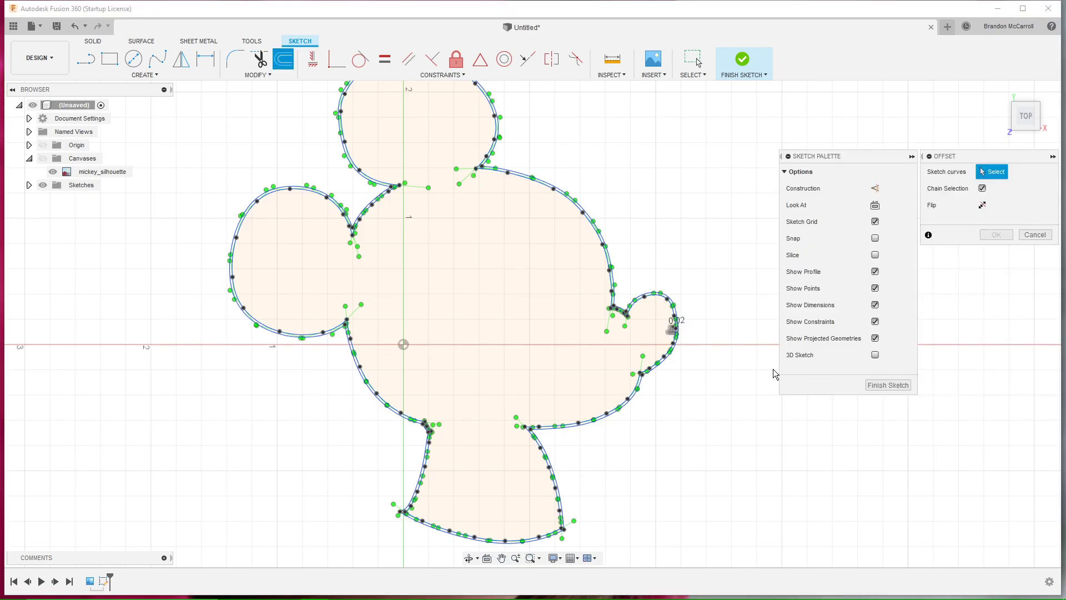
{"action": "left_click", "coordinate": [607, 267]}
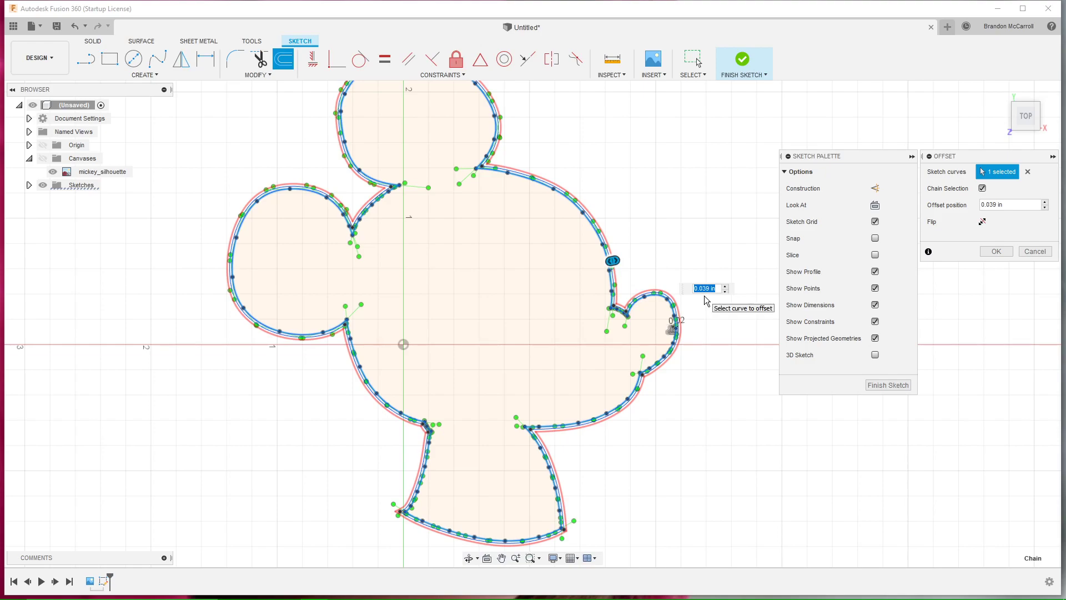
{"action": "type", "text": ".04"}
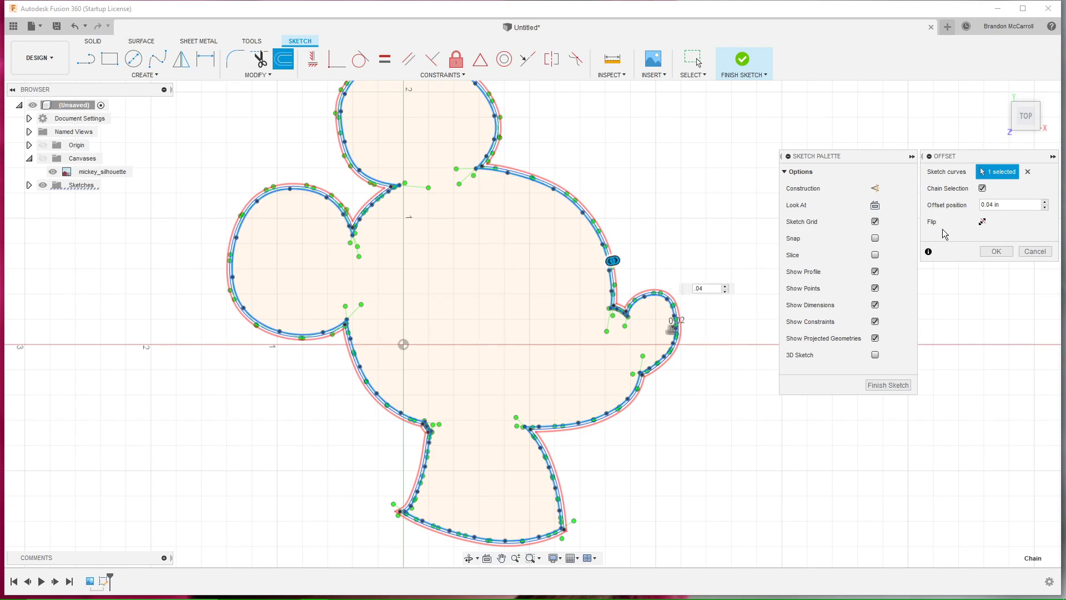
{"action": "left_click", "coordinate": [982, 223]}
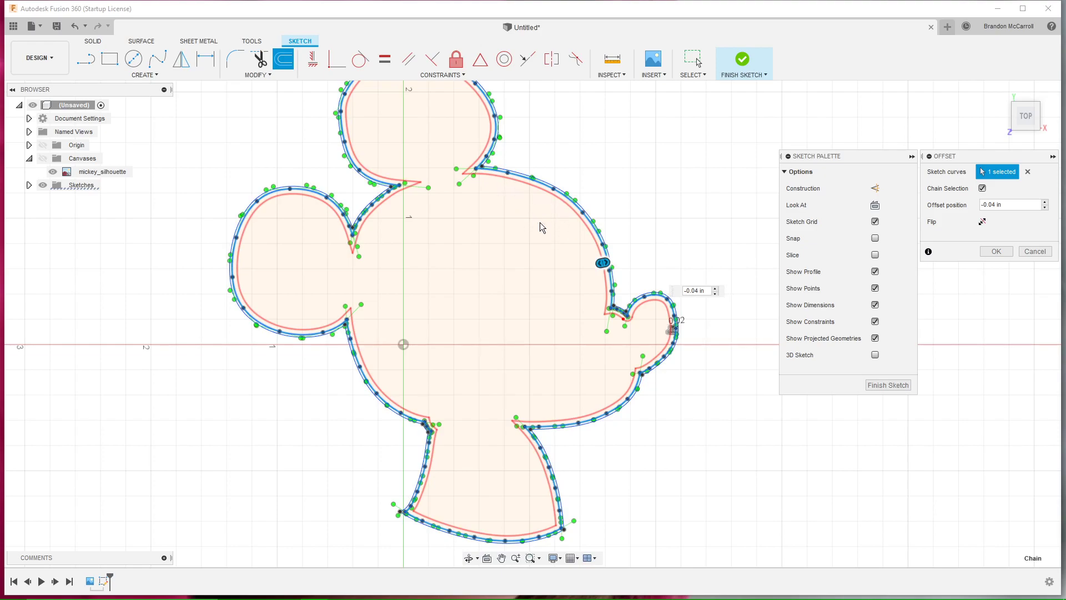
{"action": "left_click", "coordinate": [982, 222]}
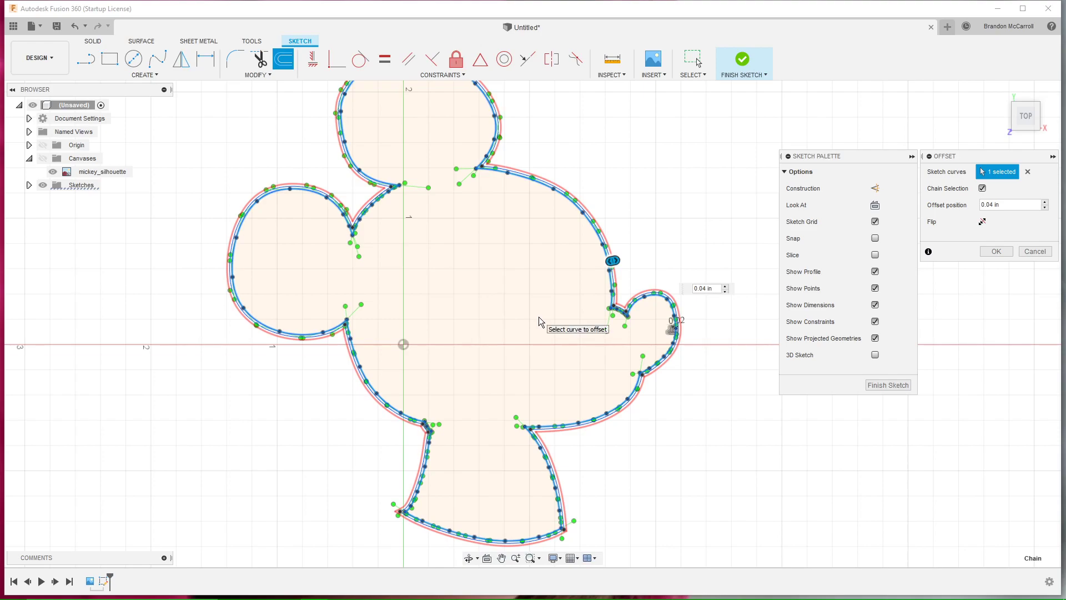
{"action": "key", "text": "Return"}
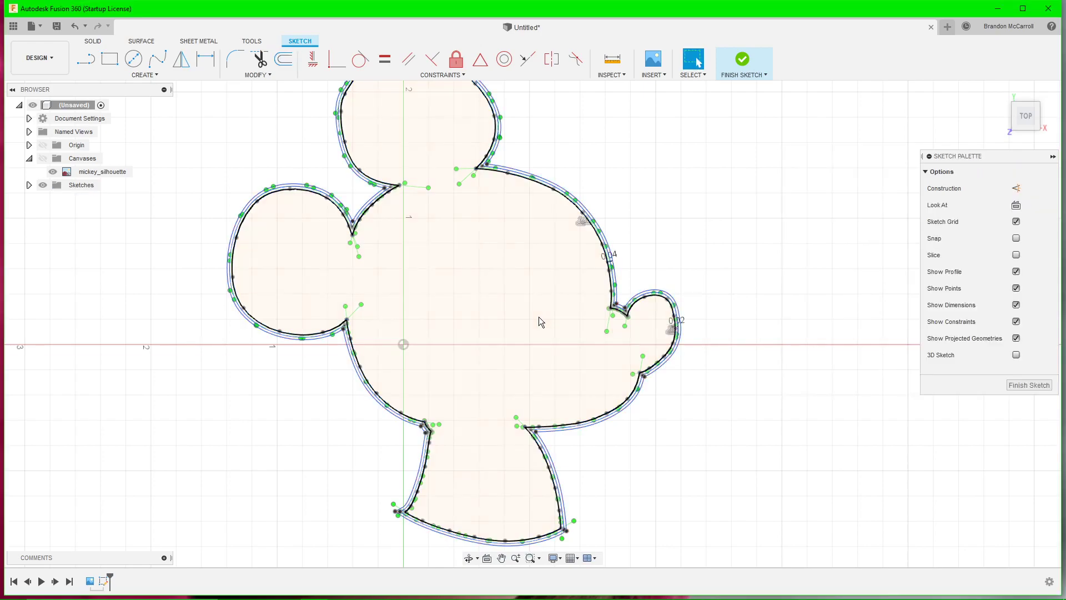
- Offset the whole chained silhouette outline outward by 0.15 in for the cutter's base rim
{"action": "key", "text": "o"}
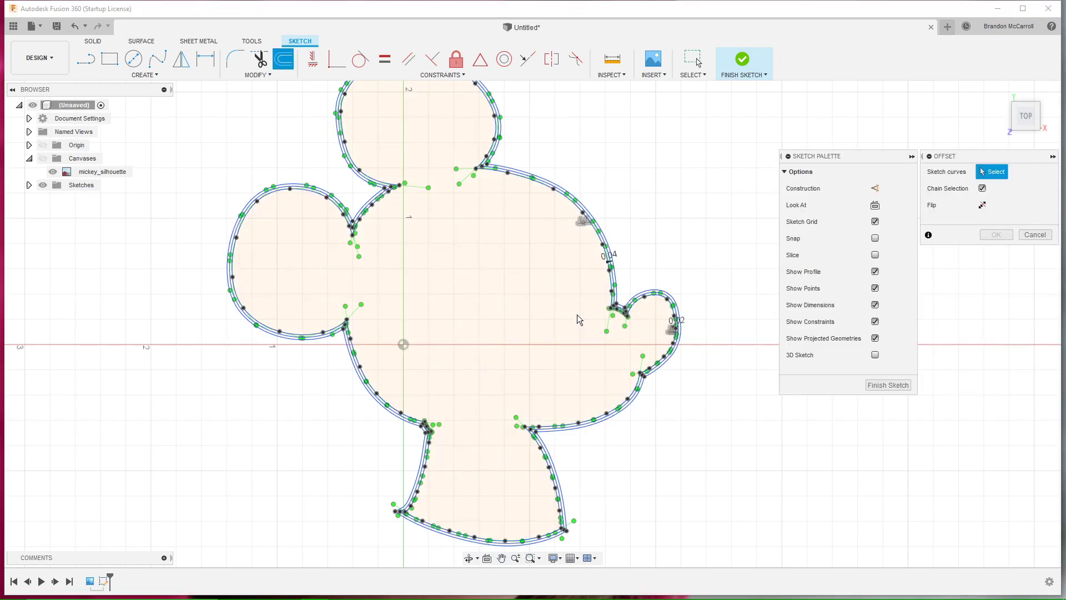
{"action": "left_click", "coordinate": [506, 172]}
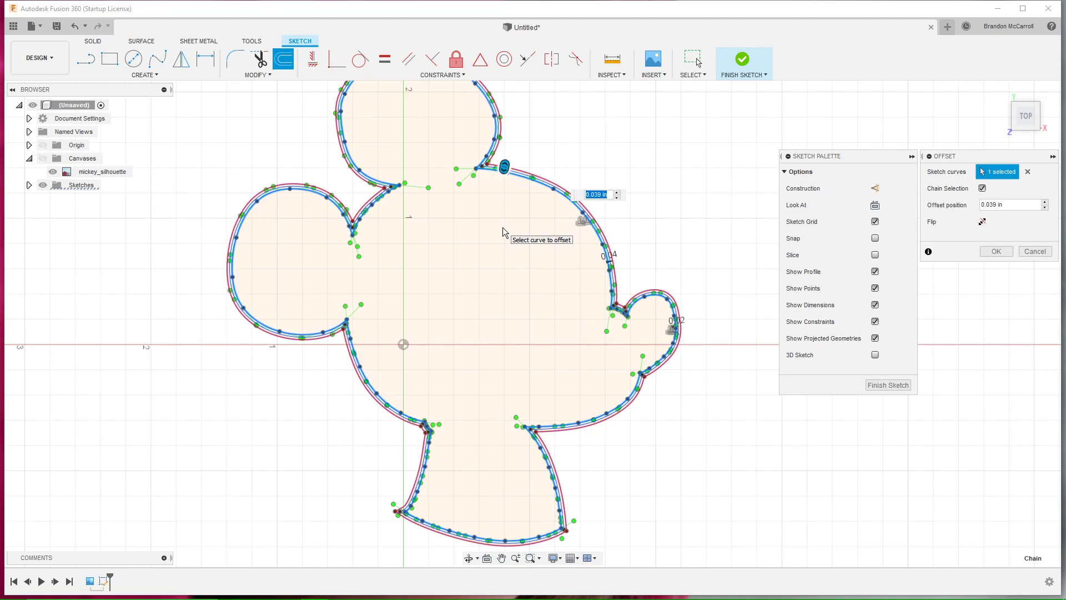
{"action": "type", "text": ".15"}
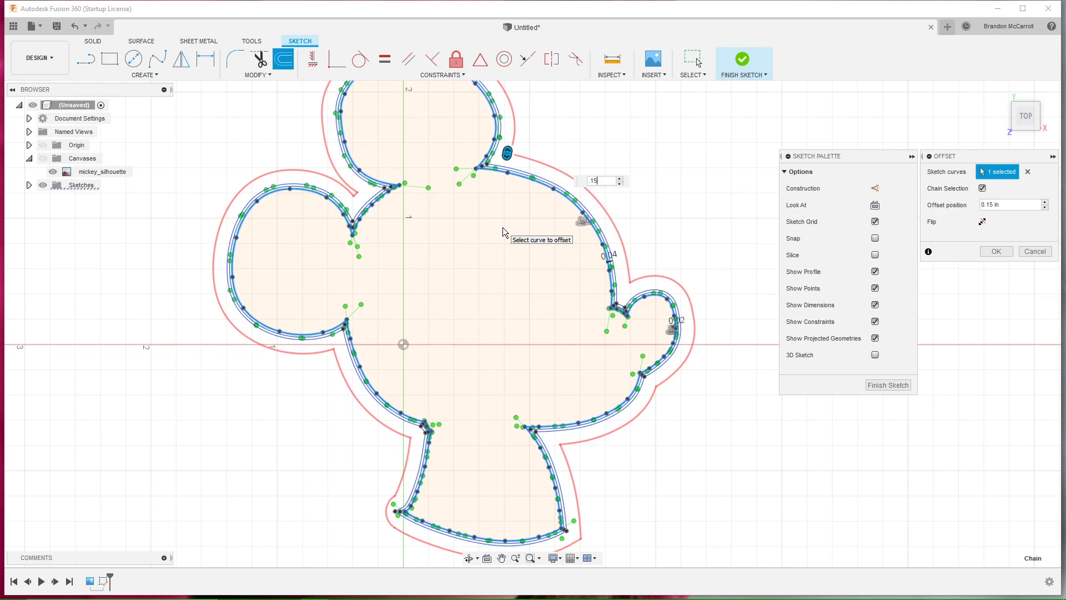
{"action": "key", "text": "Return"}
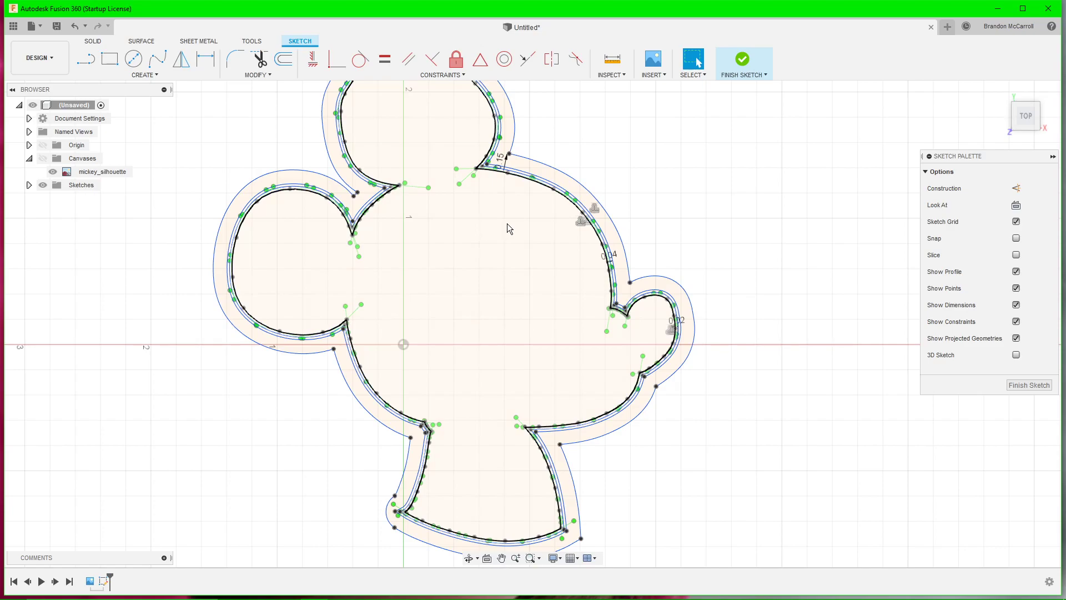
- Extrude the outermost ring profile between the 0.04 in and 0.15 in offsets by 0.15 in as a new body
{"action": "scroll", "coordinate": [504, 217], "scroll_direction": "up", "scroll_amount": 1}
{"action": "scroll", "coordinate": [504, 217], "scroll_direction": "down", "scroll_amount": 1}
{"action": "middle_click_drag", "start_coordinate": [494, 197], "coordinate": [502, 244]}
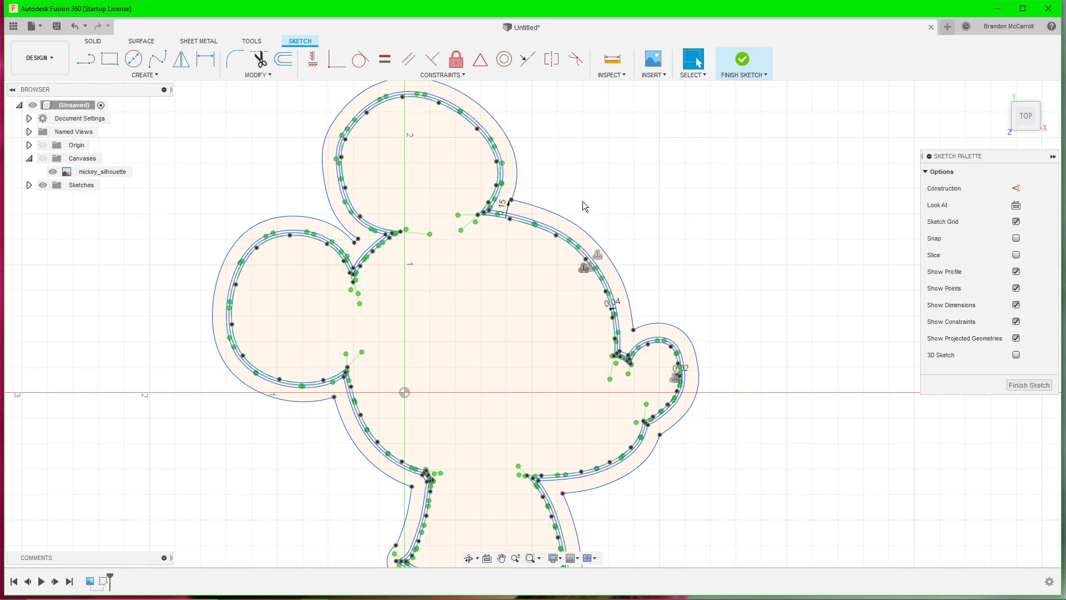
{"action": "key", "text": "e"}
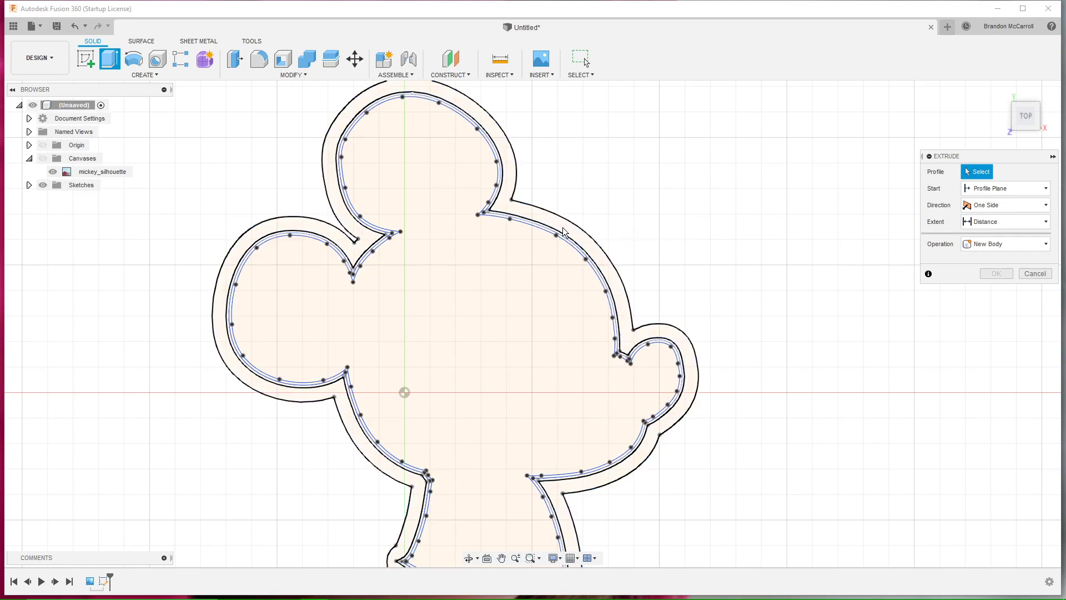
{"action": "left_click", "coordinate": [564, 232]}
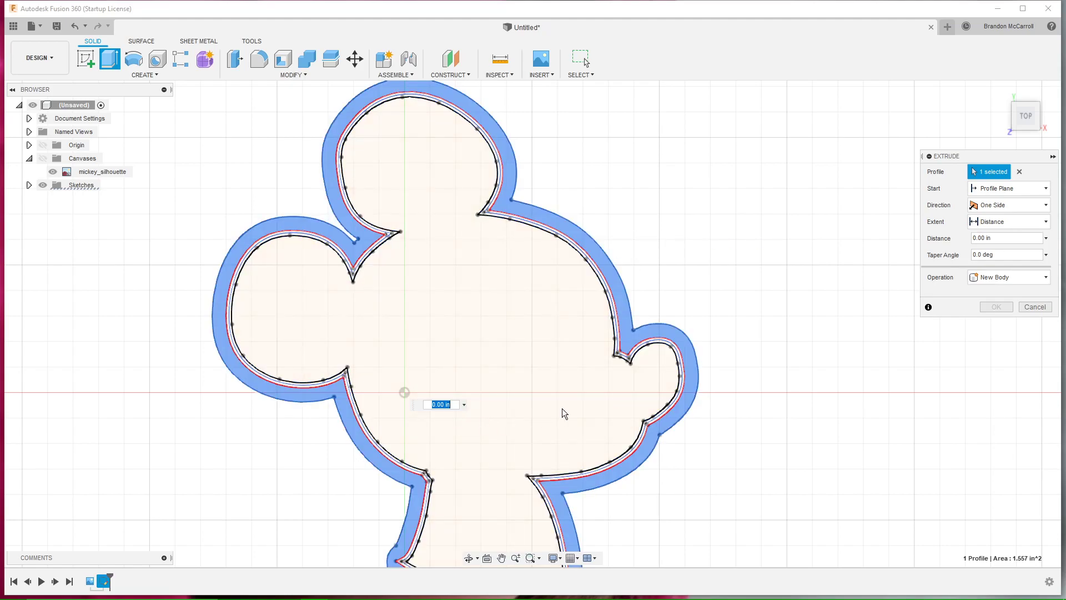
{"action": "type", "text": ".15"}
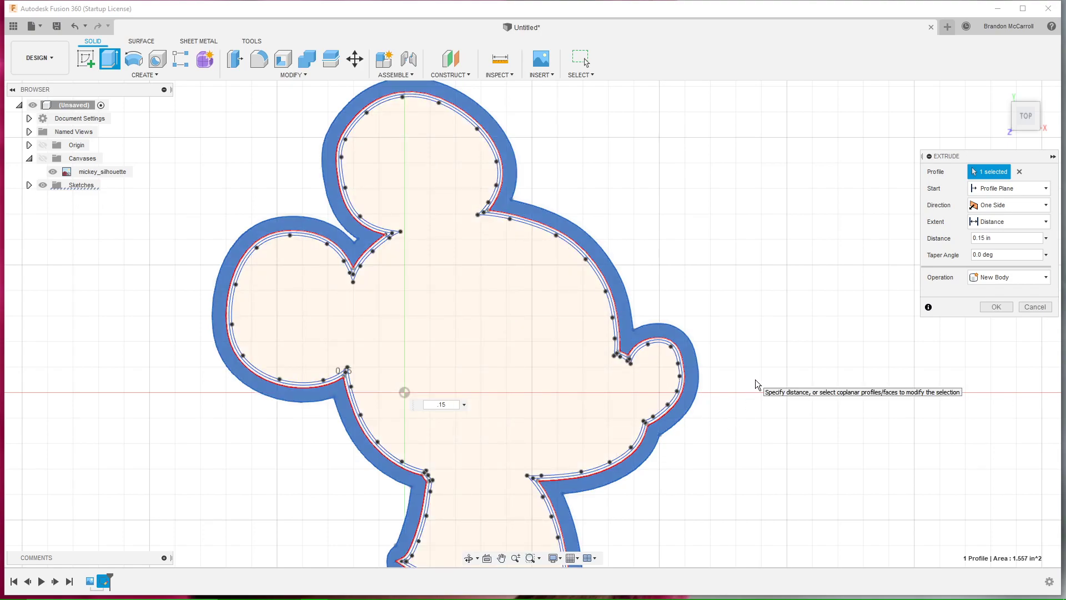
{"action": "key", "text": "Return"}
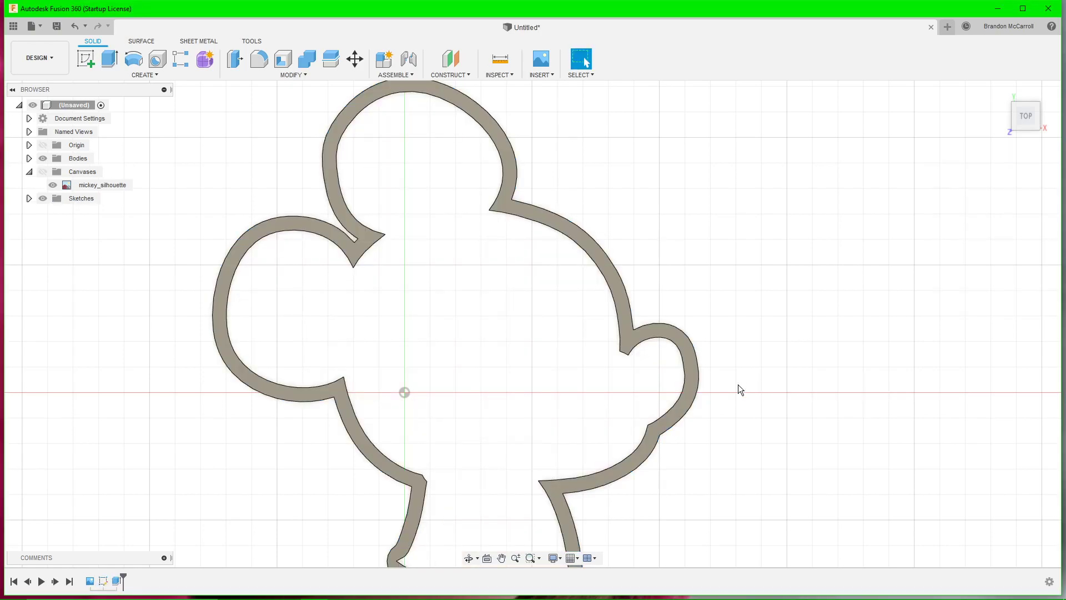
{"action": "scroll", "coordinate": [516, 334], "scroll_direction": "down", "scroll_amount": 2}
{"action": "middle_click_drag", "start_coordinate": [511, 356], "coordinate": [488, 321]}
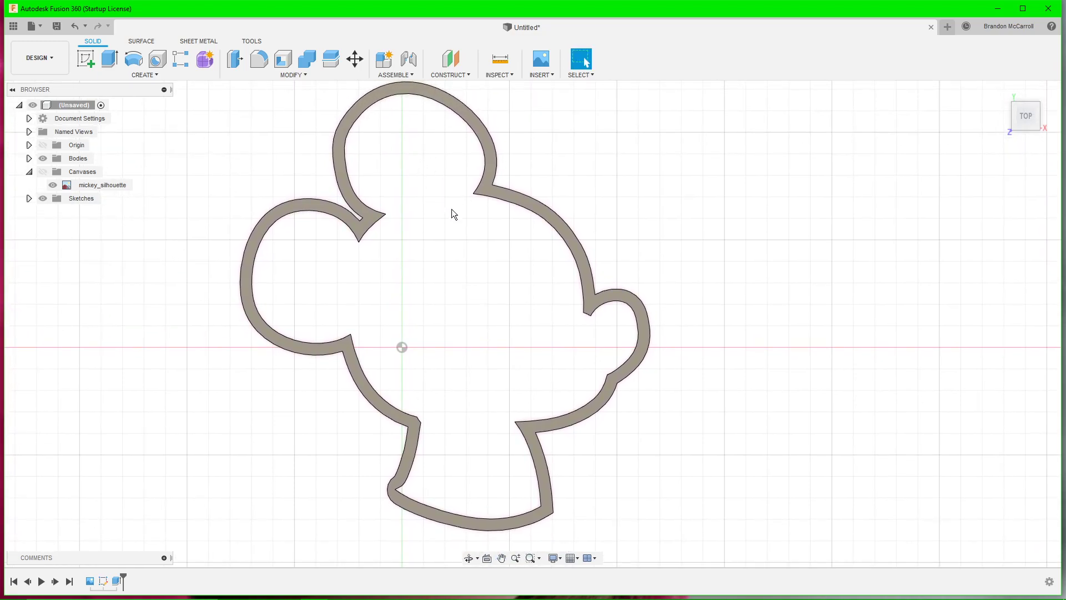
{"action": "key", "text": "e"}
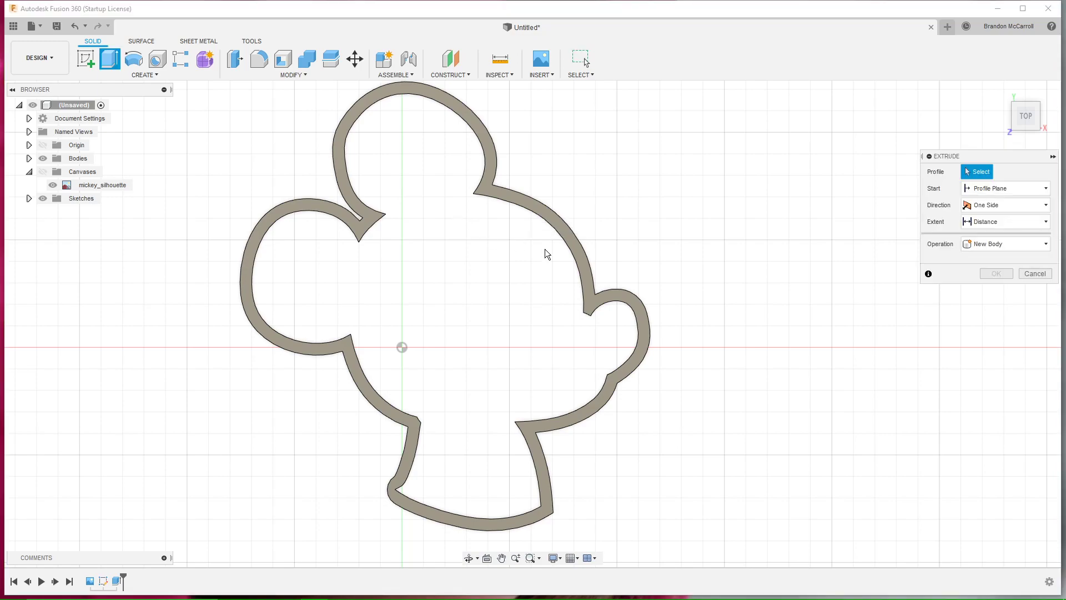
{"action": "left_click", "coordinate": [1036, 273]}
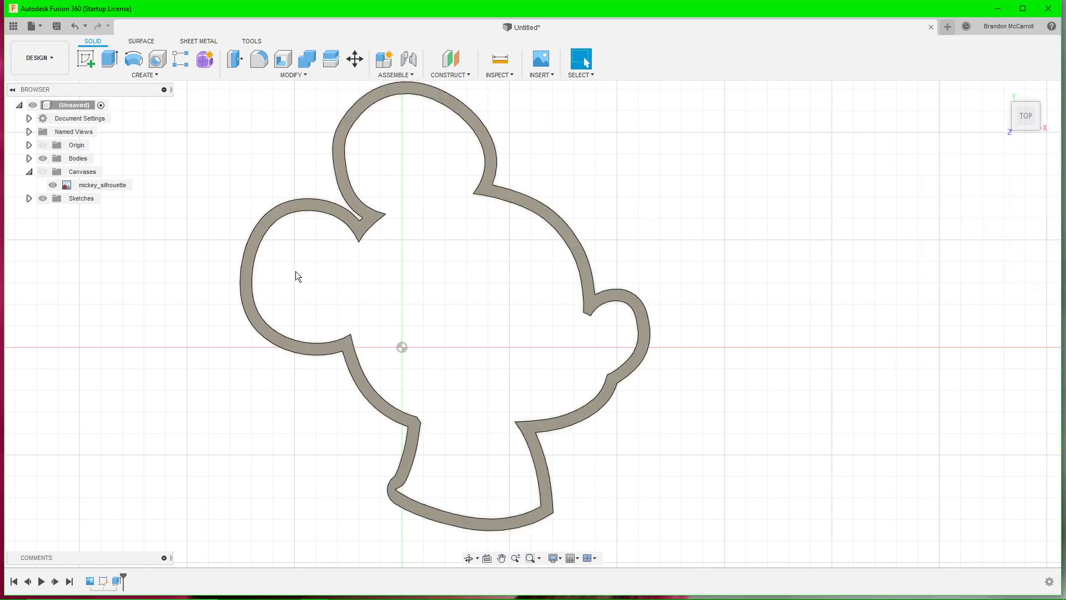
- Make Sketch1 visible again so that its remaining ring profiles can be selected
{"action": "left_click", "coordinate": [27, 201]}
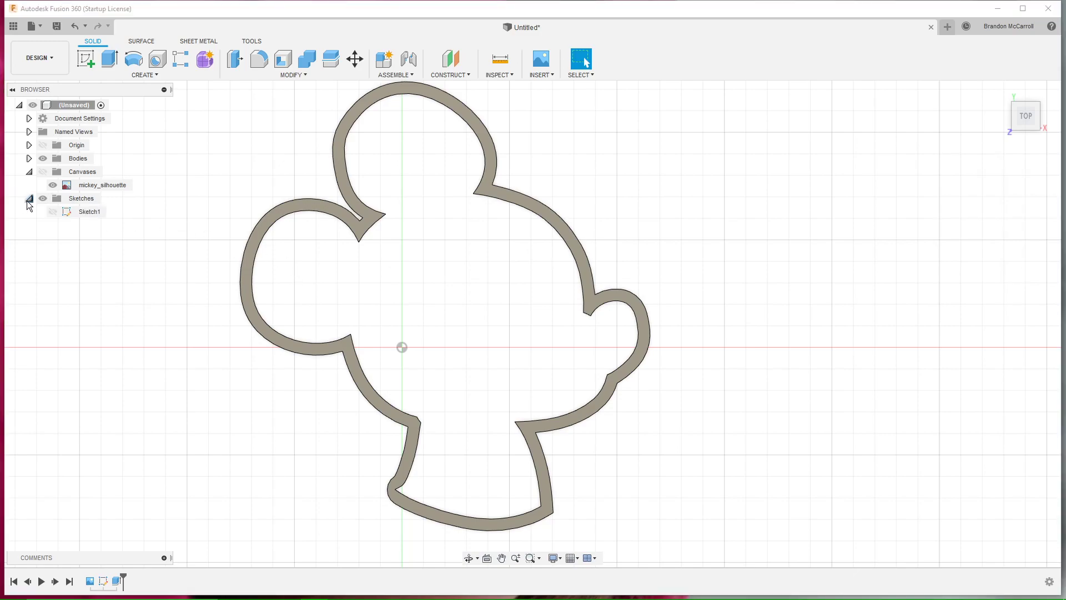
{"action": "left_click", "coordinate": [60, 215]}
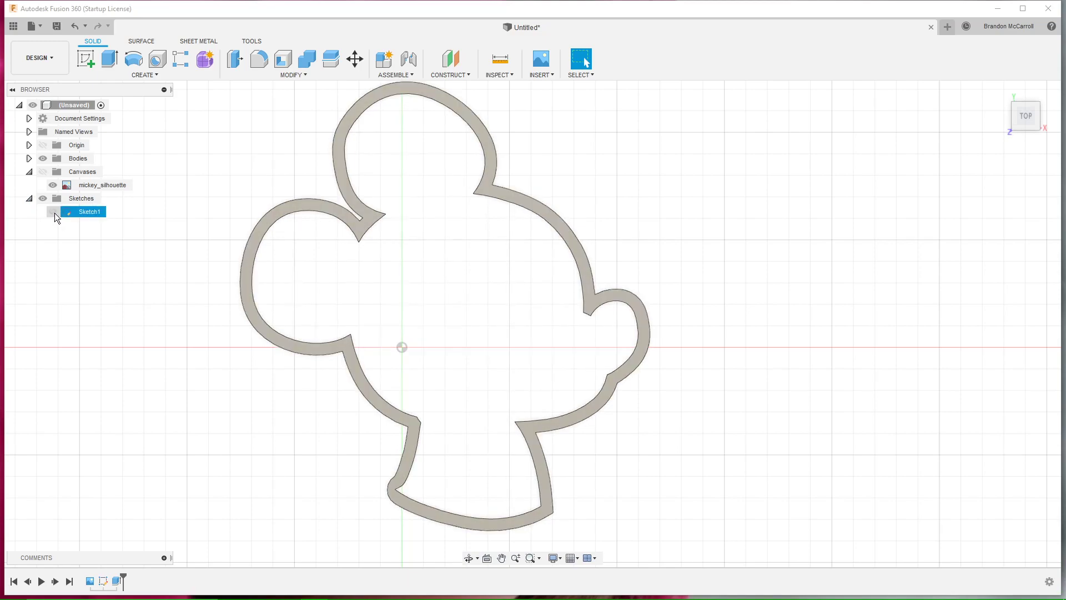
{"action": "left_click", "coordinate": [53, 212]}
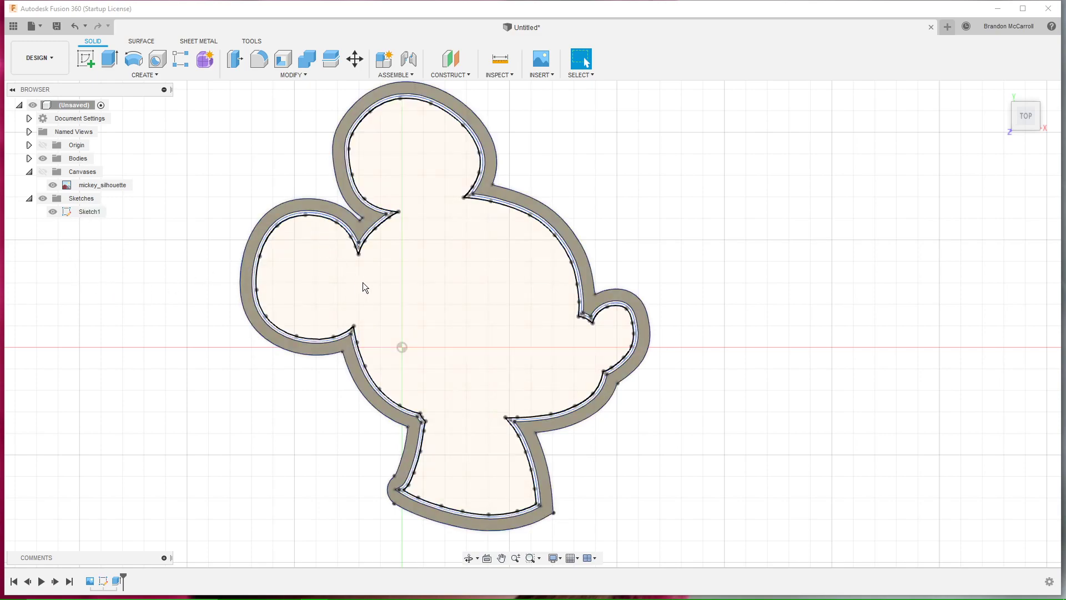
- Extrude the thin ring profile between the 0.02 in and 0.04 in offsets by 0.70 in
{"action": "key", "text": "e"}
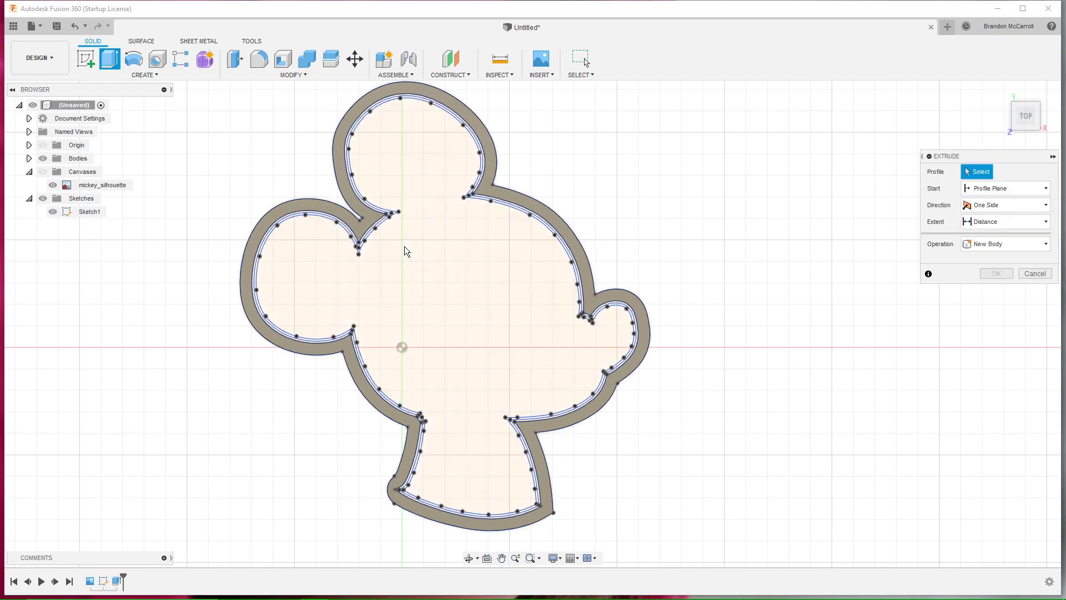
{"action": "scroll", "coordinate": [495, 207], "scroll_direction": "up", "scroll_amount": 4}
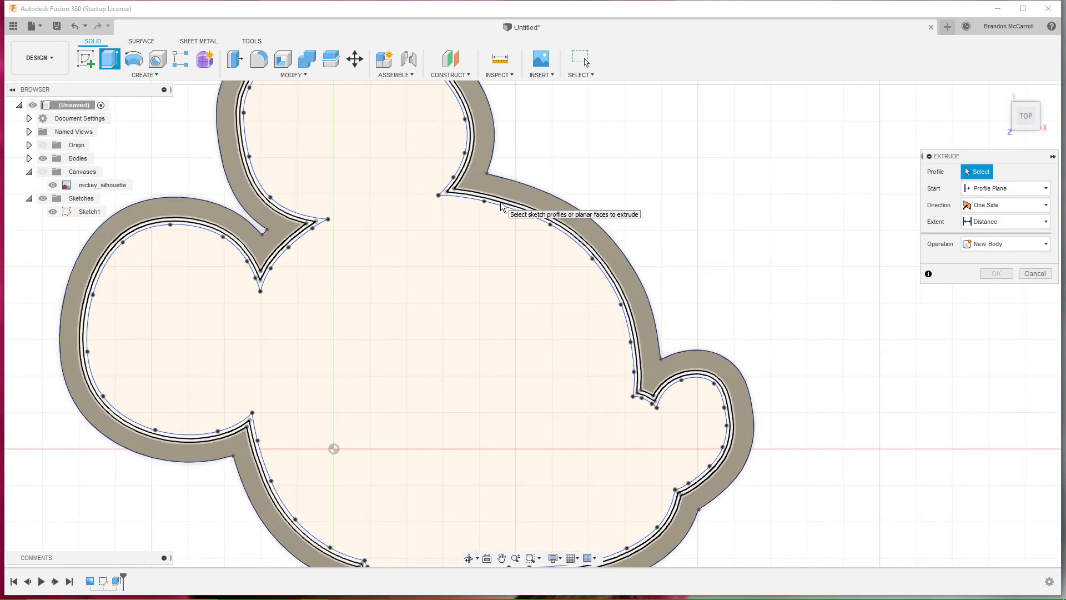
{"action": "scroll", "coordinate": [501, 207], "scroll_direction": "up", "scroll_amount": 2}
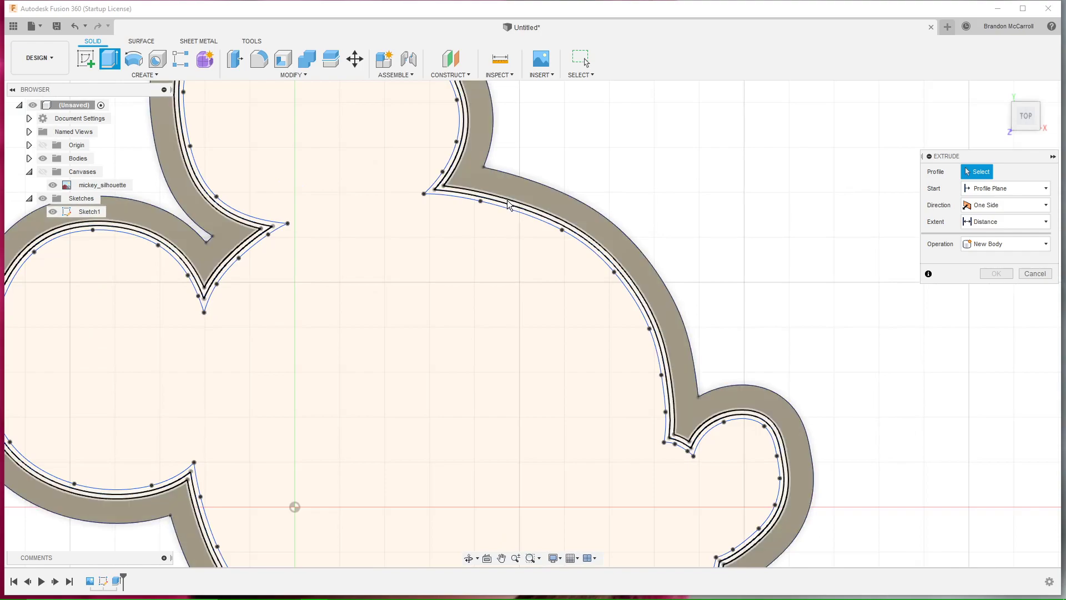
{"action": "left_click", "coordinate": [510, 205]}
{"action": "key", "text": "BackSpace"}
{"action": "type", "text": ".70"}
{"action": "key", "text": "Return"}
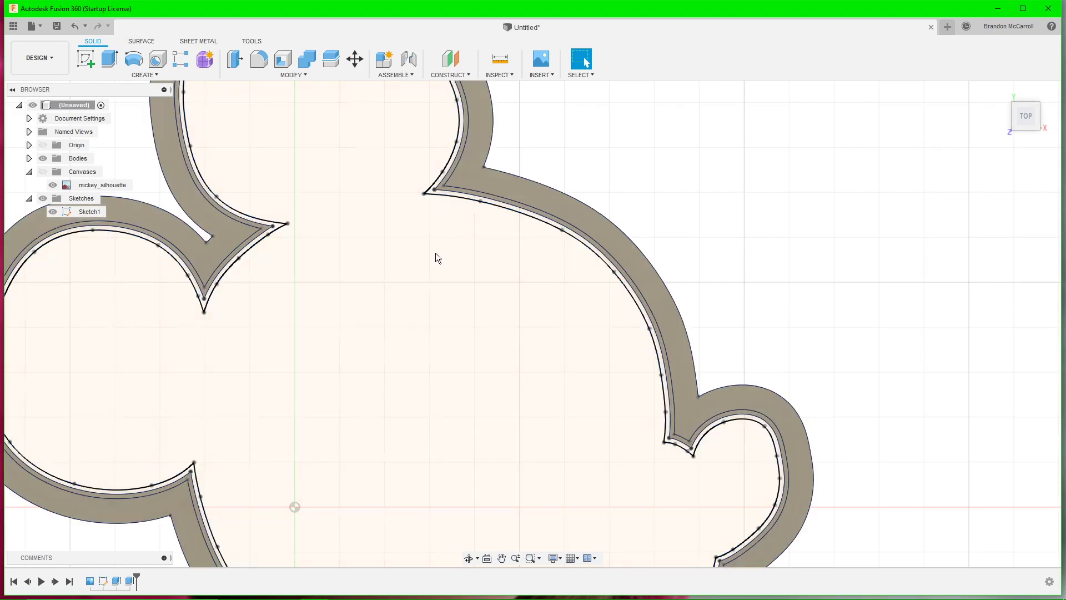
- Extrude the innermost thin ring between the traced outline and the 0.02 in offset by 0.75 in, joined to the cutter
{"action": "key", "text": "e"}
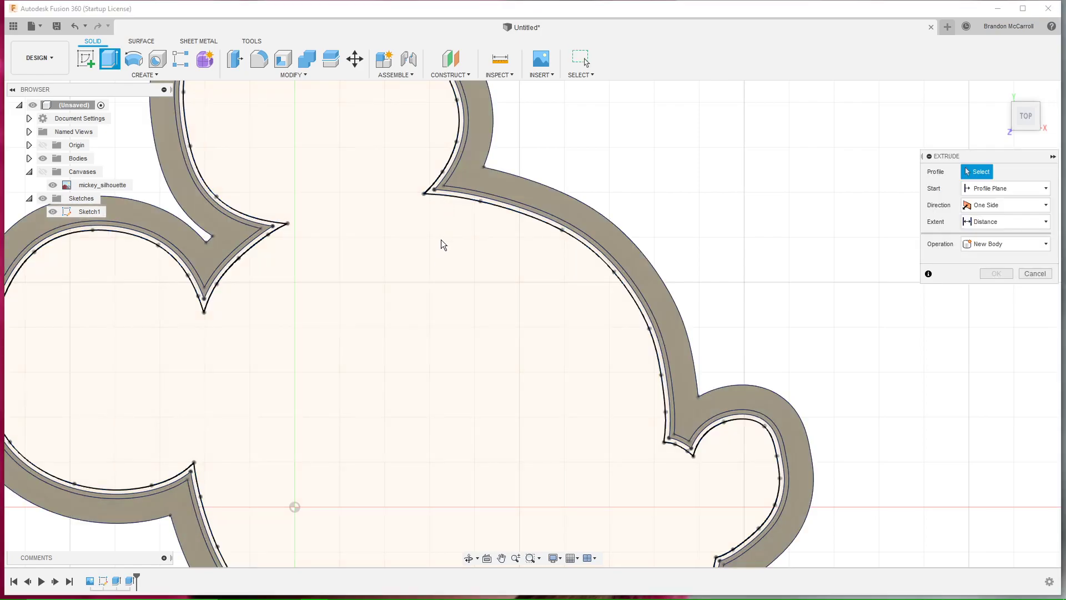
{"action": "left_click", "coordinate": [473, 201]}
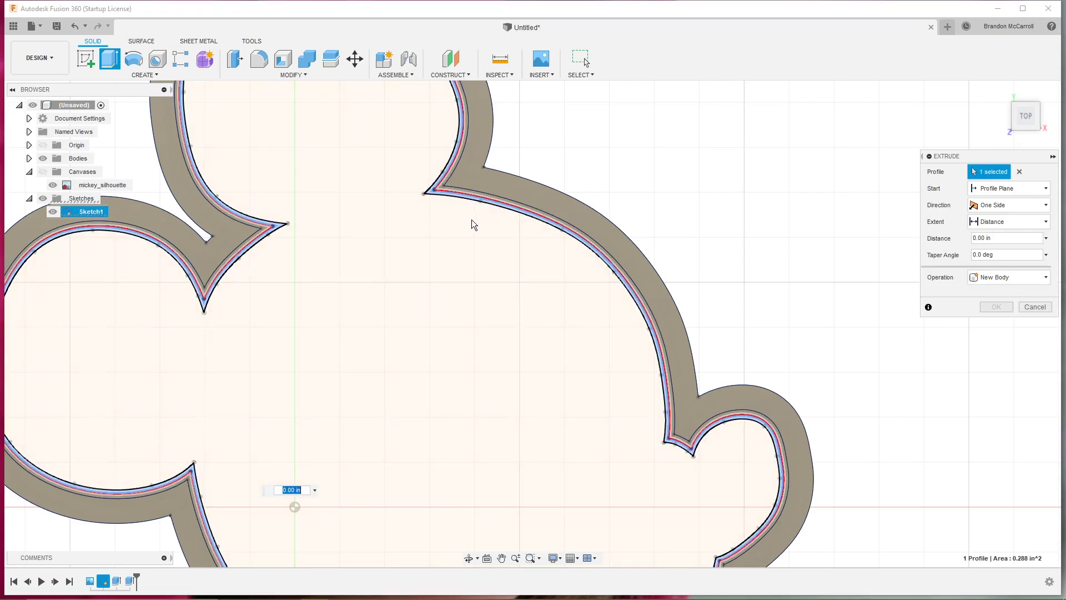
{"action": "type", "text": ".75"}
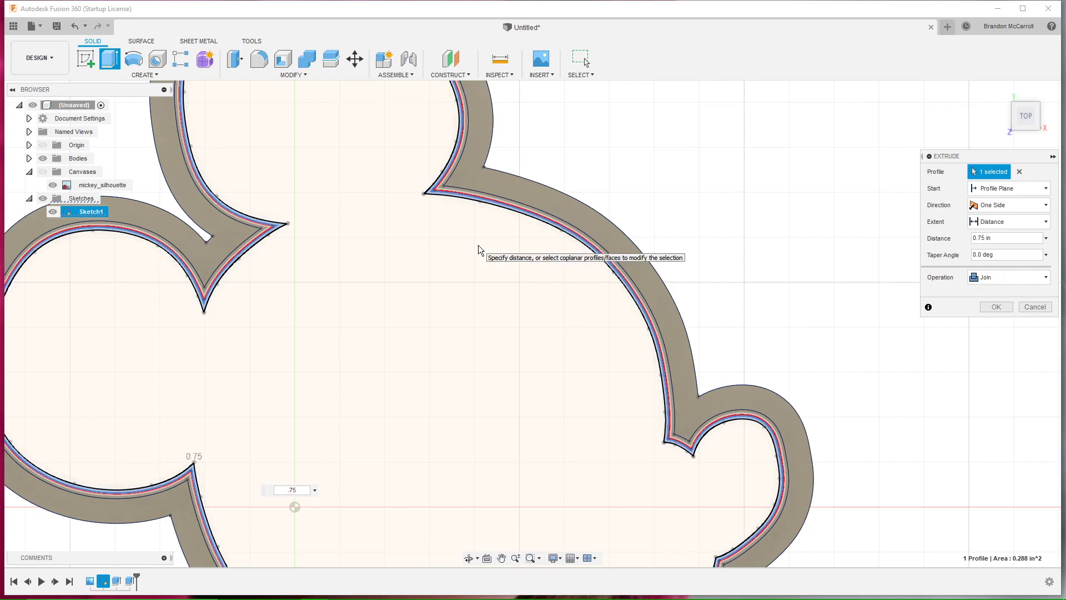
{"action": "key", "text": "Return"}
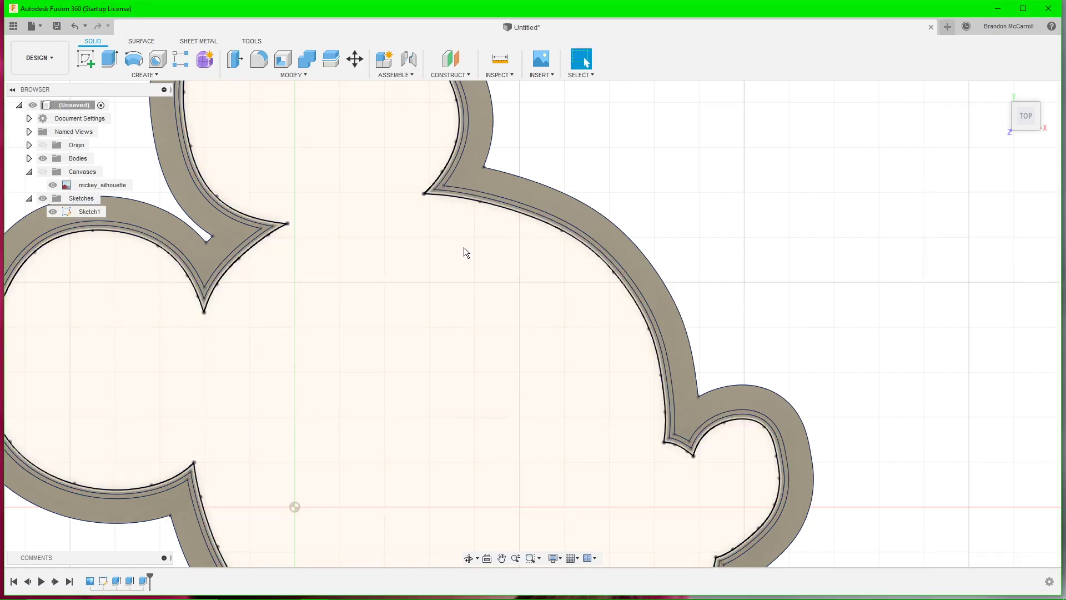
- Hide all sketches so that only the extruded cutter is displayed
{"action": "scroll", "coordinate": [369, 278], "scroll_direction": "up", "scroll_amount": 1}
{"action": "scroll", "coordinate": [363, 284], "scroll_direction": "down", "scroll_amount": 1}
{"action": "scroll", "coordinate": [365, 288], "scroll_direction": "down", "scroll_amount": 2}
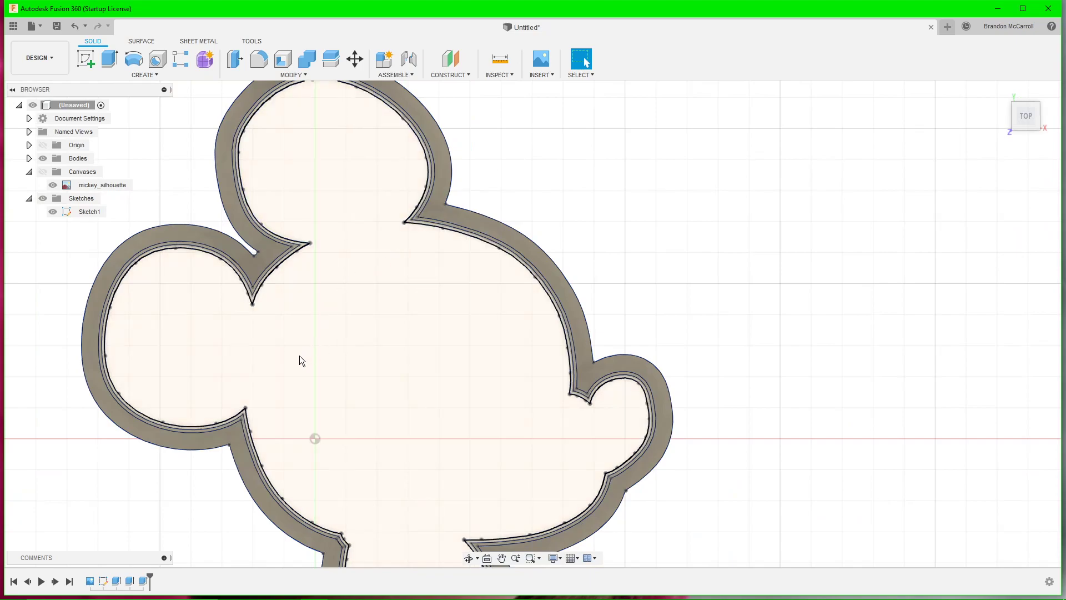
{"action": "middle_click_drag", "start_coordinate": [309, 352], "coordinate": [480, 315]}
{"action": "scroll", "coordinate": [411, 373], "scroll_direction": "down", "scroll_amount": 2}
{"action": "left_click", "coordinate": [43, 198]}
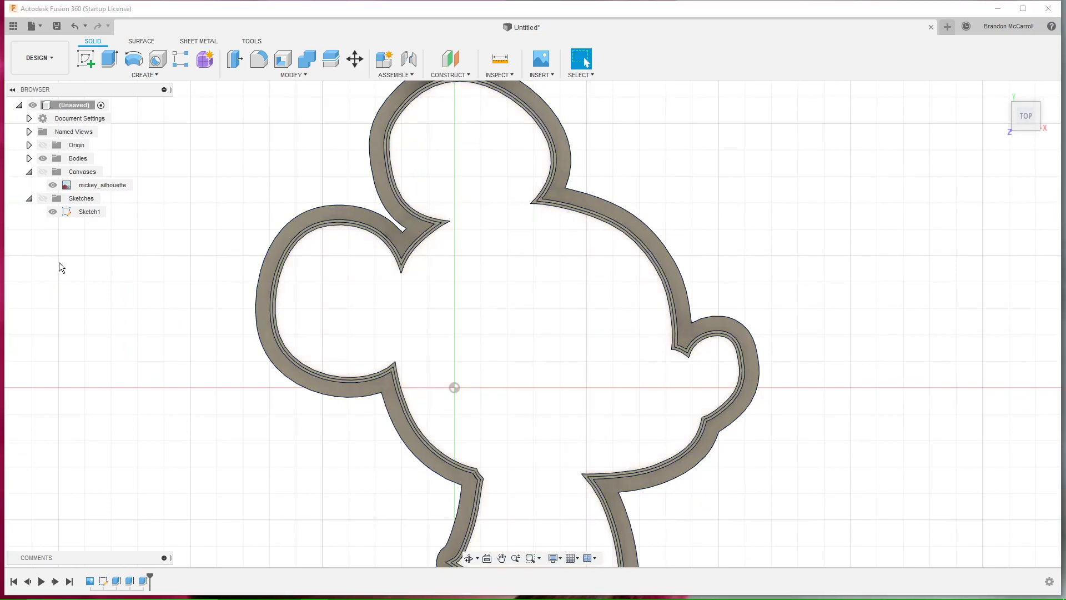
{"action": "left_click", "coordinate": [28, 198]}
- Inspect the cutter's stepped walls and base rim from an angled 3D view
{"action": "scroll", "coordinate": [515, 398], "scroll_direction": "up", "scroll_amount": 1}
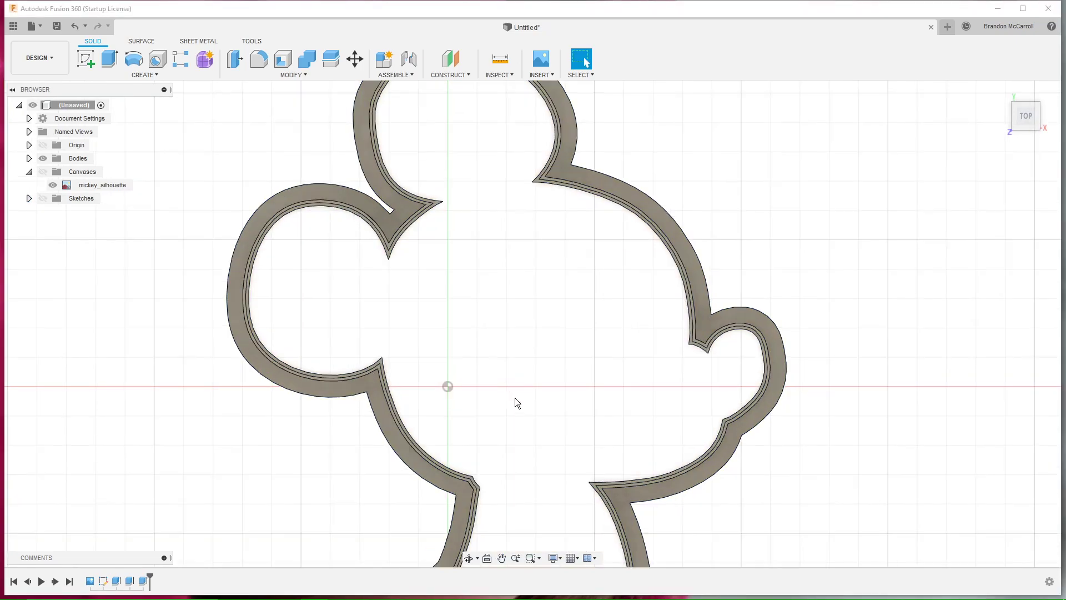
{"action": "scroll", "coordinate": [514, 401], "scroll_direction": "down", "scroll_amount": 2}
{"action": "middle_click_drag", "start_coordinate": [514, 405], "coordinate": [518, 394]}
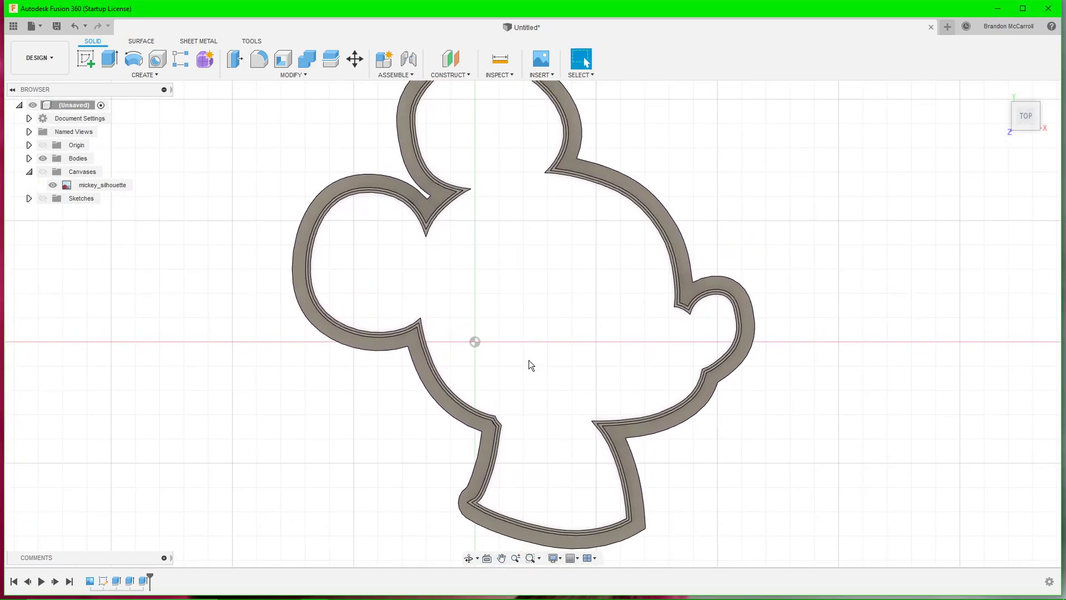
{"action": "key", "text": "F4"}
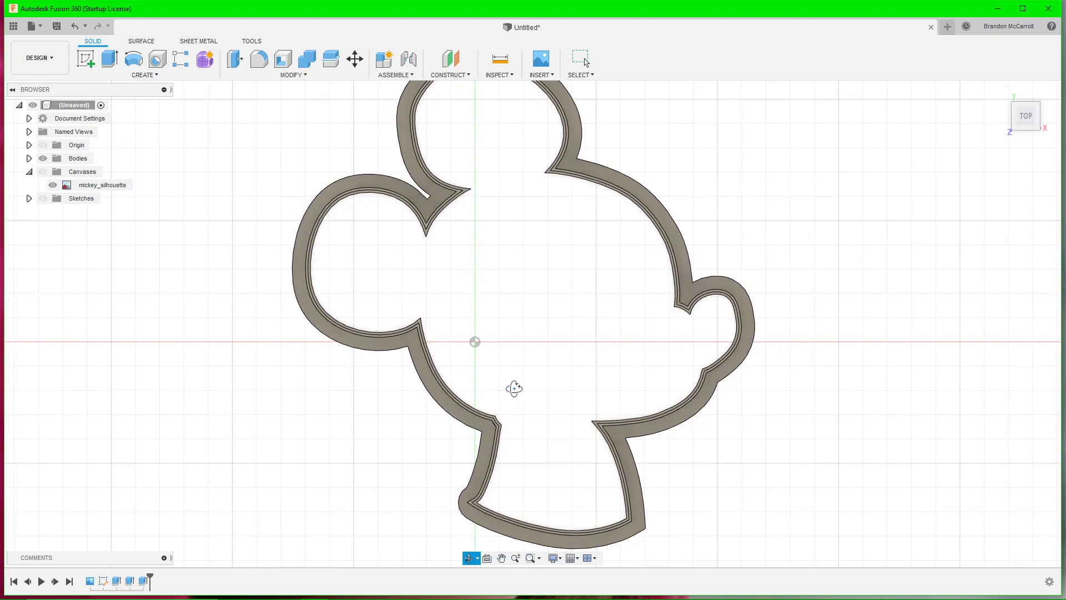
{"action": "left_click_drag", "start_coordinate": [515, 388], "coordinate": [394, 318]}
{"action": "key", "text": "Escape"}
{"action": "scroll", "coordinate": [471, 345], "scroll_direction": "up", "scroll_amount": 5}
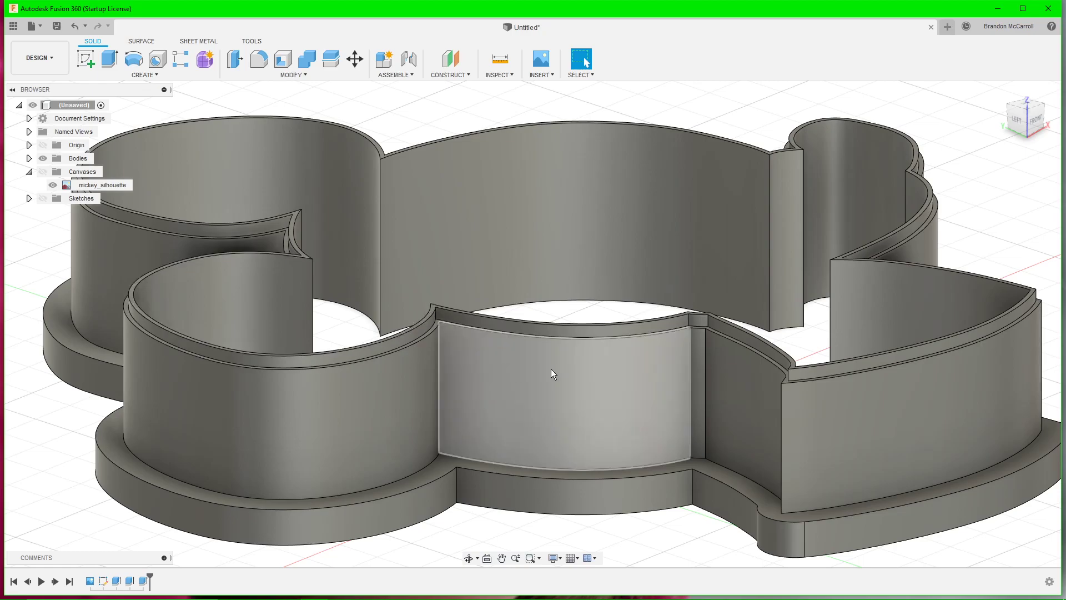
- Examine the cutter's walls and base rim from the front, side and raised viewpoints
{"action": "middle_click_drag", "start_coordinate": [787, 421], "coordinate": [670, 418], "text": "shift"}
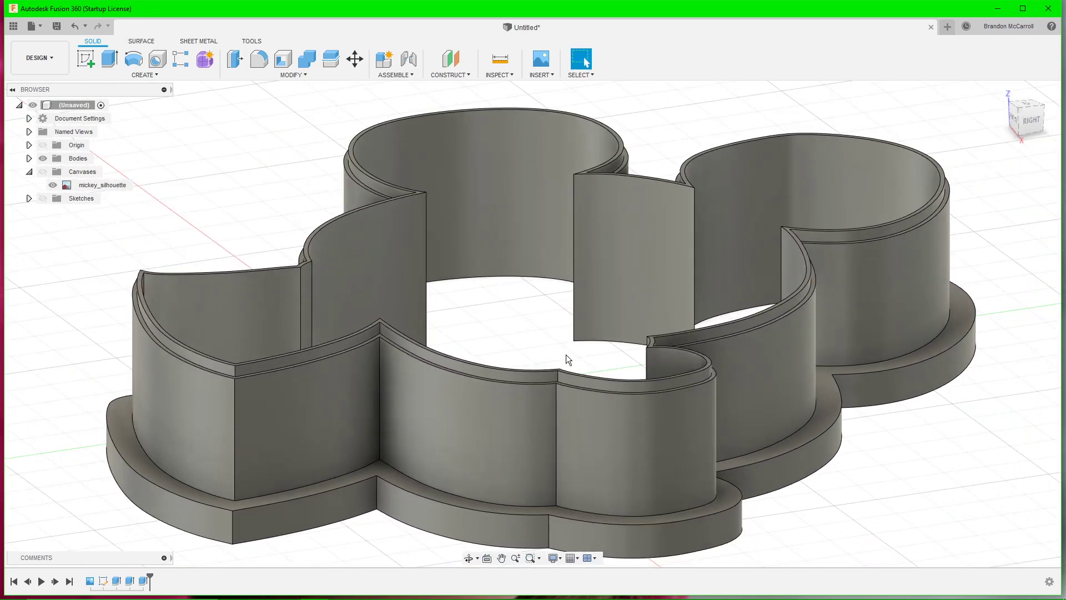
{"action": "middle_click_drag", "start_coordinate": [565, 354], "coordinate": [602, 349], "text": "shift"}
{"action": "scroll", "coordinate": [549, 348], "scroll_direction": "up", "scroll_amount": 3}
{"action": "scroll", "coordinate": [549, 348], "scroll_direction": "down", "scroll_amount": 5}
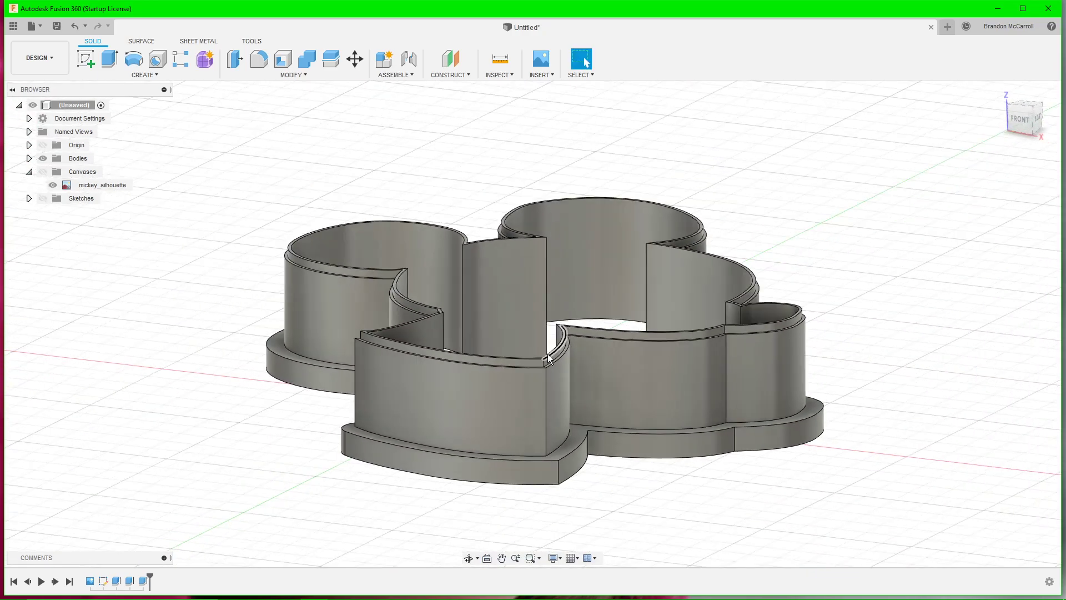
{"action": "middle_click_drag", "start_coordinate": [458, 304], "coordinate": [468, 331], "text": "shift"}
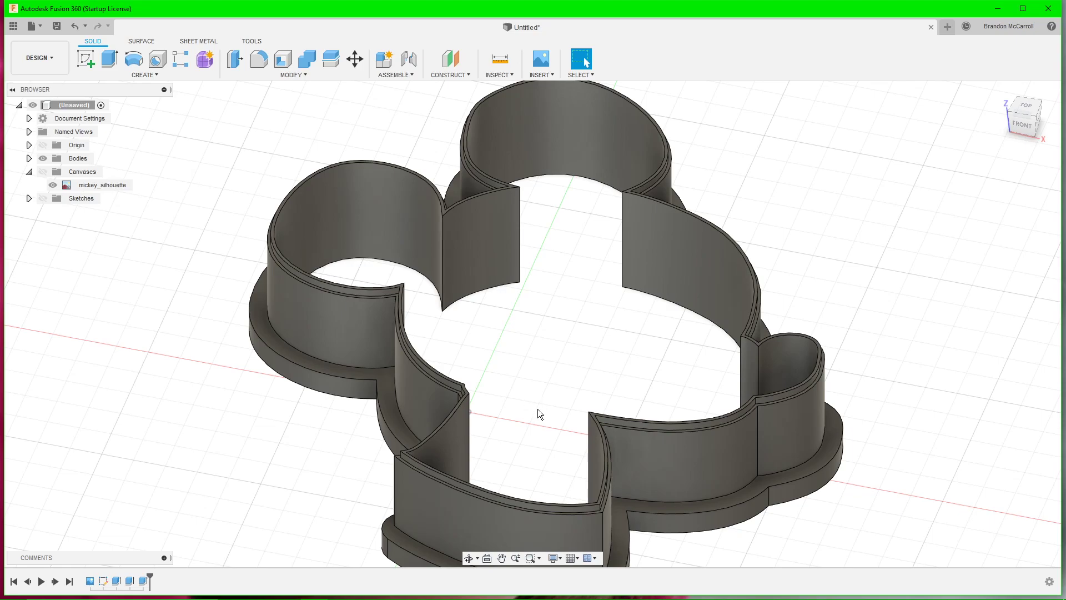
{"action": "middle_click_drag", "start_coordinate": [517, 412], "coordinate": [555, 411], "text": "shift"}
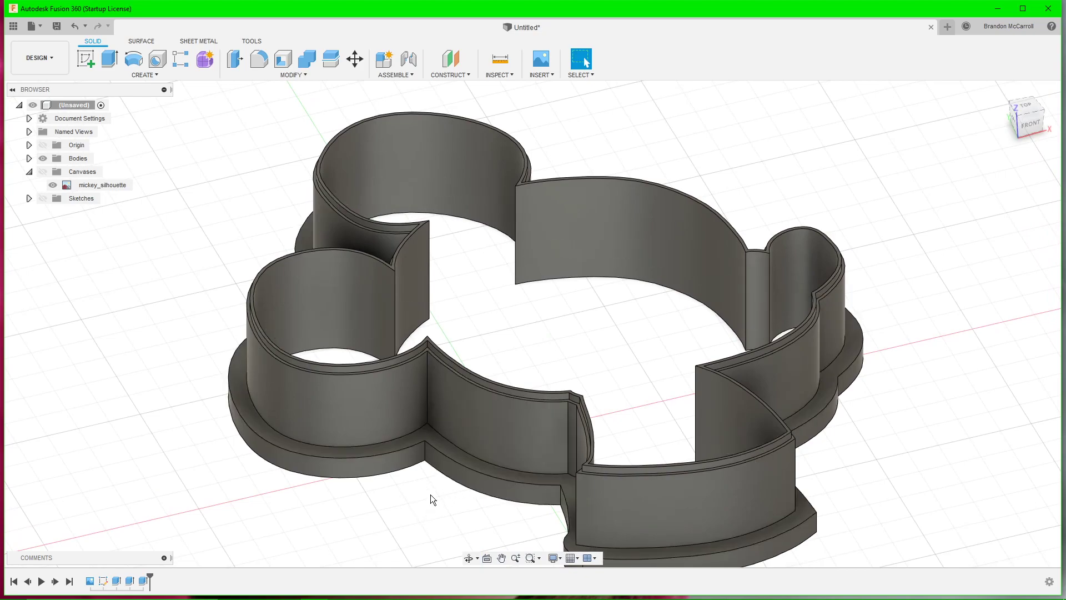
{"action": "key", "text": "f"}
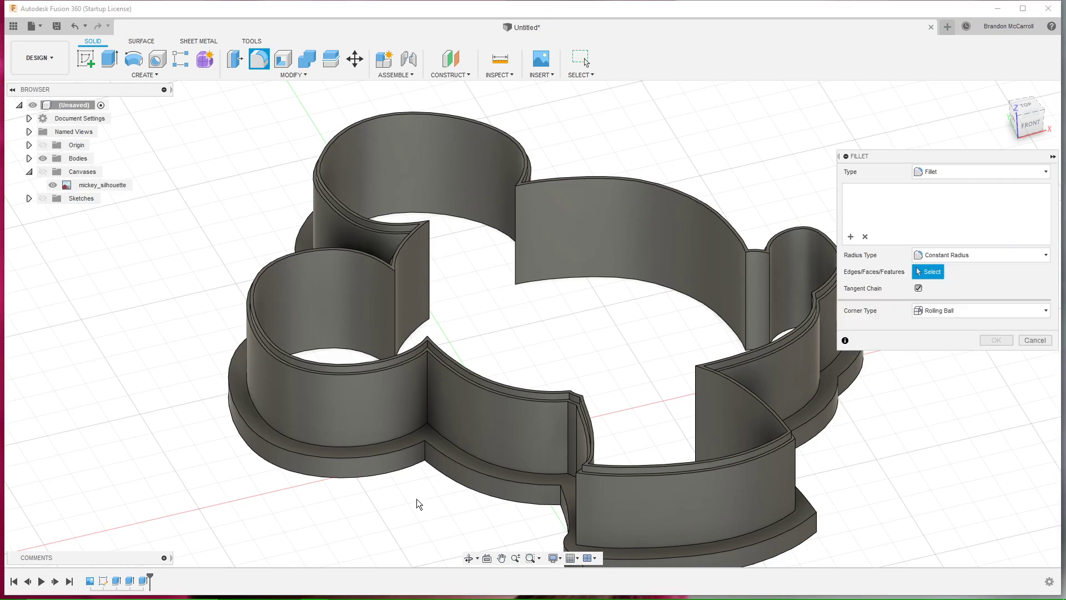
{"action": "middle_click_drag", "start_coordinate": [427, 509], "coordinate": [439, 452]}
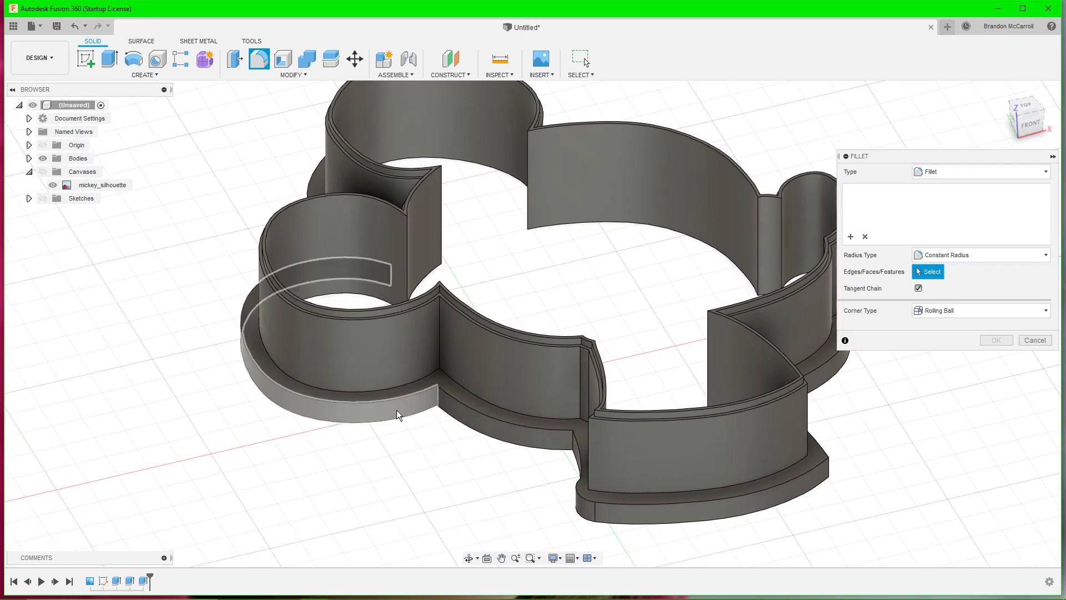
{"action": "left_click", "coordinate": [400, 408]}
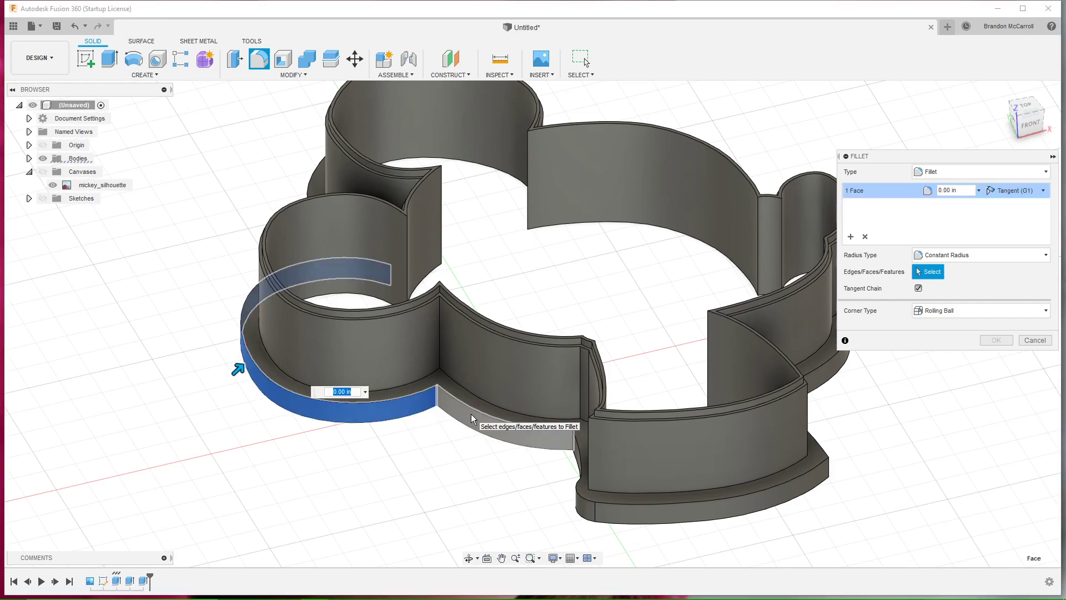
{"action": "left_click", "coordinate": [471, 415]}
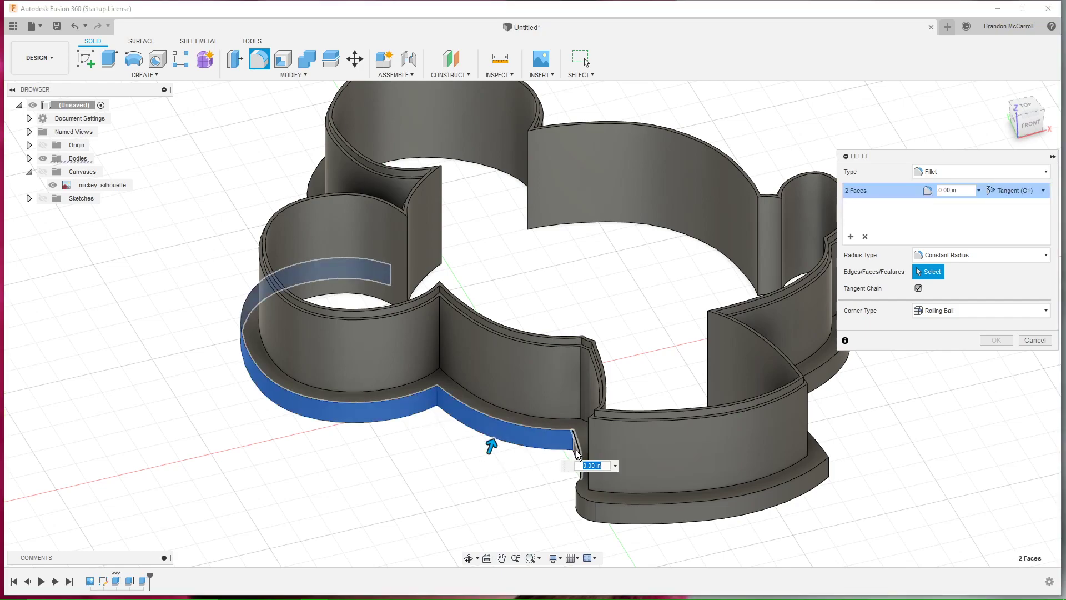
{"action": "middle_click_drag", "start_coordinate": [572, 458], "coordinate": [521, 419], "text": "shift"}
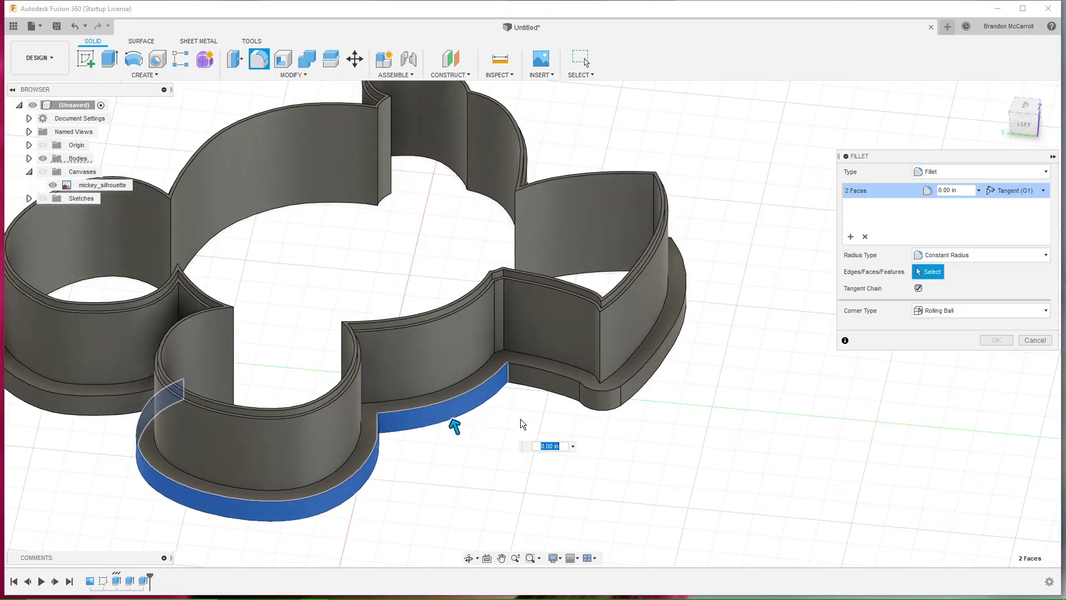
{"action": "left_click", "coordinate": [549, 387]}
{"action": "left_click", "coordinate": [607, 397]}
{"action": "middle_click_drag", "start_coordinate": [701, 365], "coordinate": [504, 353]}
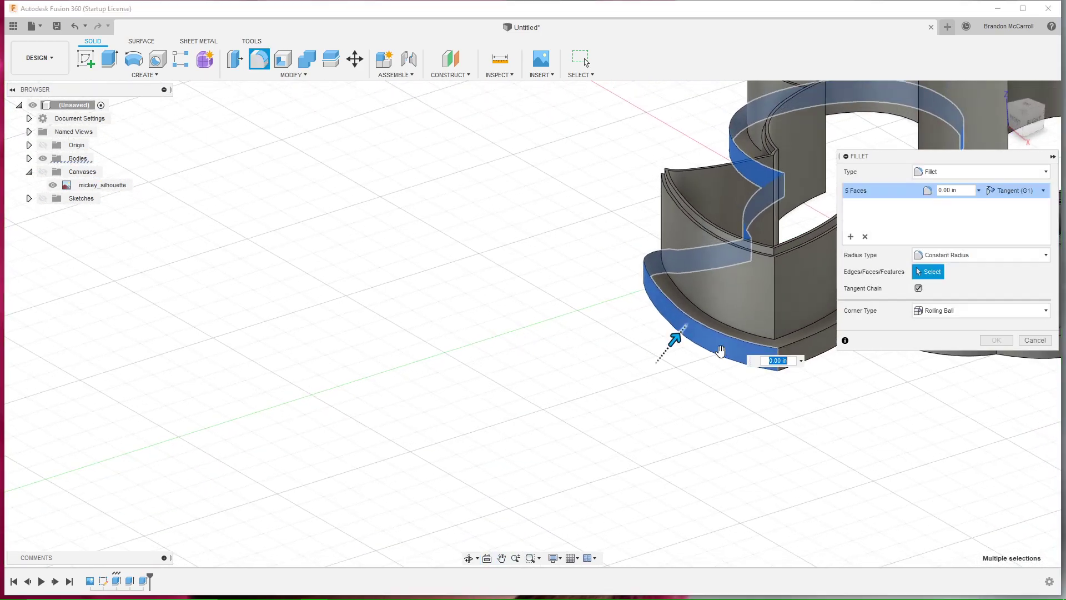
{"action": "left_click", "coordinate": [812, 347]}
{"action": "middle_click_drag", "start_coordinate": [871, 398], "coordinate": [583, 372]}
{"action": "left_click", "coordinate": [607, 354]}
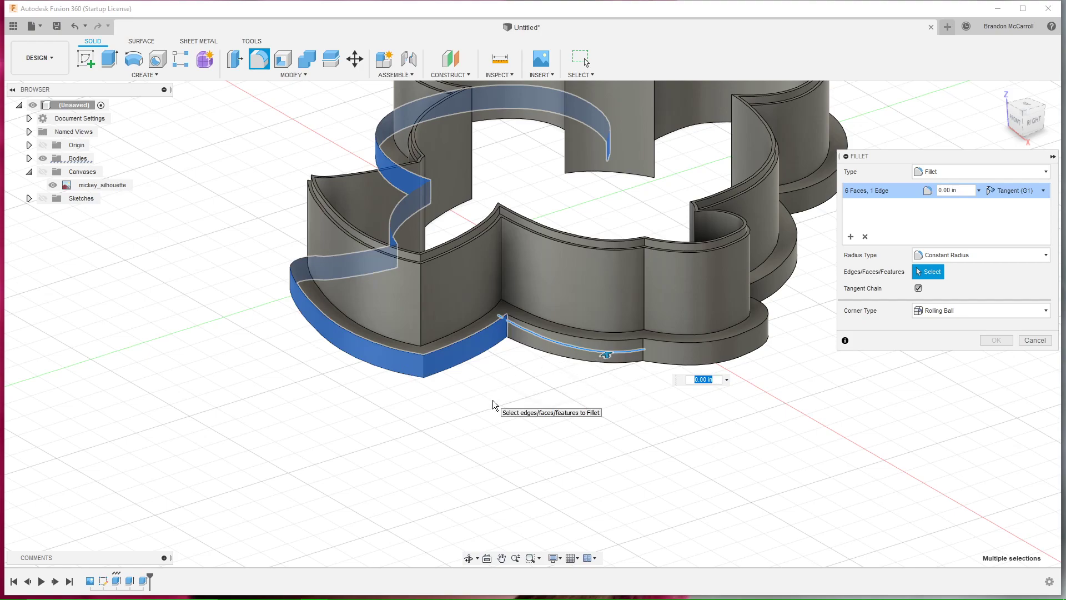
{"action": "key", "text": "Escape"}
- Start a constant-radius fillet and select the base rim's outer side faces from the left round lobe across the front to the right side
{"action": "middle_click_drag", "start_coordinate": [206, 316], "coordinate": [408, 362], "text": "shift"}
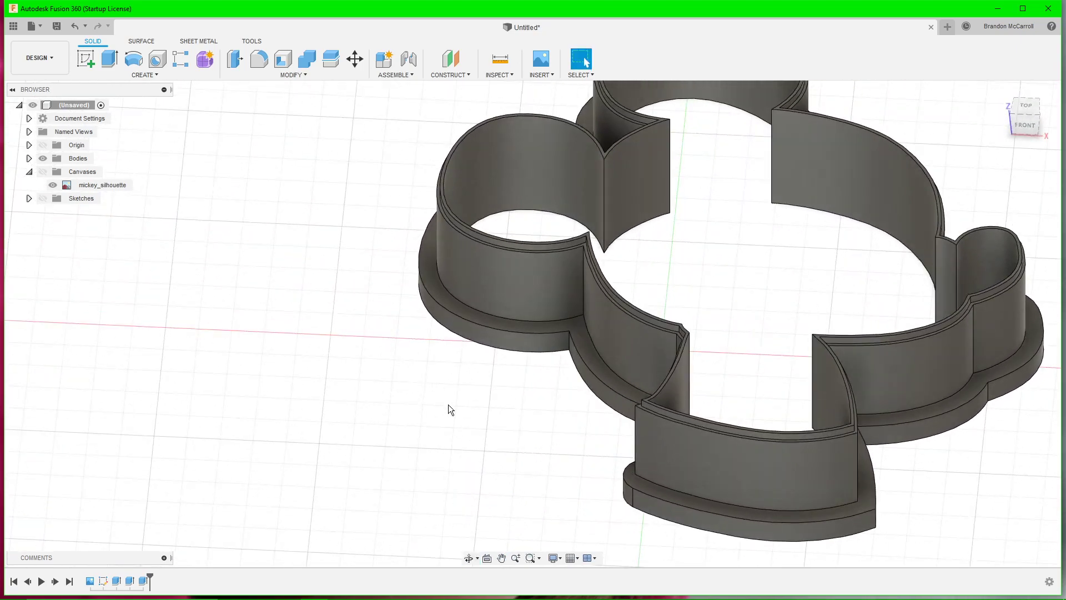
{"action": "key", "text": "f"}
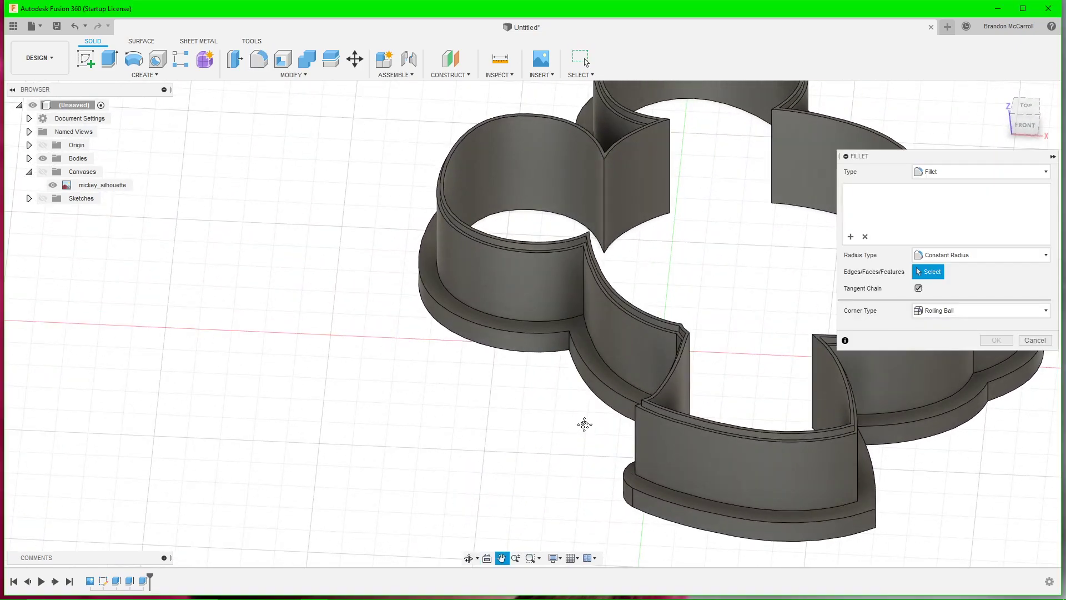
{"action": "middle_click_drag", "start_coordinate": [583, 424], "coordinate": [584, 417]}
{"action": "left_click", "coordinate": [520, 335]}
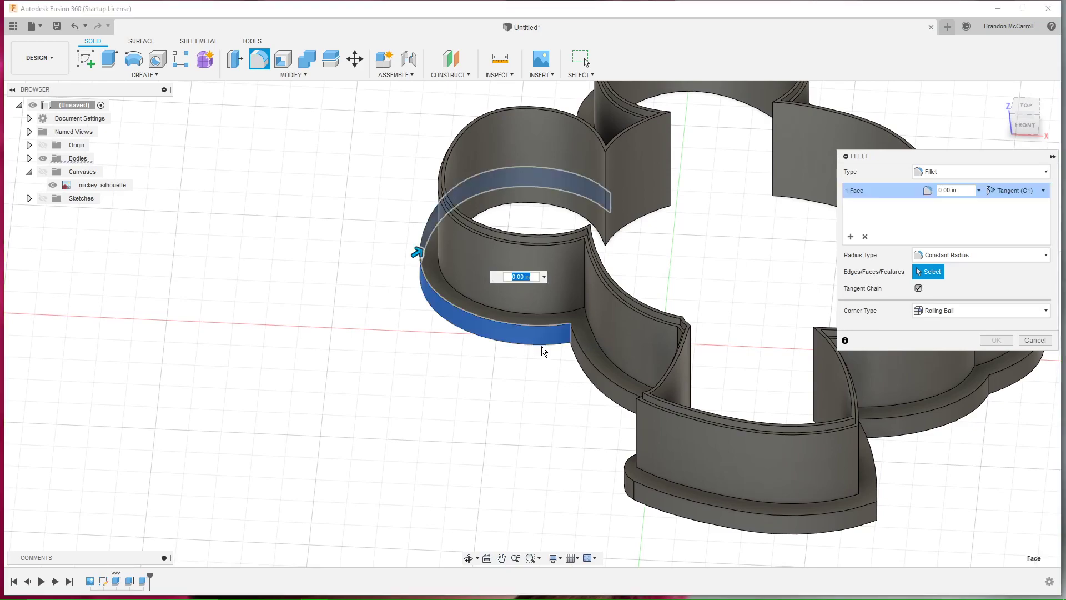
{"action": "left_click", "coordinate": [591, 373]}
{"action": "middle_click_drag", "start_coordinate": [532, 458], "coordinate": [565, 452], "text": "shift"}
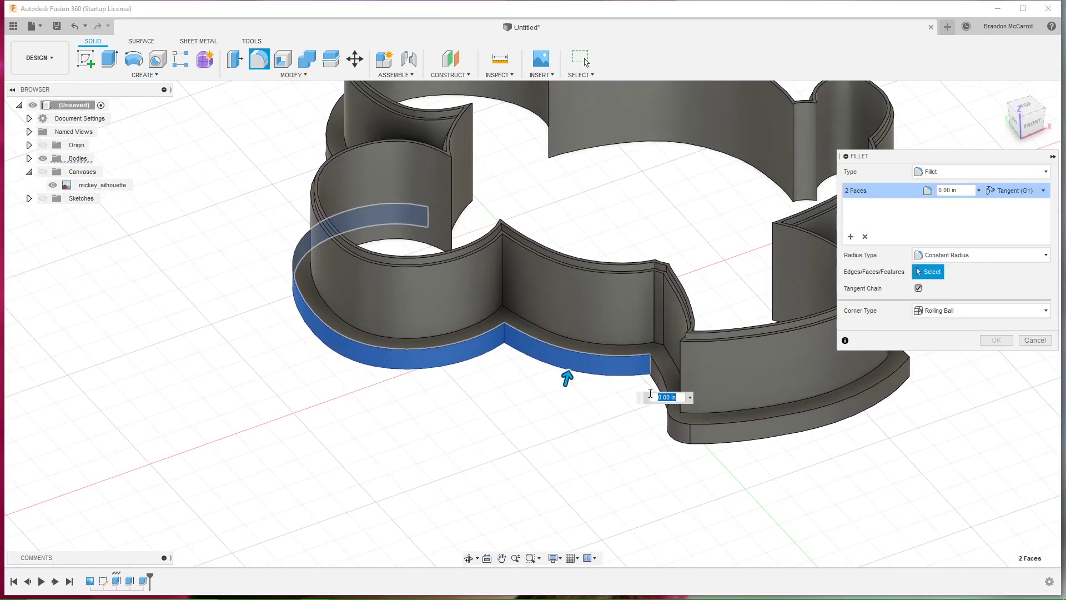
{"action": "left_click", "coordinate": [660, 385]}
{"action": "left_click", "coordinate": [675, 430]}
{"action": "middle_click_drag", "start_coordinate": [831, 464], "coordinate": [616, 468], "text": "shift"}
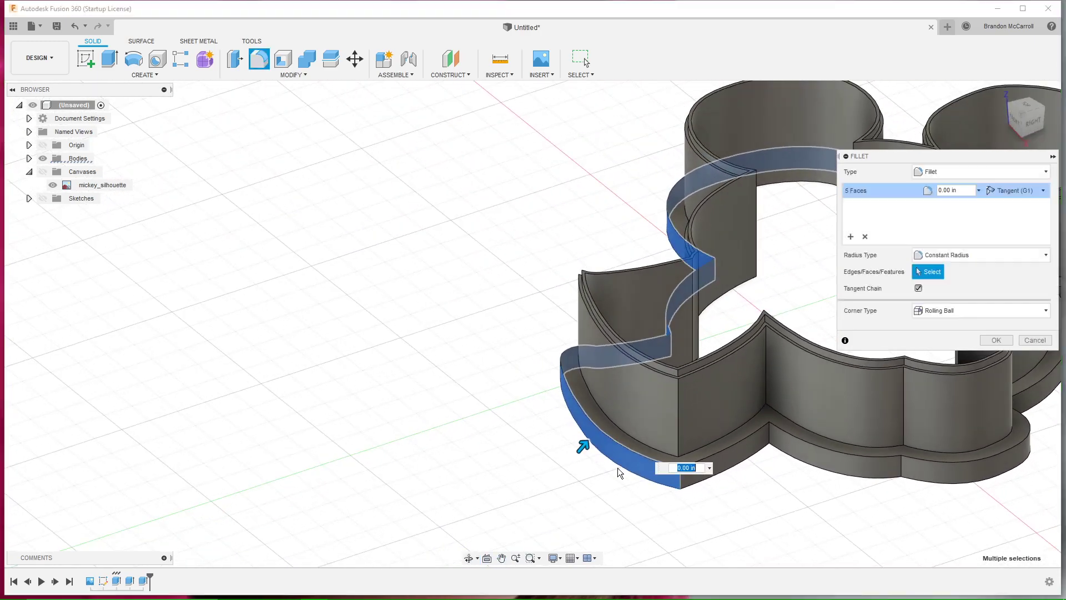
{"action": "left_click", "coordinate": [734, 452]}
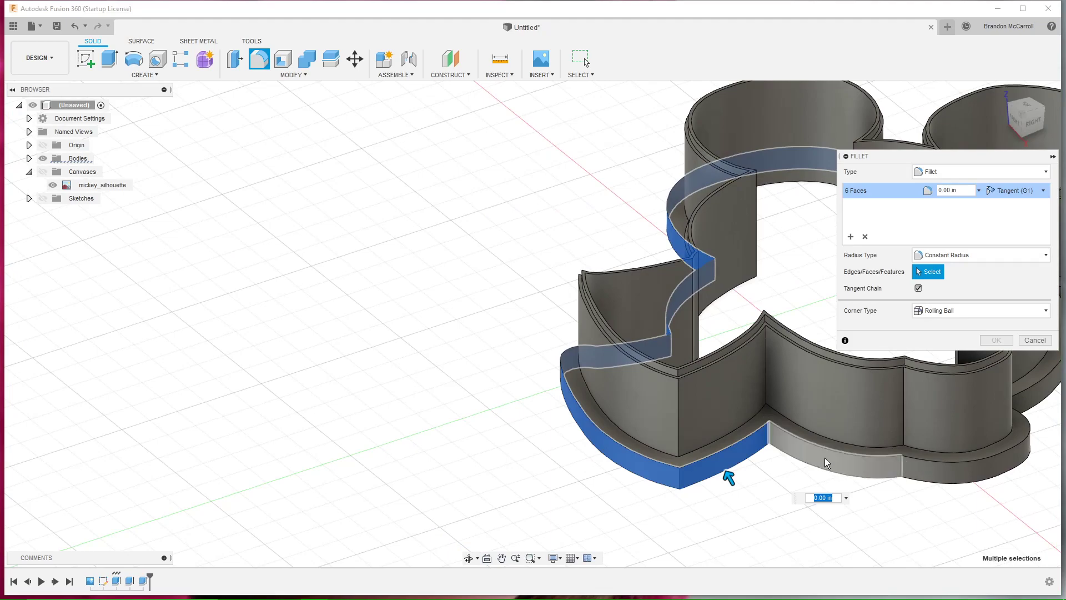
{"action": "left_click", "coordinate": [822, 458]}
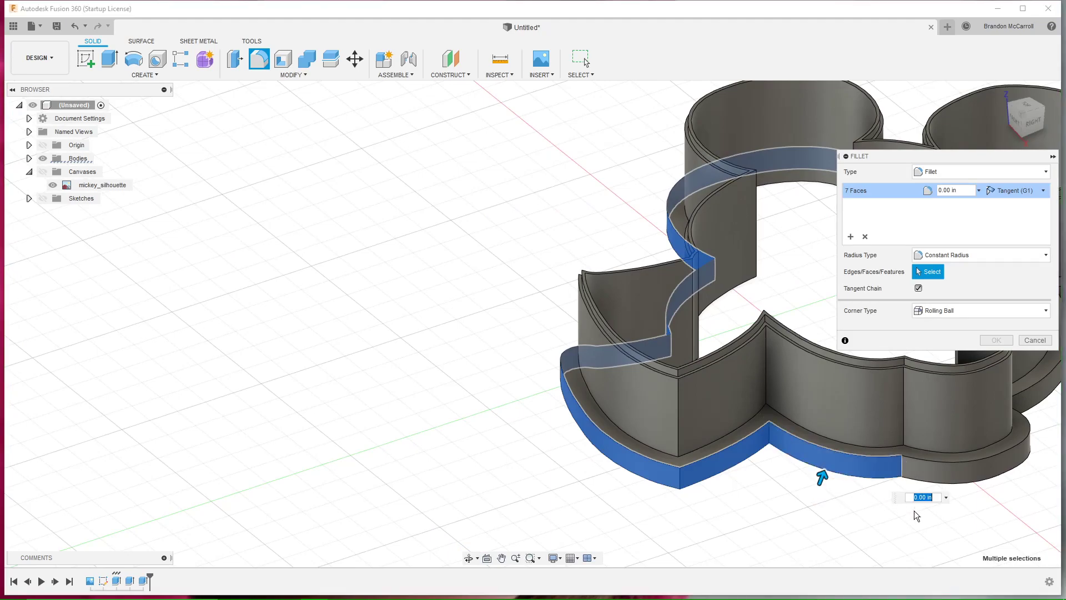
- Add the base rim's remaining outer side faces to the fillet selection, including the narrow notch face between the two round lobes
{"action": "middle_click_drag", "start_coordinate": [883, 521], "coordinate": [744, 510]}
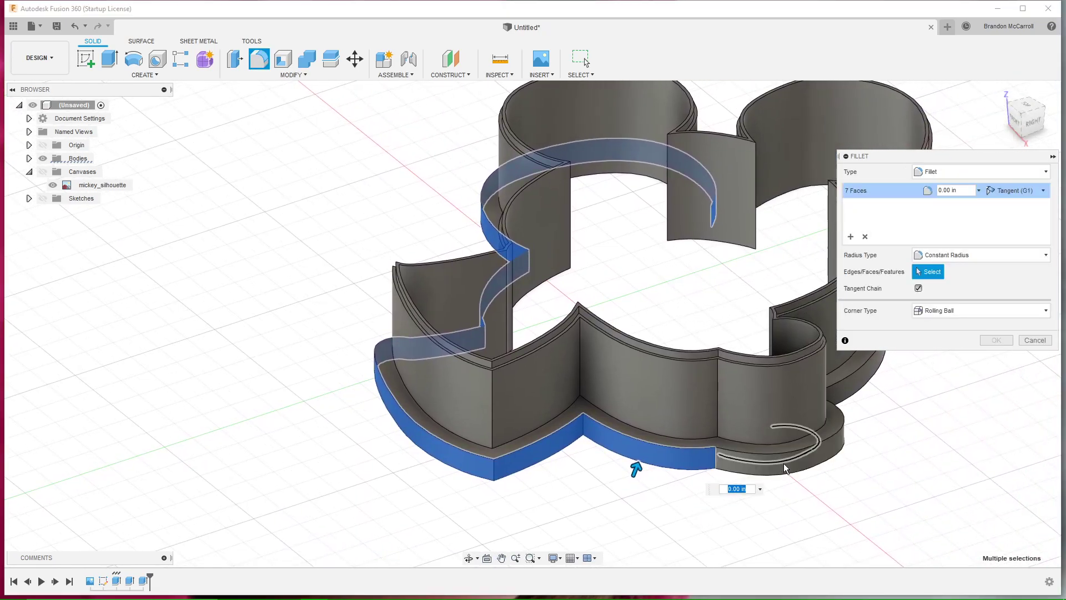
{"action": "left_click", "coordinate": [784, 464]}
{"action": "middle_click_drag", "start_coordinate": [888, 476], "coordinate": [744, 502]}
{"action": "left_click", "coordinate": [712, 407]}
{"action": "left_click", "coordinate": [767, 310]}
{"action": "middle_click_drag", "start_coordinate": [807, 340], "coordinate": [641, 332], "text": "shift"}
{"action": "scroll", "coordinate": [518, 395], "scroll_direction": "up", "scroll_amount": 5}
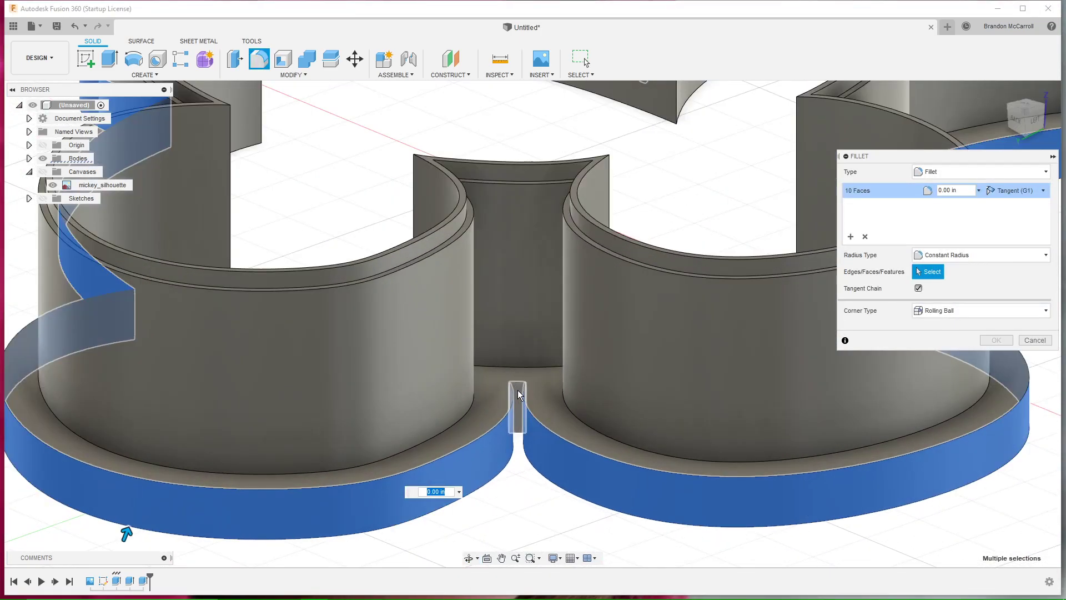
{"action": "left_click", "coordinate": [518, 395]}
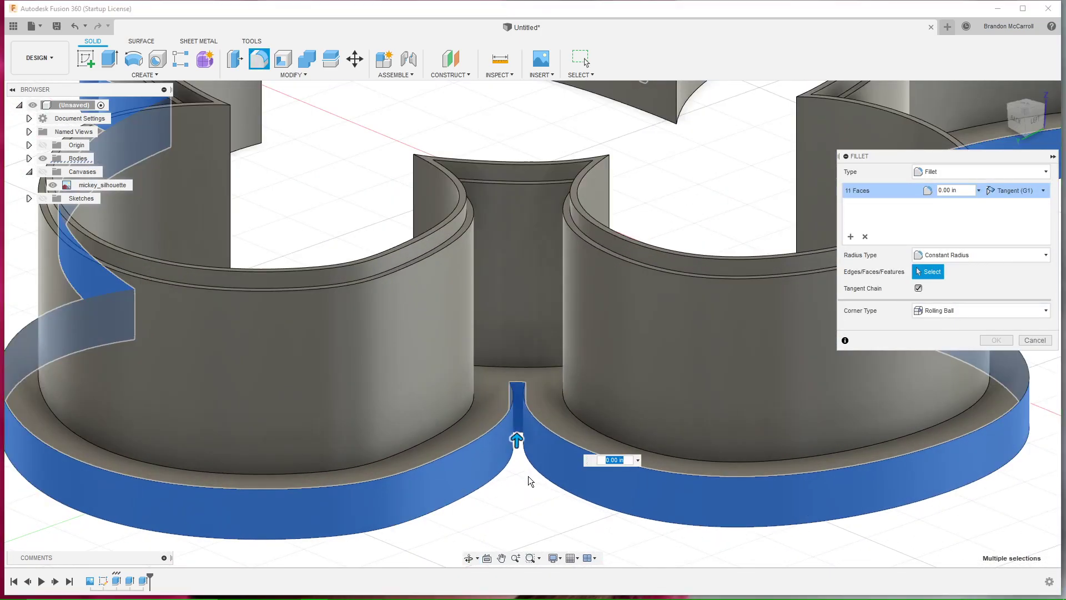
{"action": "scroll", "coordinate": [526, 475], "scroll_direction": "down", "scroll_amount": 5}
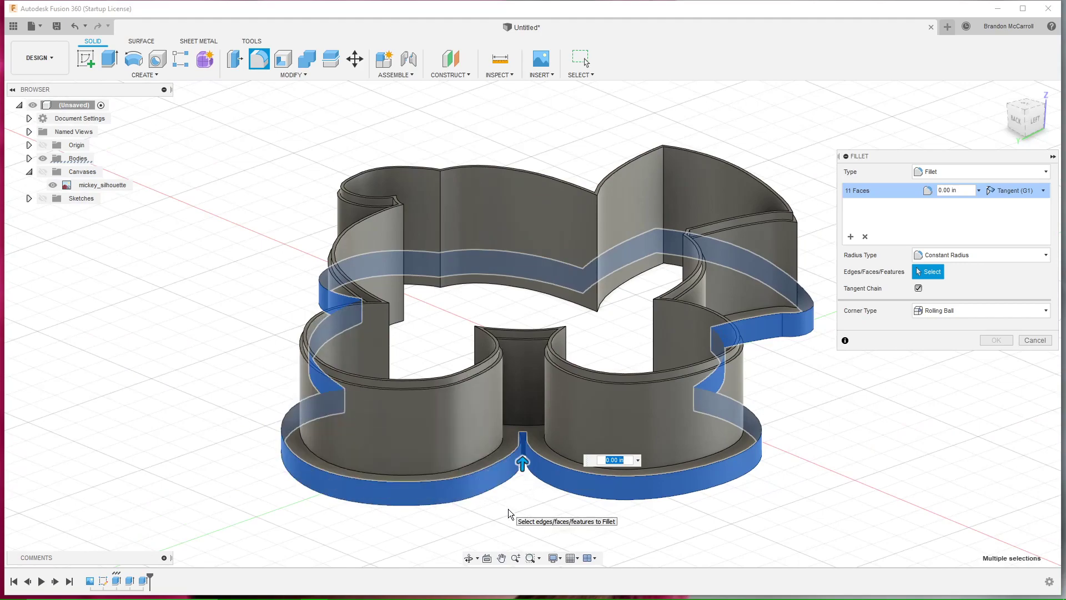
- Fillet the selected base rim faces with a radius of 0.015 in
{"action": "middle_click_drag", "start_coordinate": [538, 516], "coordinate": [536, 510]}
{"action": "scroll", "coordinate": [533, 503], "scroll_direction": "up", "scroll_amount": 2}
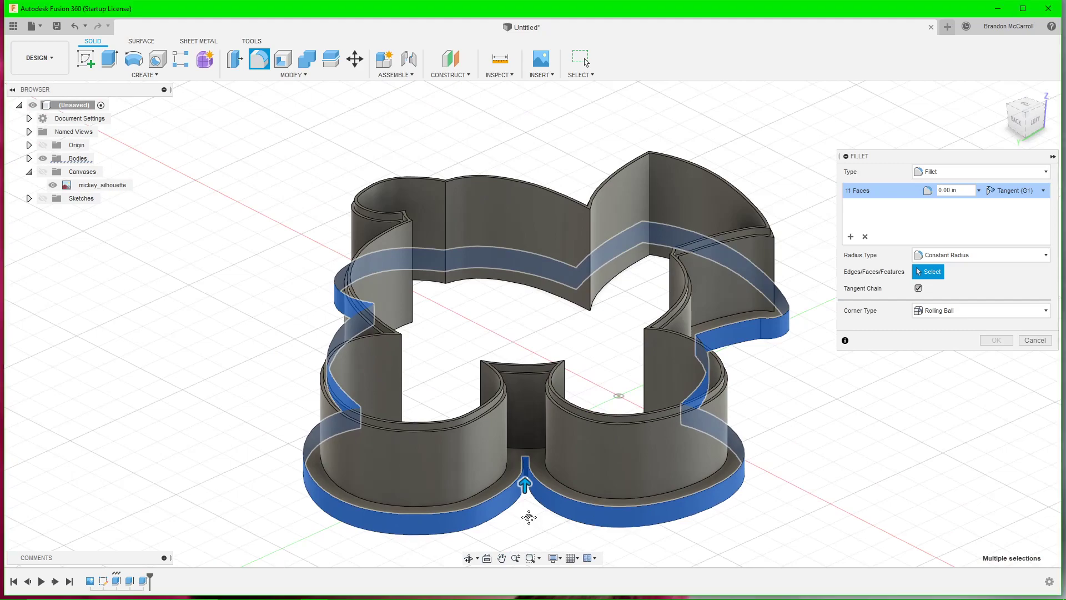
{"action": "scroll", "coordinate": [531, 515], "scroll_direction": "down", "scroll_amount": 2}
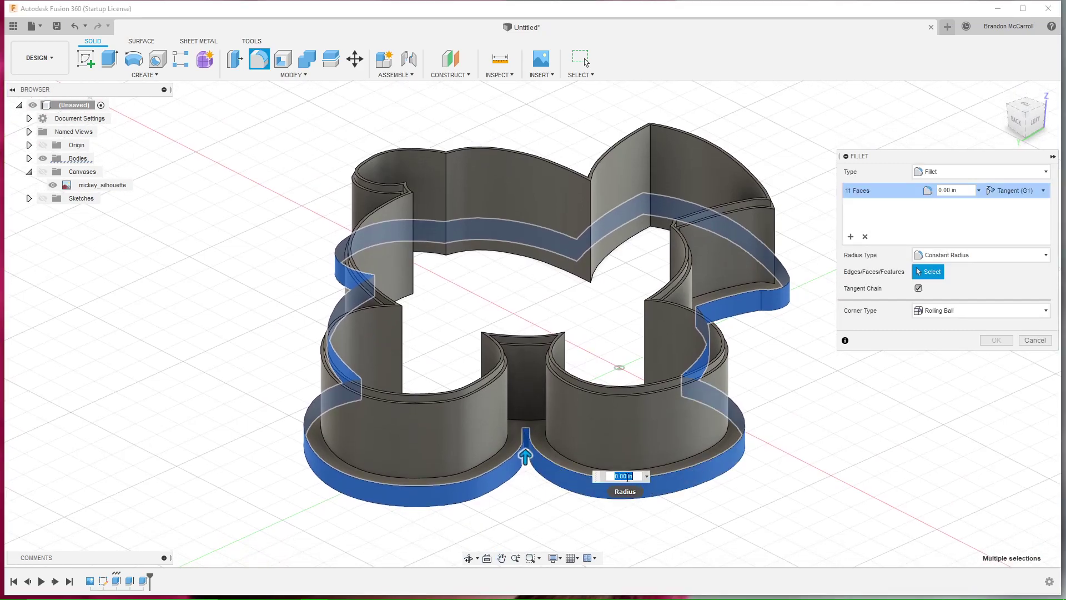
{"action": "left_click_drag", "start_coordinate": [526, 463], "coordinate": [526, 455]}
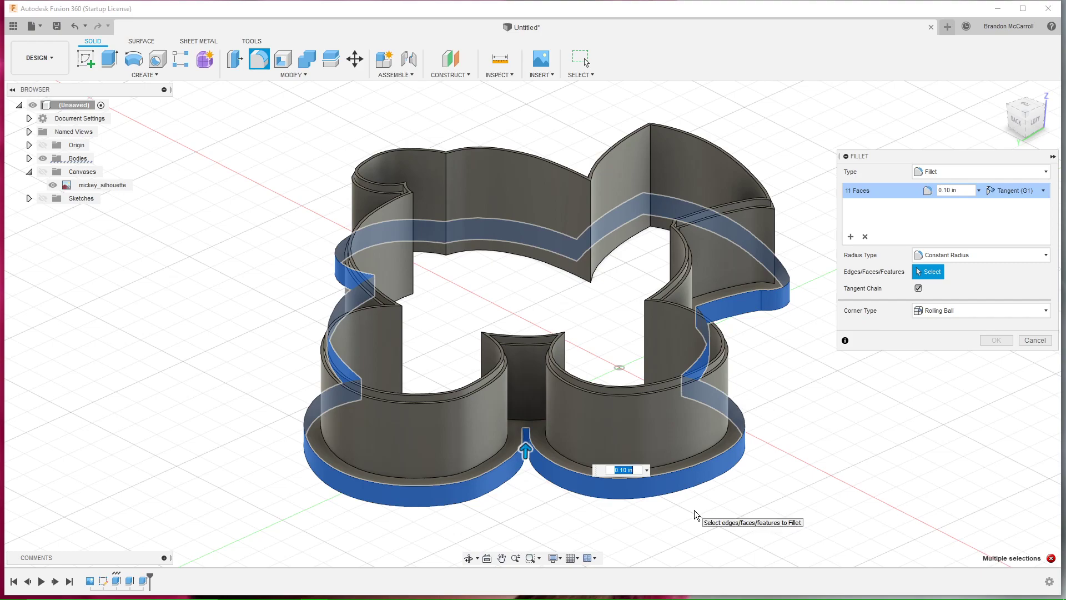
{"action": "key", "text": "BackSpace"}
{"action": "type", "text": ".01"}
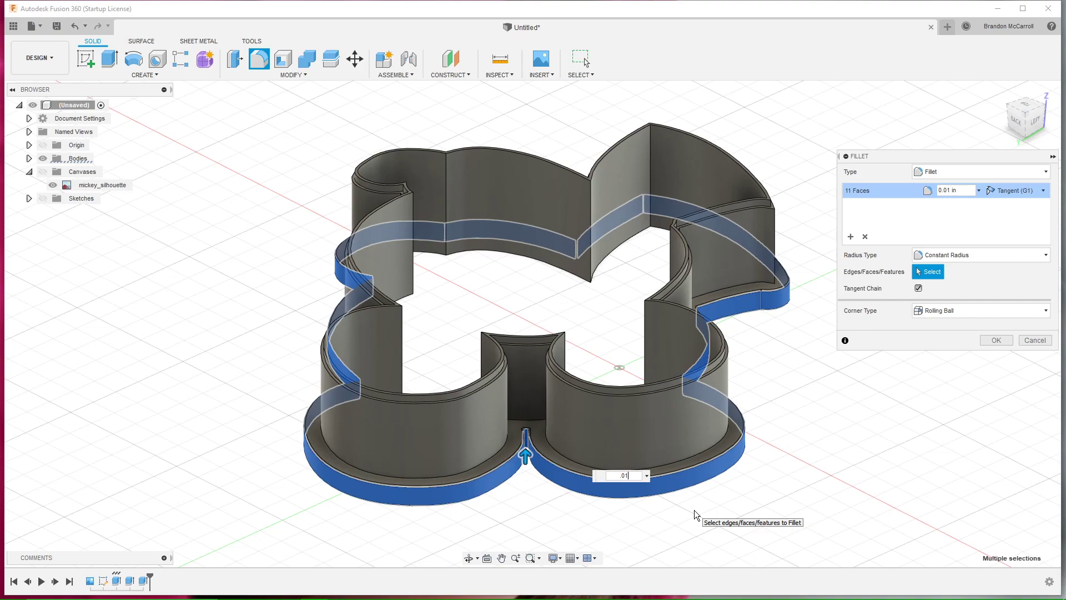
{"action": "key", "text": "BackSpace"}
{"action": "type", "text": "2"}
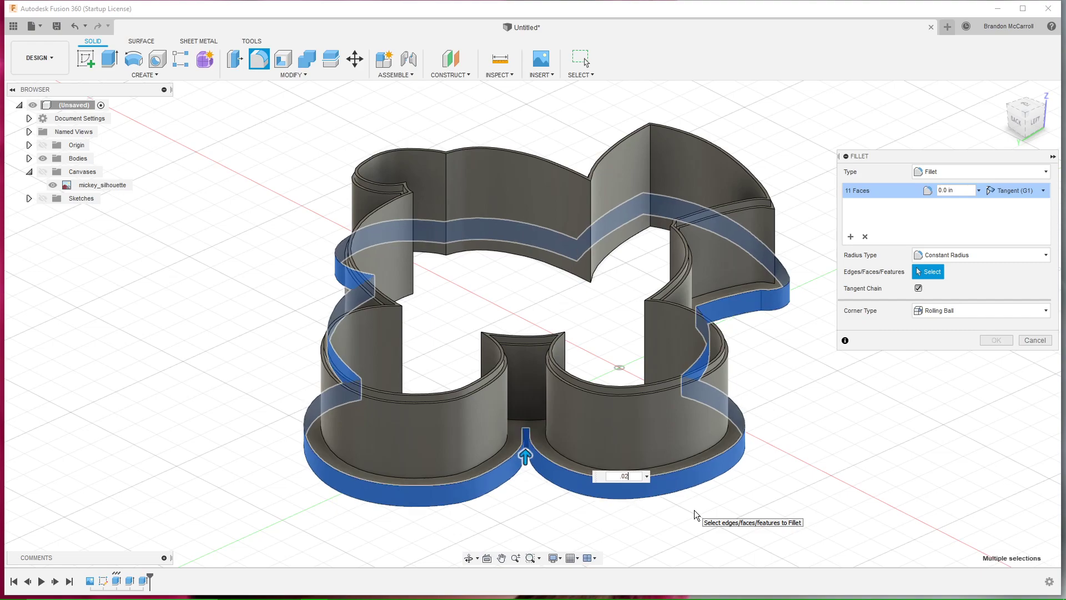
{"action": "key", "text": "BackSpace"}
{"action": "type", "text": "15"}
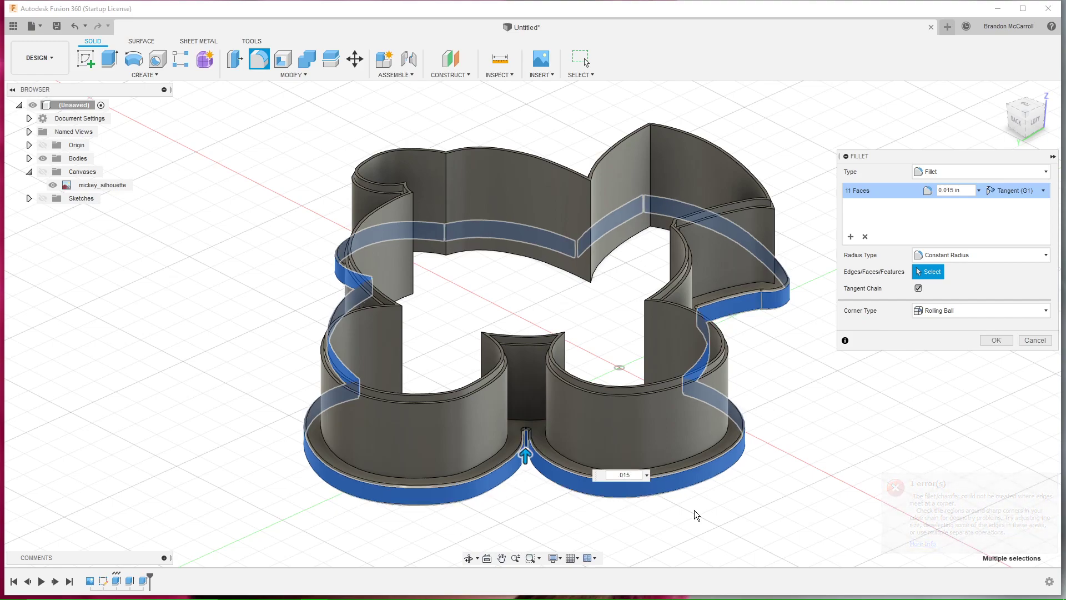
{"action": "scroll", "coordinate": [585, 499], "scroll_direction": "up", "scroll_amount": 3}
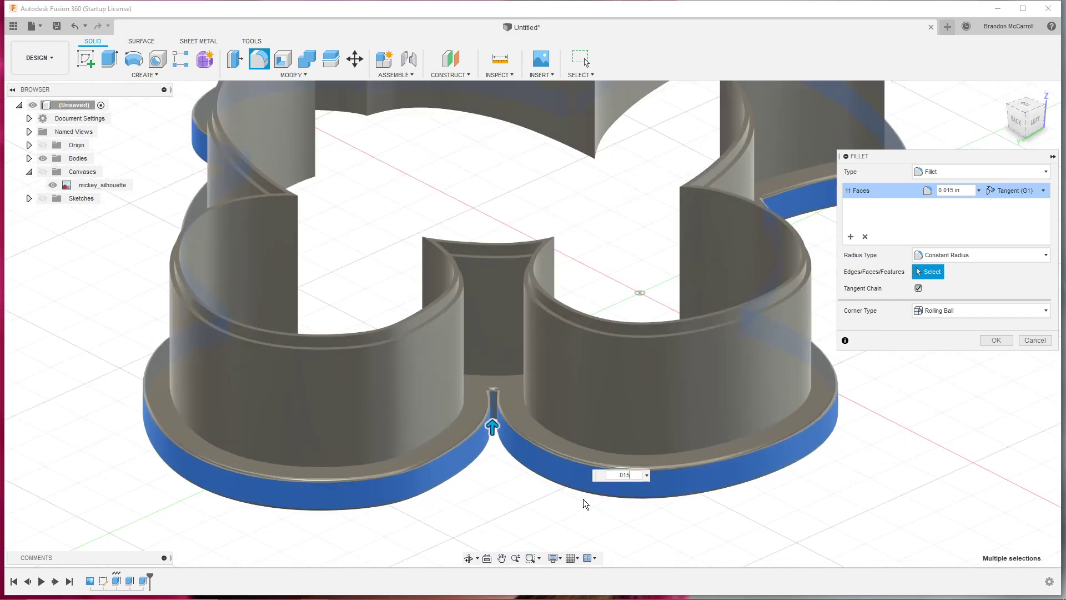
{"action": "scroll", "coordinate": [583, 498], "scroll_direction": "up", "scroll_amount": 5}
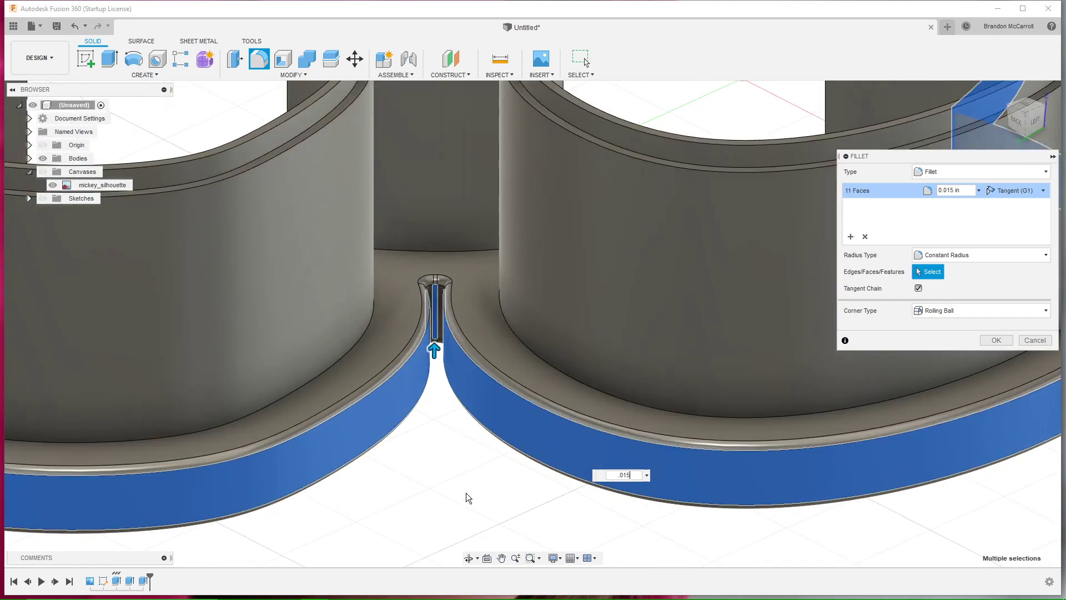
{"action": "key", "text": "Return"}
- Start another fillet and select the first edges where the outer cutter wall meets the top of the base rim
{"action": "middle_click_drag", "start_coordinate": [403, 513], "coordinate": [438, 506], "text": "shift"}
{"action": "scroll", "coordinate": [438, 506], "scroll_direction": "up", "scroll_amount": 2}
{"action": "scroll", "coordinate": [442, 508], "scroll_direction": "down", "scroll_amount": 5}
{"action": "middle_click_drag", "start_coordinate": [108, 463], "coordinate": [566, 538]}
{"action": "middle_click_drag", "start_coordinate": [222, 436], "coordinate": [335, 466], "text": "shift"}
{"action": "scroll", "coordinate": [337, 467], "scroll_direction": "up", "scroll_amount": 1}
{"action": "scroll", "coordinate": [339, 468], "scroll_direction": "down", "scroll_amount": 3}
{"action": "middle_click_drag", "start_coordinate": [397, 488], "coordinate": [351, 394]}
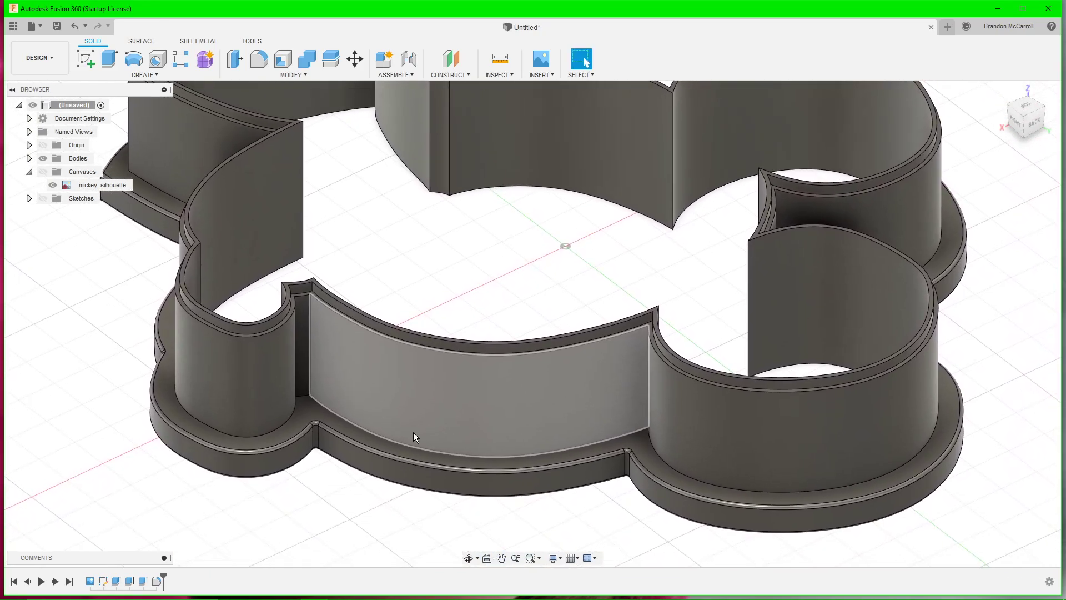
{"action": "key", "text": "f"}
{"action": "left_click", "coordinate": [494, 454]}
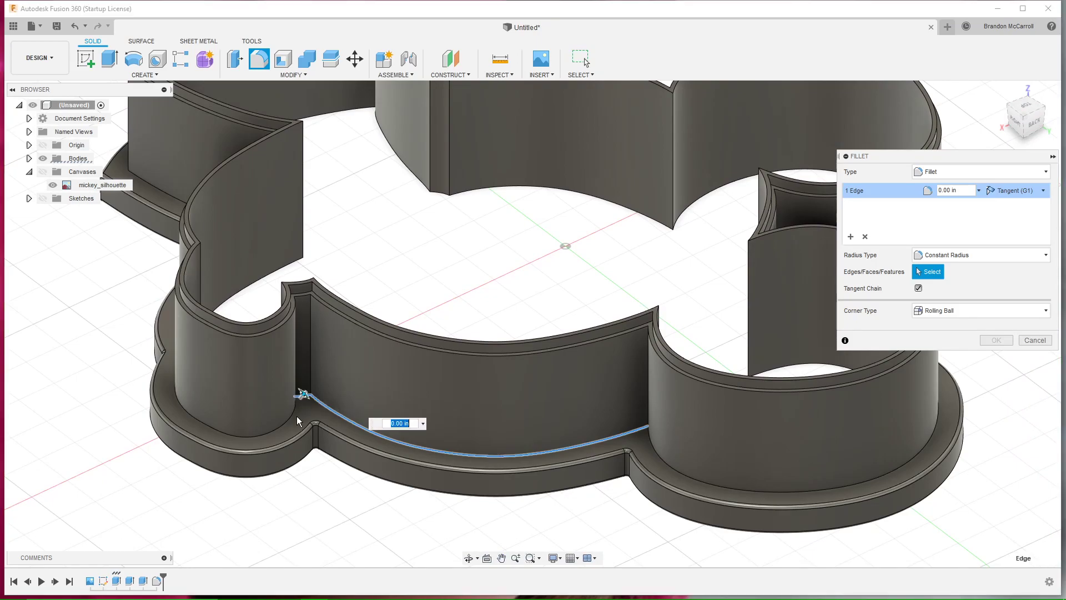
{"action": "left_click", "coordinate": [282, 422]}
{"action": "left_click", "coordinate": [672, 464]}
{"action": "left_click", "coordinate": [170, 194]}
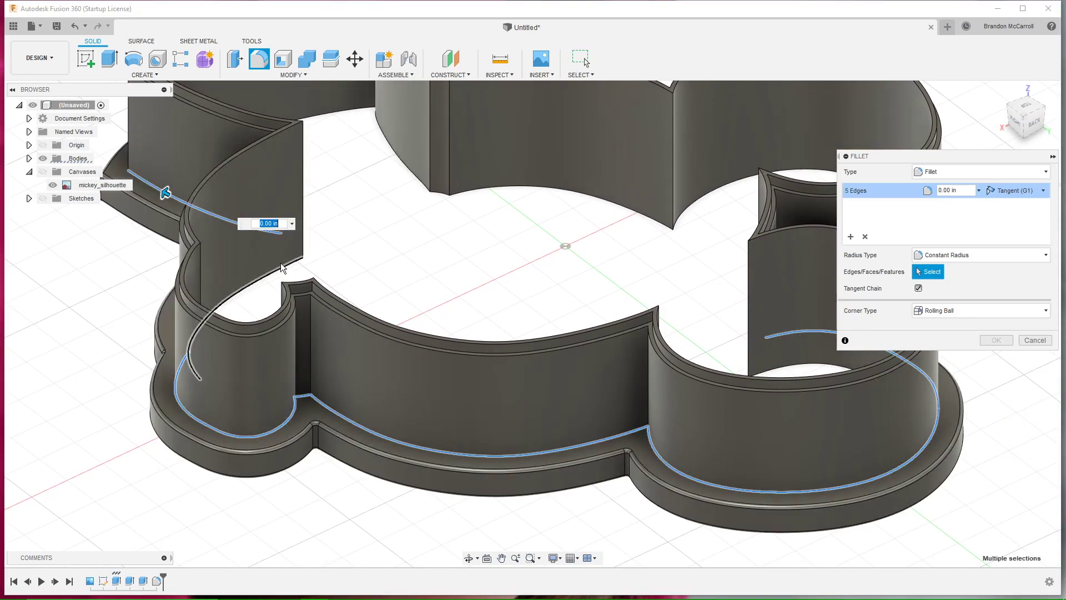
- Add the remaining edges where the outer cutter wall meets the base rim to the fillet selection, all around the silhouette
{"action": "middle_click_drag", "start_coordinate": [212, 321], "coordinate": [162, 341], "text": "shift"}
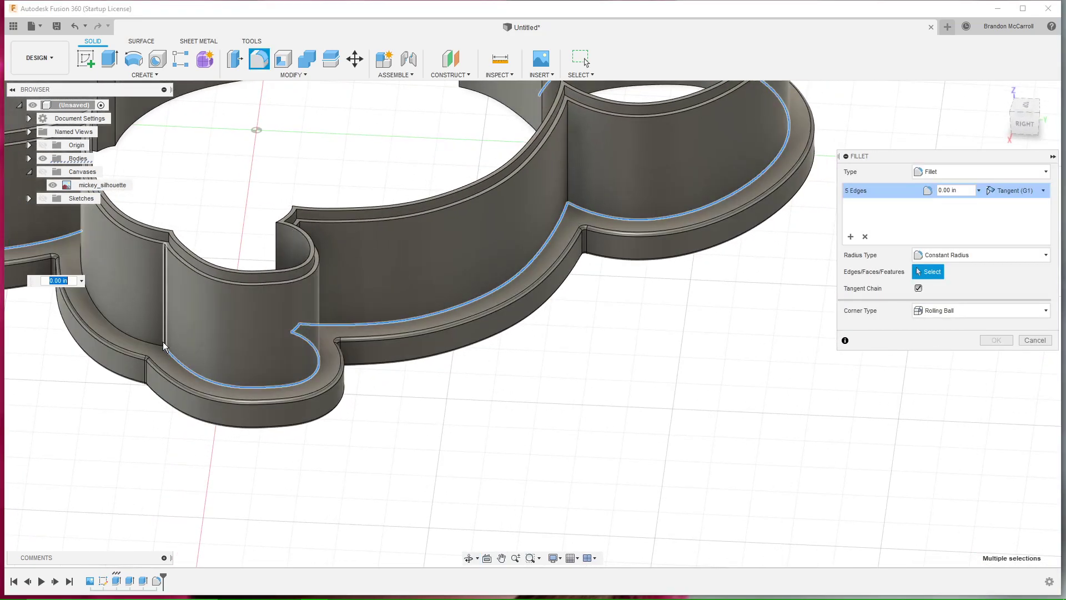
{"action": "left_click", "coordinate": [157, 343]}
{"action": "middle_click_drag", "start_coordinate": [564, 381], "coordinate": [391, 338]}
{"action": "left_click", "coordinate": [777, 303]}
{"action": "middle_click_drag", "start_coordinate": [911, 468], "coordinate": [621, 459]}
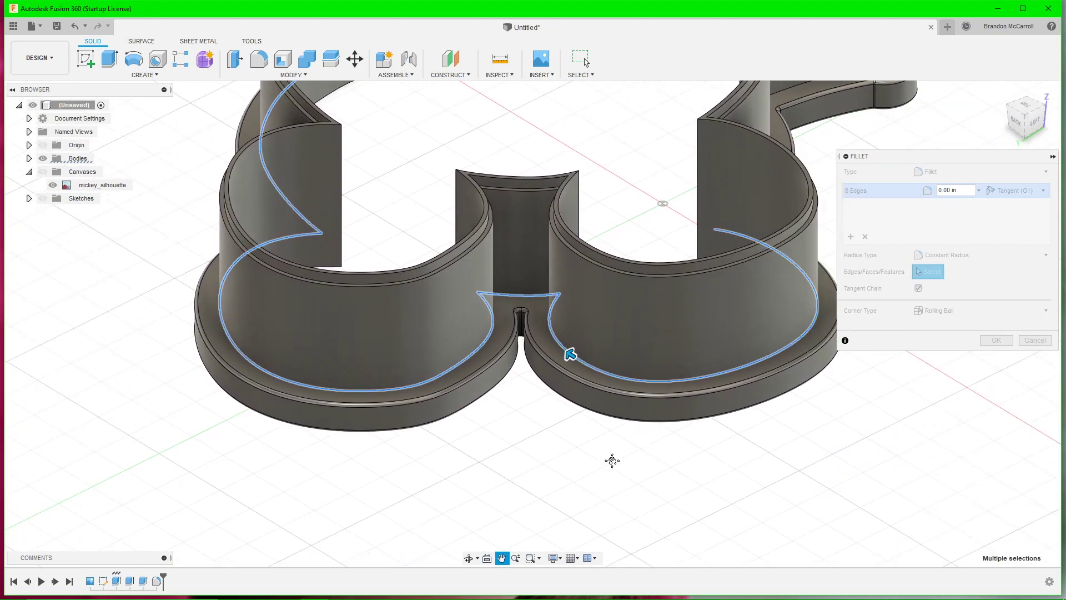
{"action": "middle_click_drag", "start_coordinate": [750, 421], "coordinate": [568, 462], "text": "shift"}
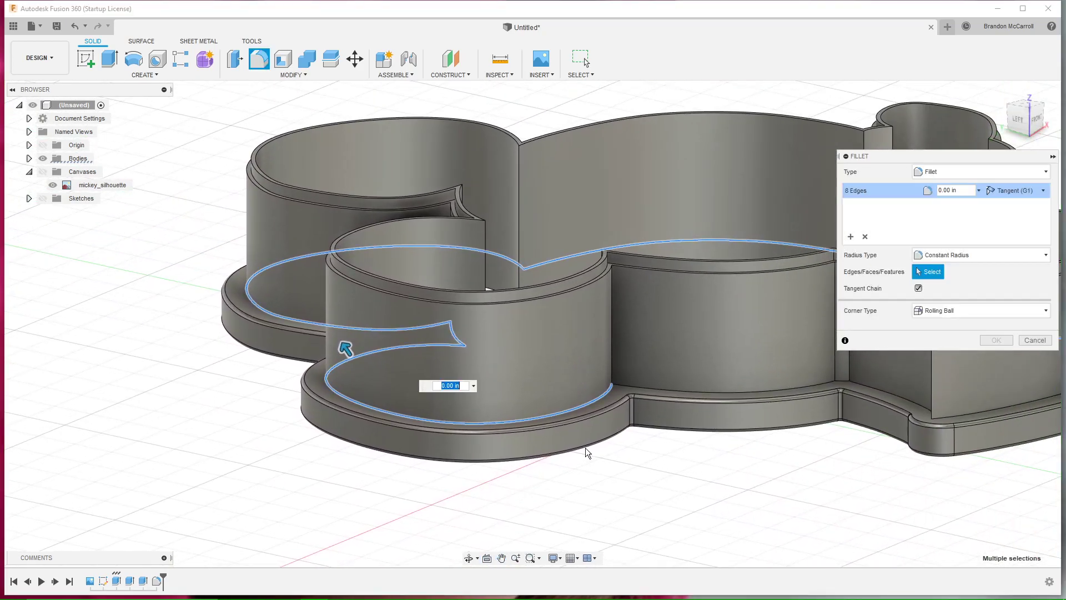
{"action": "left_click", "coordinate": [690, 389]}
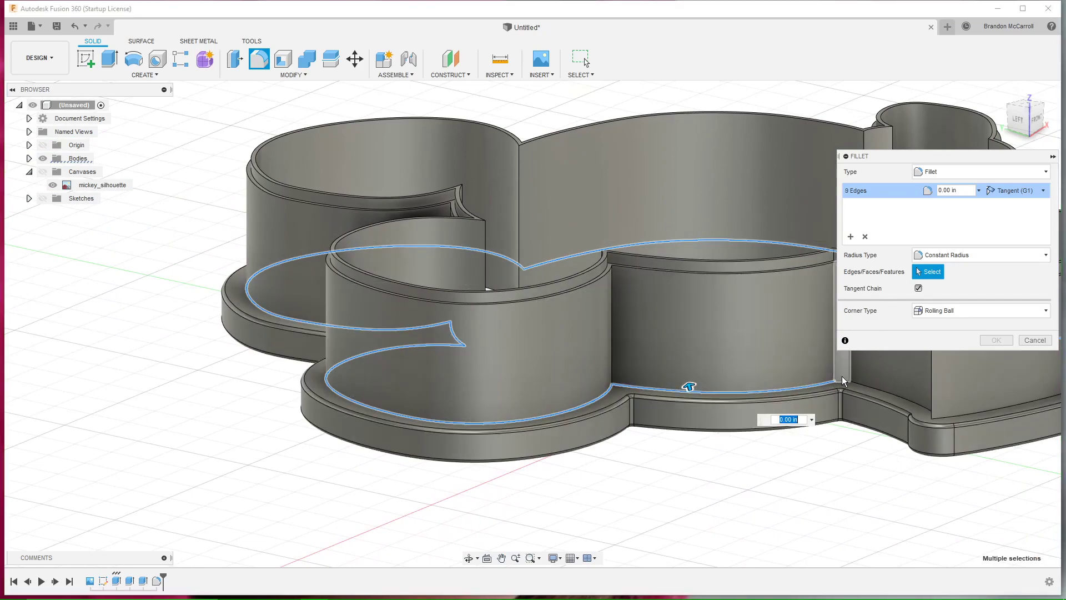
{"action": "left_click", "coordinate": [843, 379]}
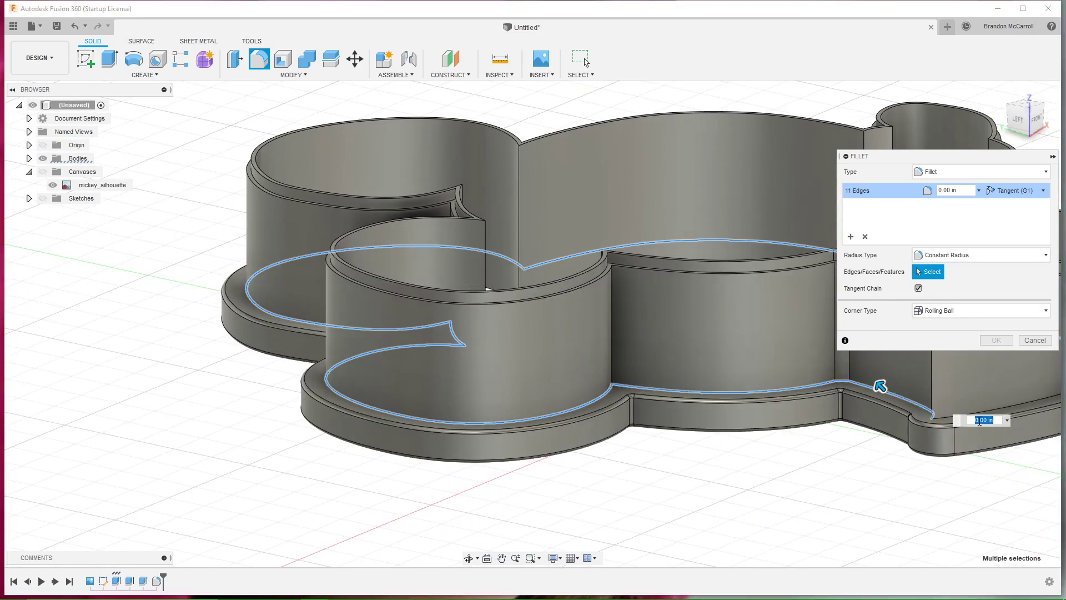
{"action": "middle_click_drag", "start_coordinate": [999, 409], "coordinate": [633, 471]}
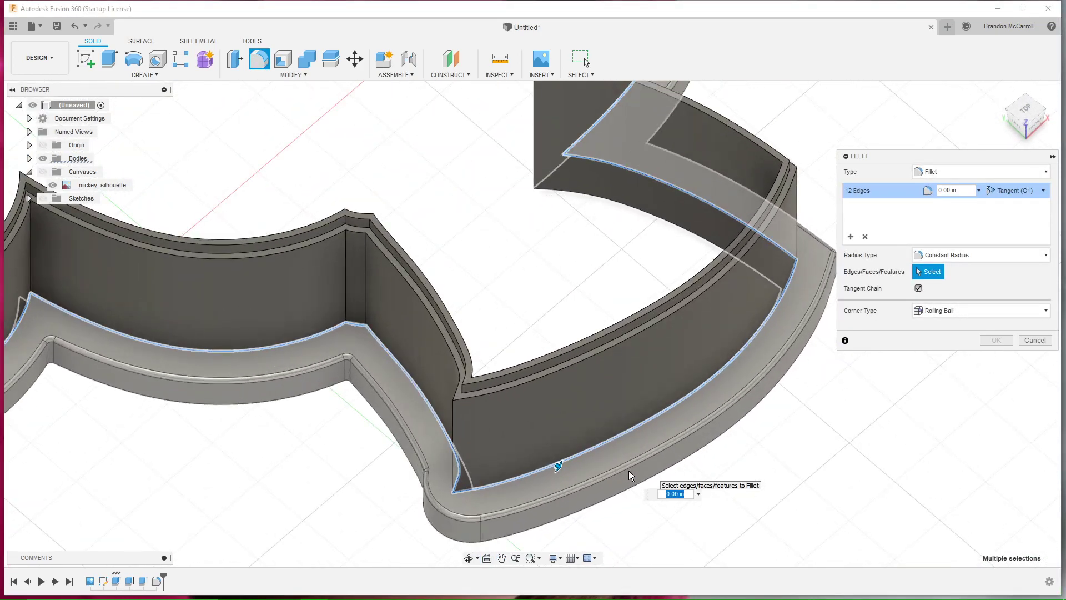
- Try to fillet the selected wall-to-rim edges by adjusting the radius in the model, and cancel the command
{"action": "scroll", "coordinate": [630, 470], "scroll_direction": "down", "scroll_amount": 3}
{"action": "left_click_drag", "start_coordinate": [575, 468], "coordinate": [525, 486]}
{"action": "scroll", "coordinate": [531, 484], "scroll_direction": "down", "scroll_amount": 2}
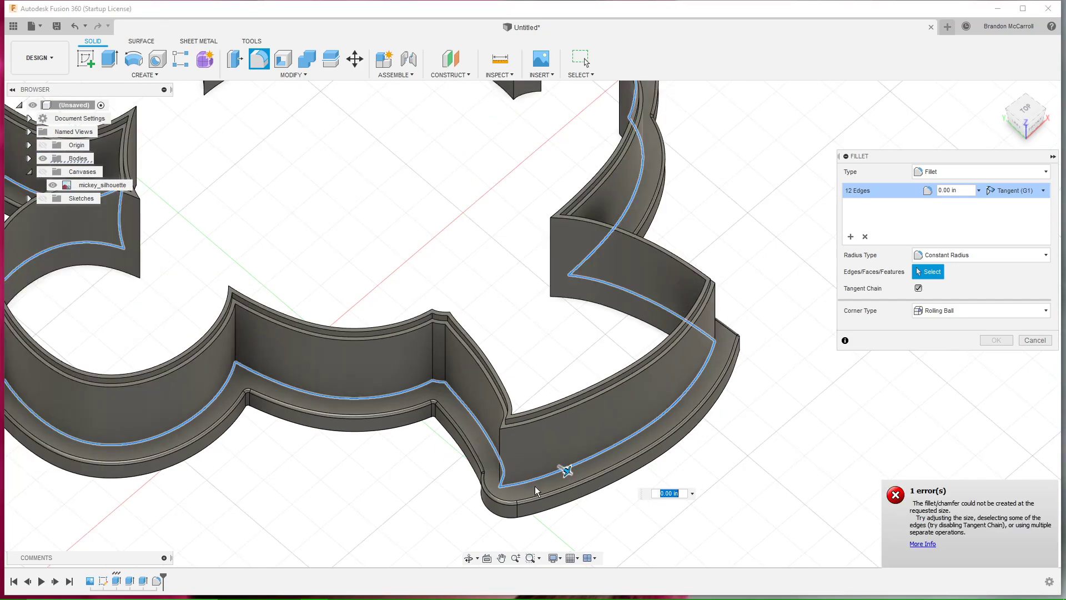
{"action": "left_click", "coordinate": [1035, 340]}
- Examine the cutter's walls and base rim up close, and the complete silhouette from above
{"action": "middle_click_drag", "start_coordinate": [281, 455], "coordinate": [294, 452], "text": "shift"}
{"action": "scroll", "coordinate": [386, 450], "scroll_direction": "up", "scroll_amount": 2}
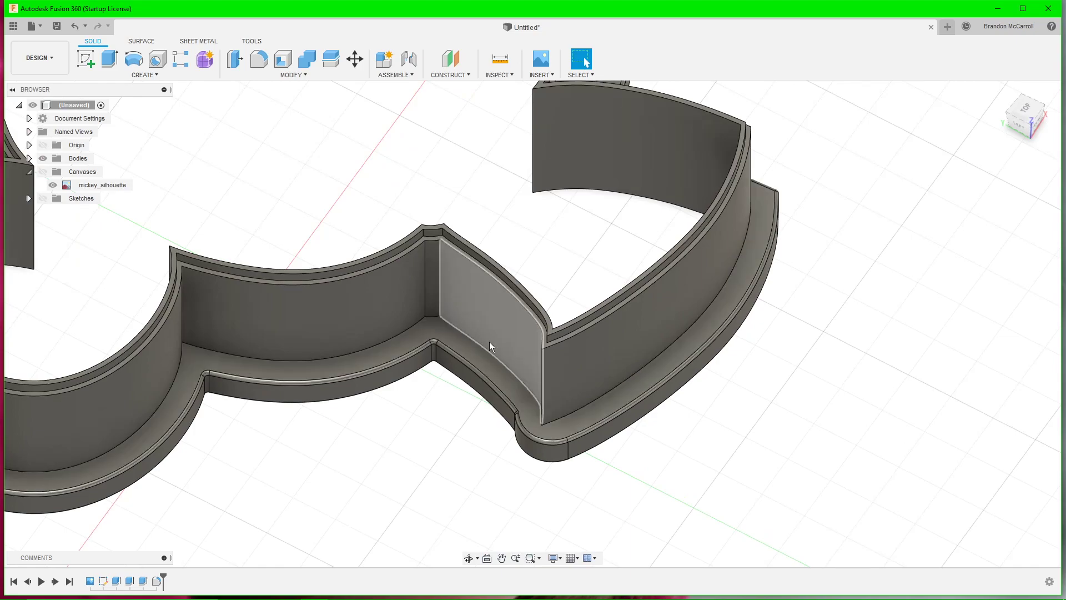
{"action": "scroll", "coordinate": [327, 447], "scroll_direction": "down", "scroll_amount": 3}
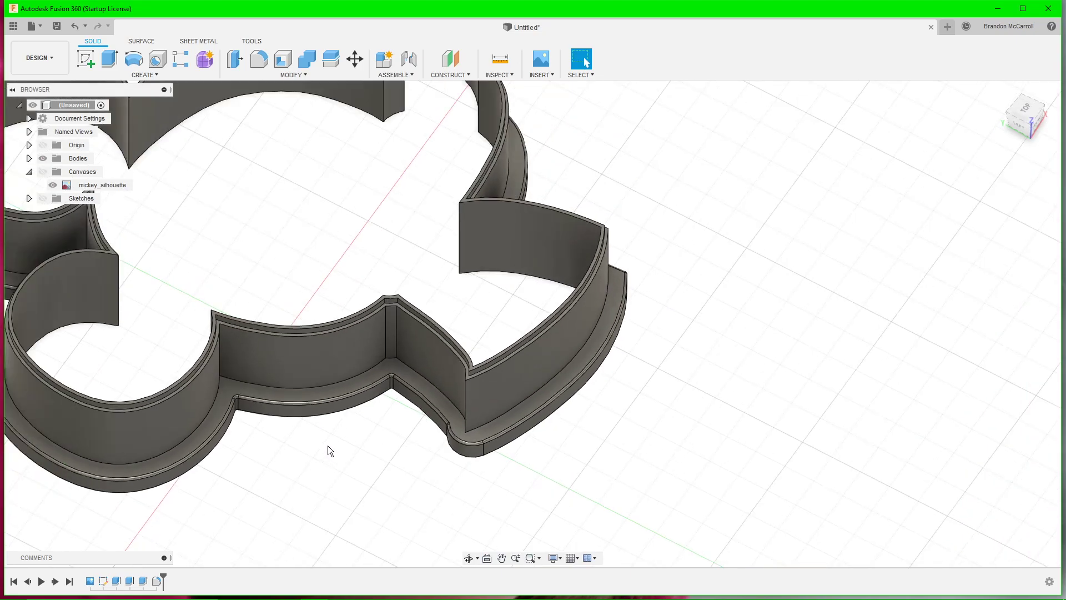
{"action": "middle_click_drag", "start_coordinate": [364, 289], "coordinate": [440, 341], "text": "shift"}
{"action": "middle_click_drag", "start_coordinate": [444, 271], "coordinate": [454, 305], "text": "shift"}
{"action": "scroll", "coordinate": [455, 311], "scroll_direction": "up", "scroll_amount": 2}
{"action": "scroll", "coordinate": [459, 311], "scroll_direction": "down", "scroll_amount": 5}
{"action": "middle_click_drag", "start_coordinate": [450, 247], "coordinate": [494, 330], "text": "shift"}
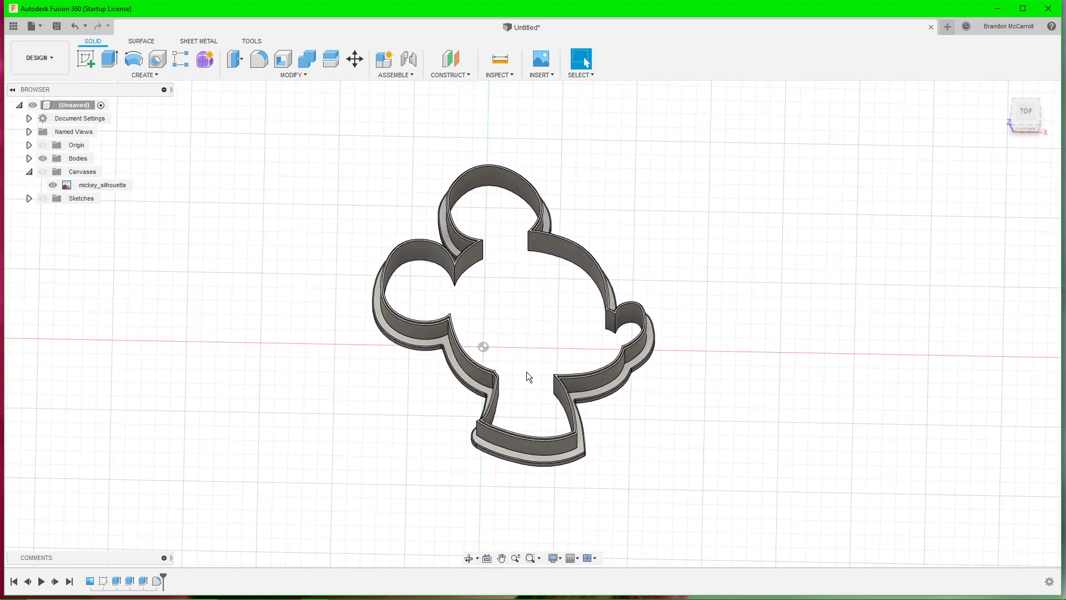
{"action": "mouse_move", "coordinate": [417, 418]}
{"action": "middle_mouse_down"}
{"action": "mouse_move", "coordinate": [411, 429]}
{"action": "mouse_move", "coordinate": [428, 428]}
{"action": "middle_mouse_up"}
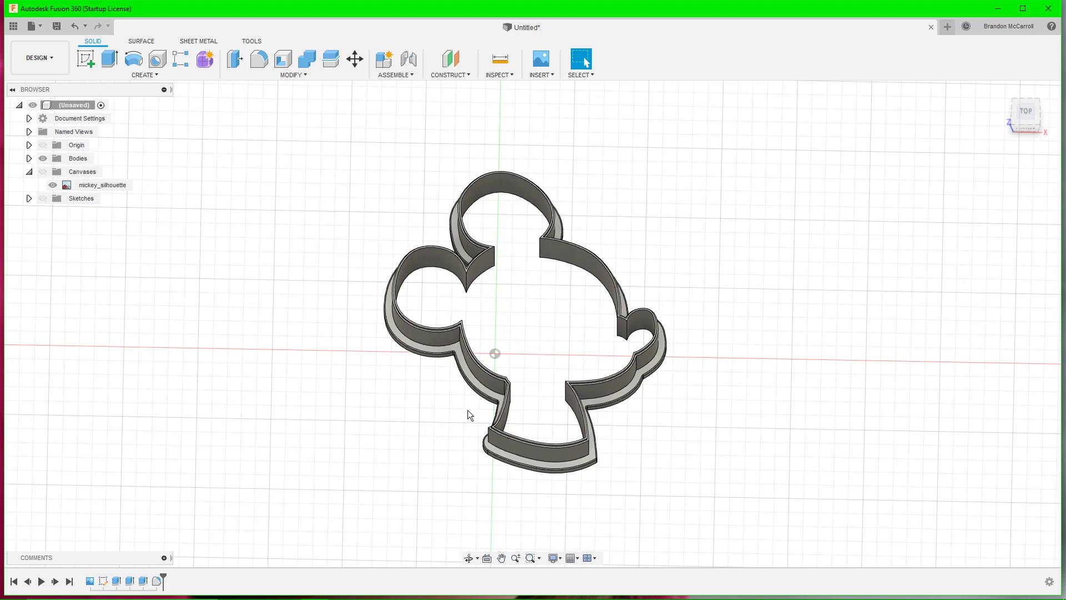
- Save the design as mickey_cutter in the account owner's First Project
{"action": "left_click", "coordinate": [57, 26]}
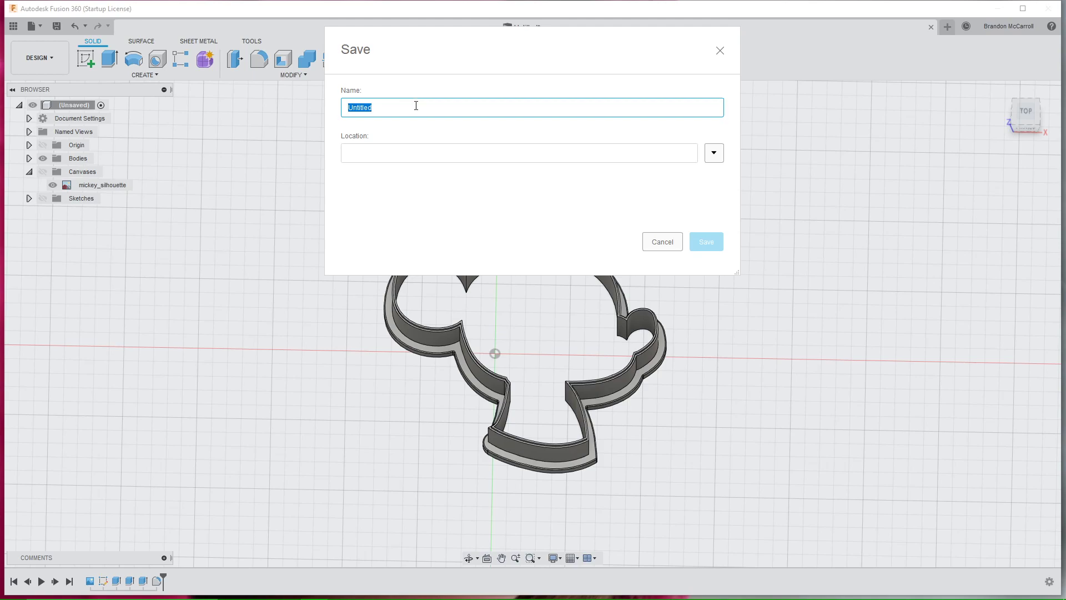
{"action": "type", "text": "mickey_cutter"}
{"action": "left_click", "coordinate": [714, 153]}
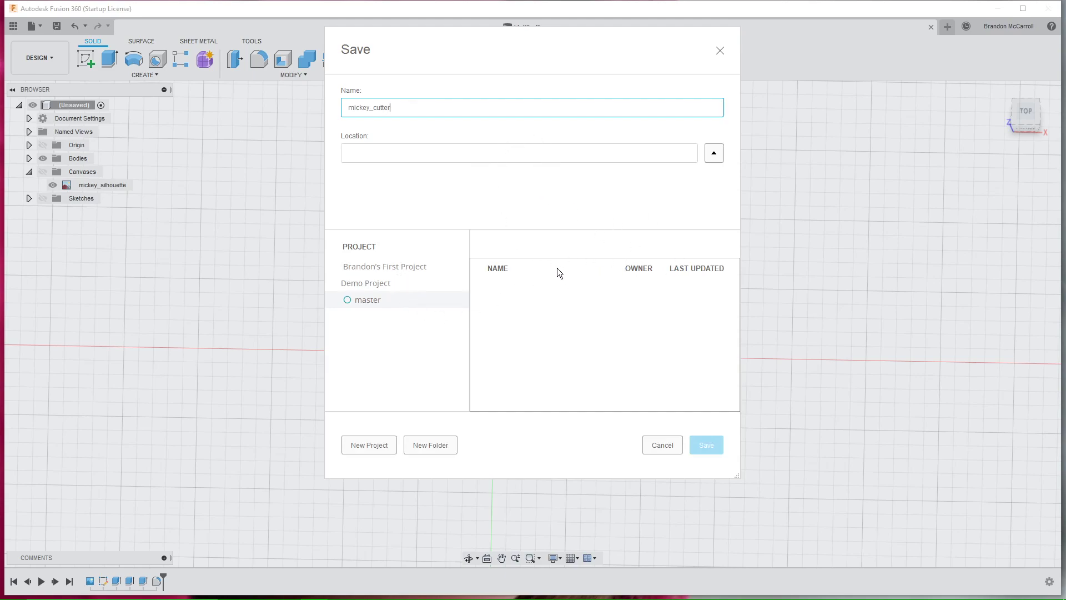
{"action": "left_click", "coordinate": [433, 267]}
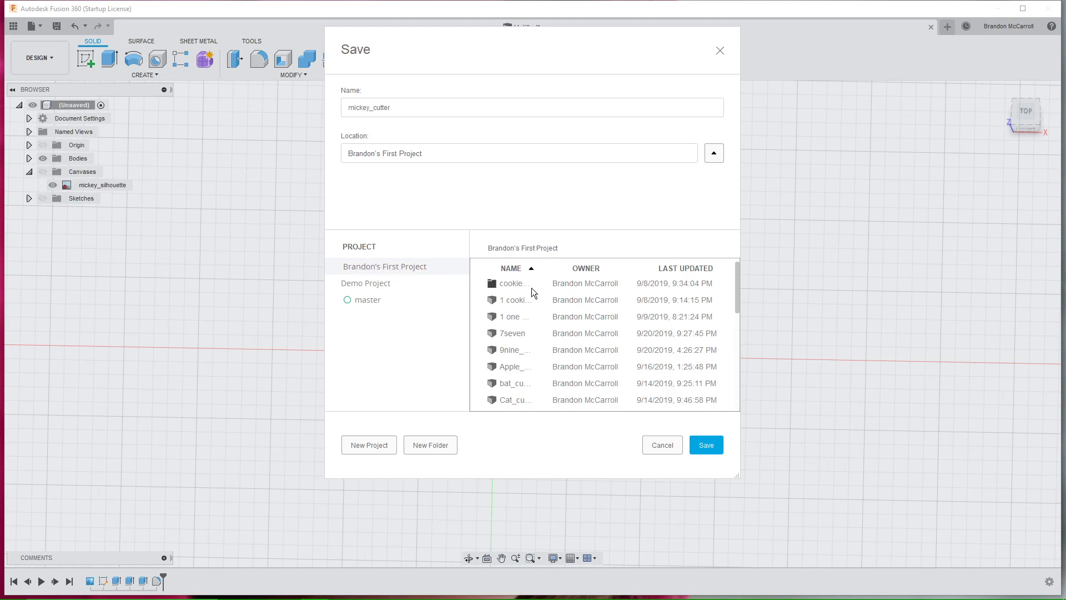
{"action": "left_click", "coordinate": [713, 445]}
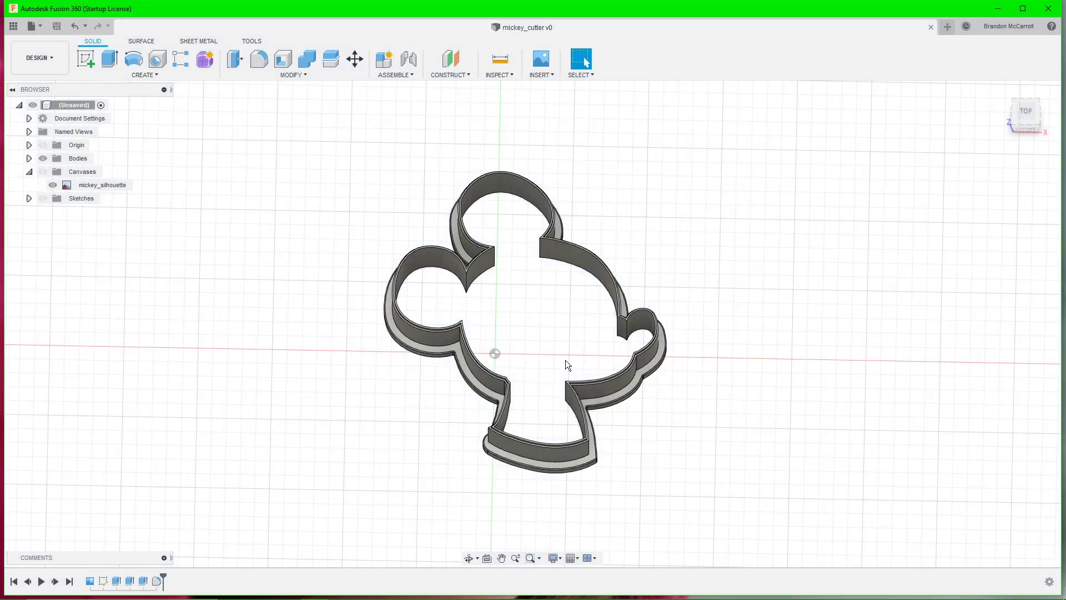
- Export the design as an STL file named mickey_cutter v1 to the cookie cutters folder in 3D Objects
{"action": "left_click", "coordinate": [42, 25]}
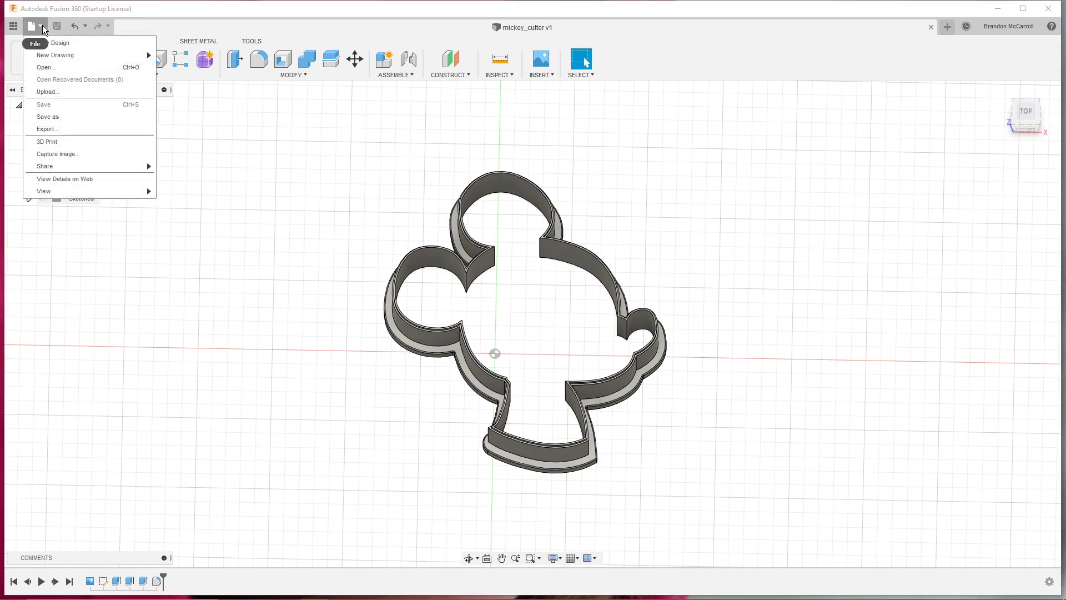
{"action": "left_click", "coordinate": [79, 126]}
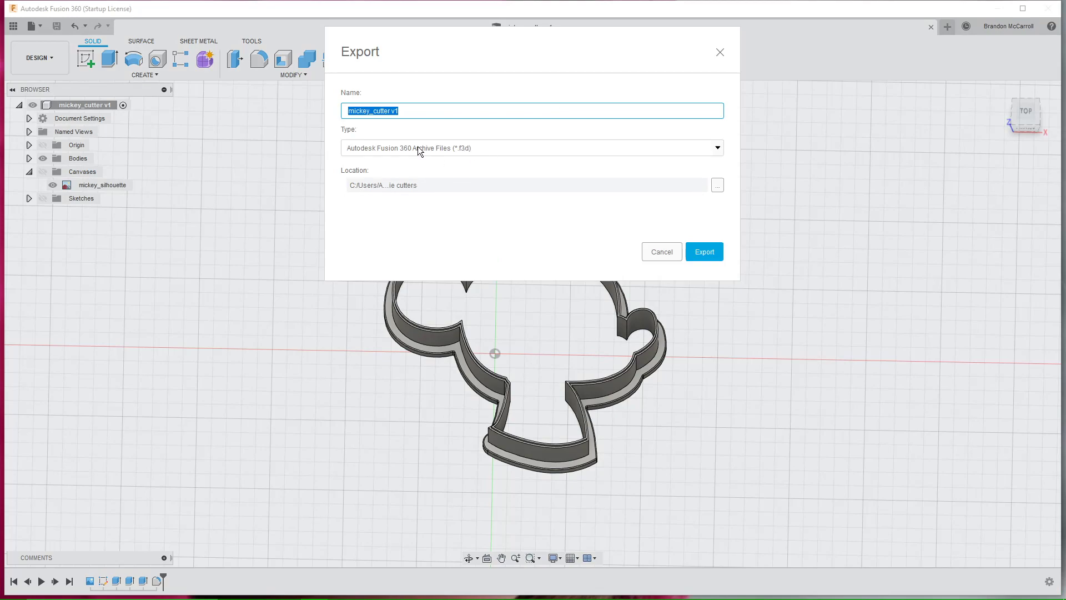
{"action": "left_click", "coordinate": [385, 151]}
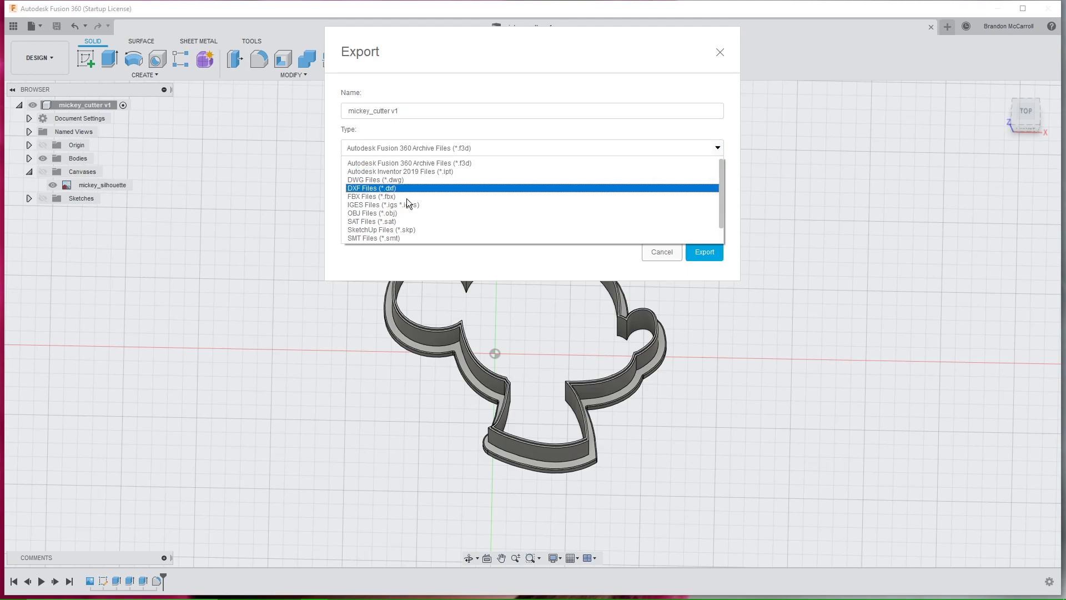
{"action": "scroll", "coordinate": [414, 241], "scroll_direction": "down", "scroll_amount": 1}
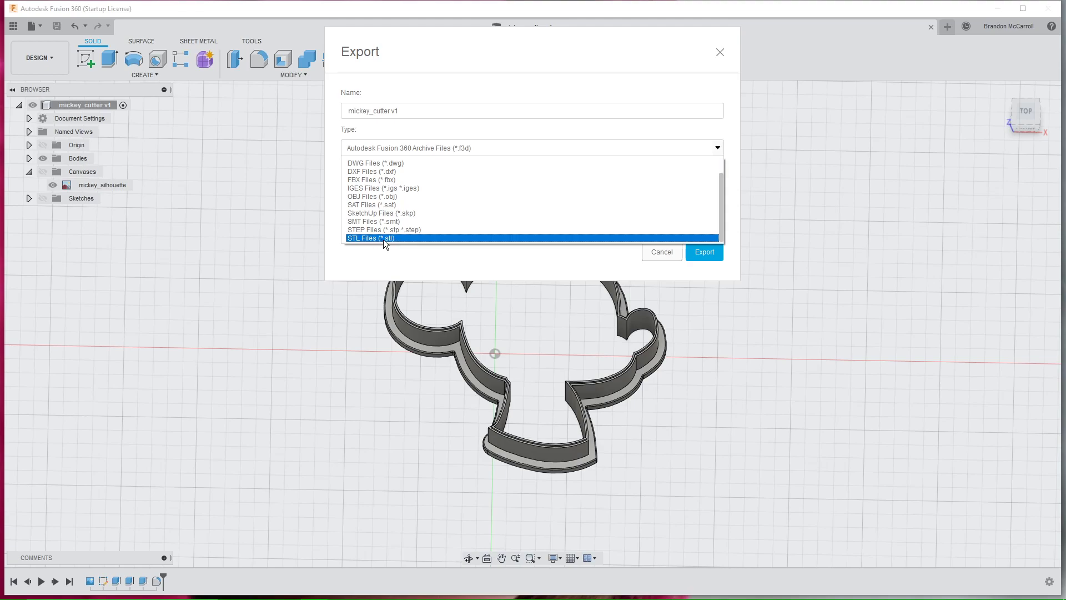
{"action": "left_click", "coordinate": [390, 238]}
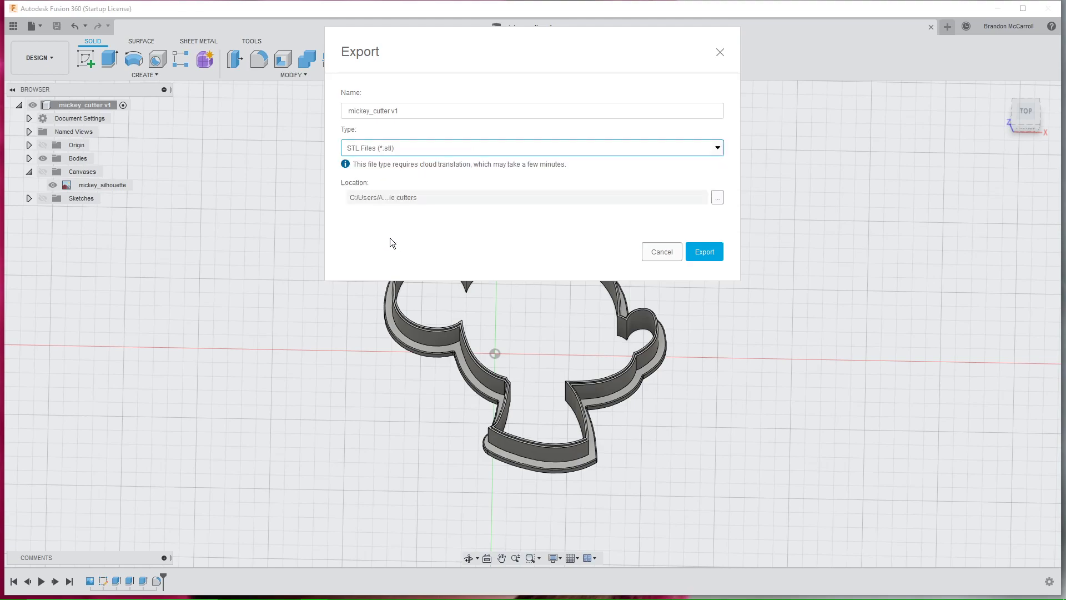
{"action": "left_click", "coordinate": [718, 197]}
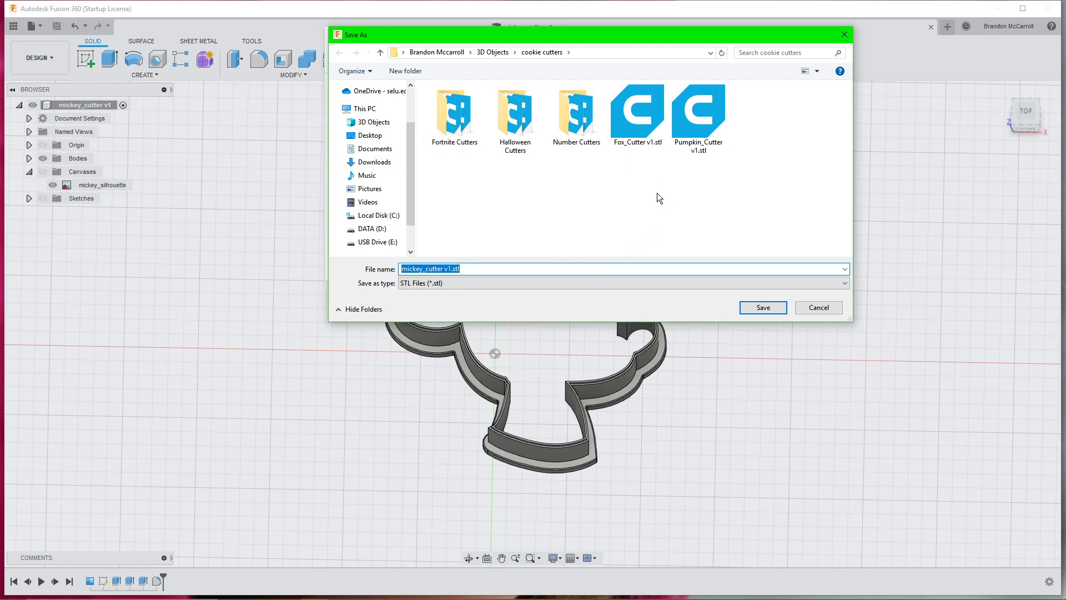
{"action": "left_click", "coordinate": [765, 308]}
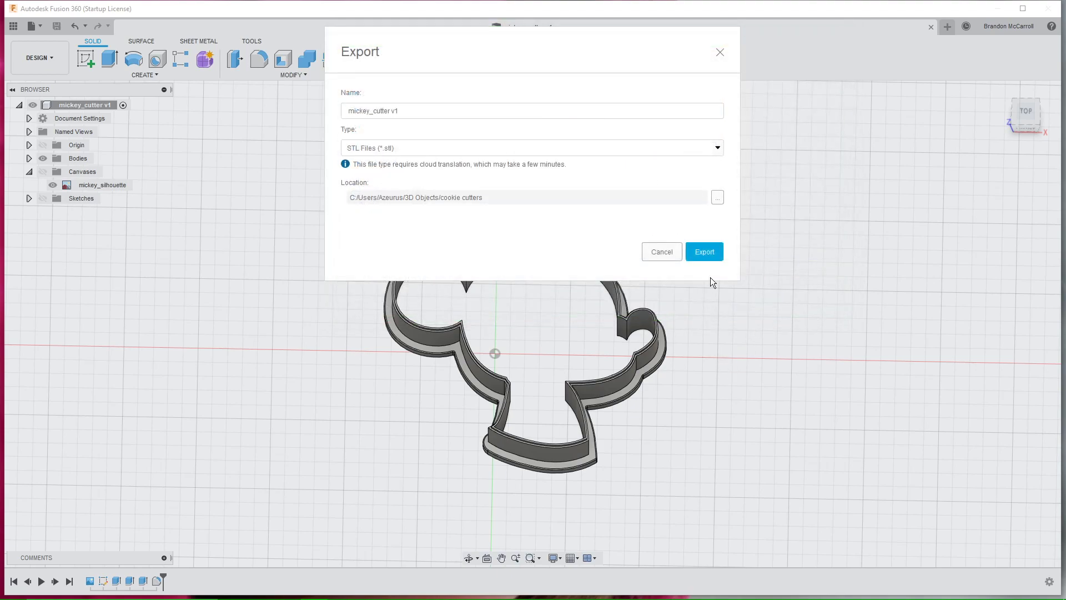
{"action": "left_click", "coordinate": [705, 253]}
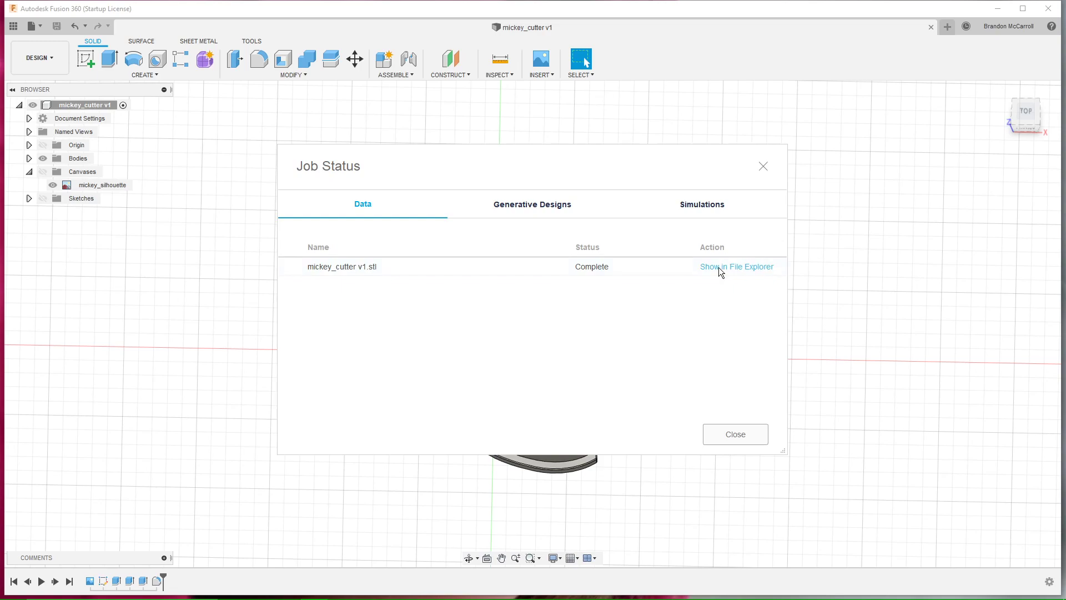
- Show the exported mickey_cutter v1.stl in File Explorer
{"action": "left_click", "coordinate": [754, 267]}
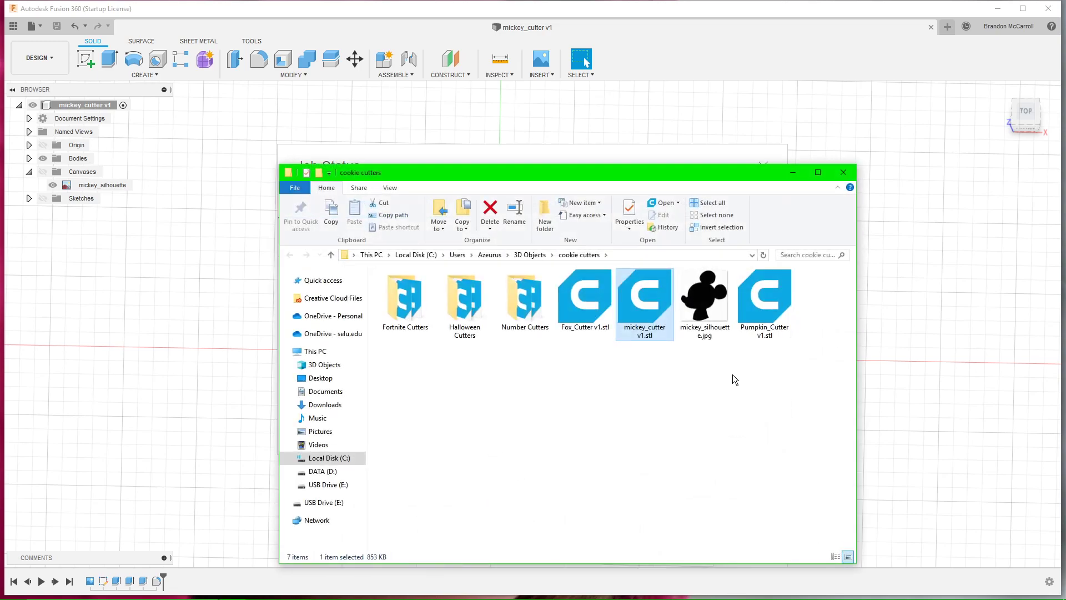
{"action": "left_click_drag", "start_coordinate": [636, 177], "coordinate": [615, 107]}
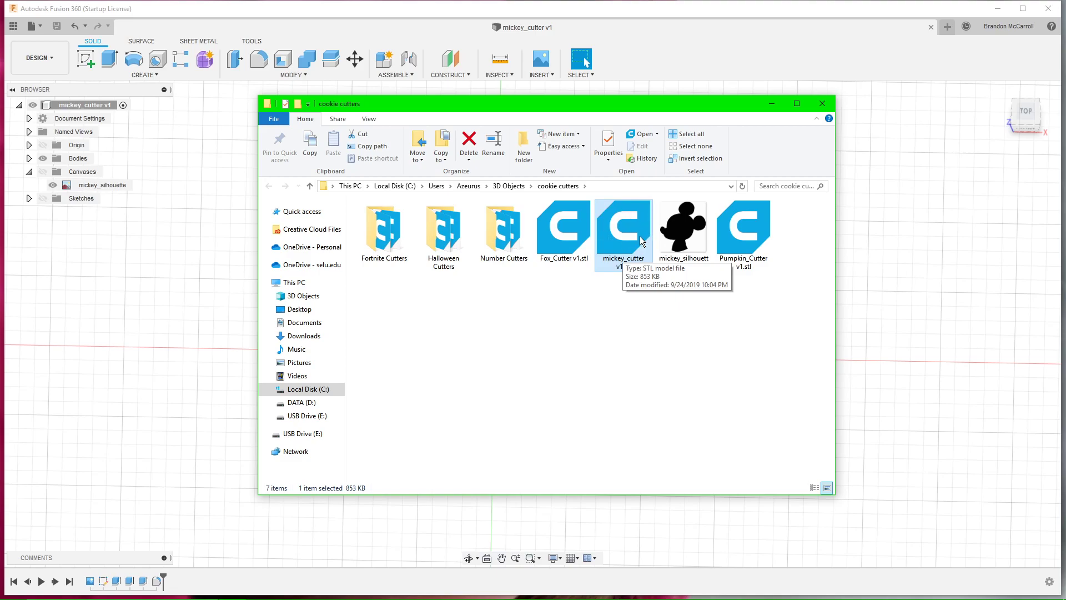
{"action": "left_click", "coordinate": [591, 352]}
{"action": "mouse_move", "coordinate": [293, 597]}
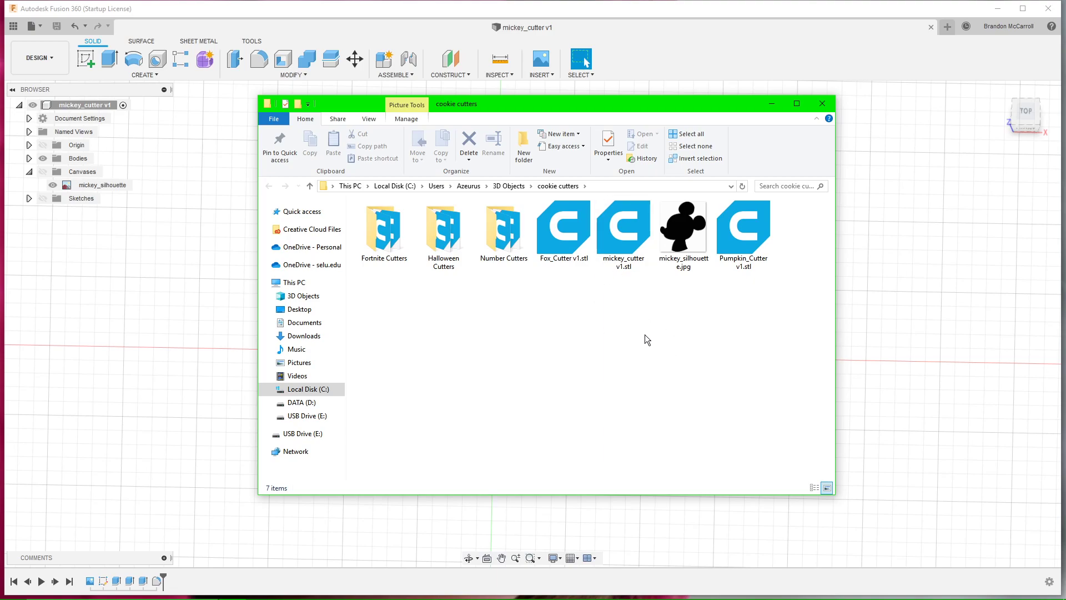
- Open mickey_cutter v1.stl in Ultimaker Cura and close the cookie cutters folder window
{"action": "left_click", "coordinate": [635, 238]}
{"action": "left_click", "coordinate": [649, 331]}
{"action": "left_click", "coordinate": [633, 222]}
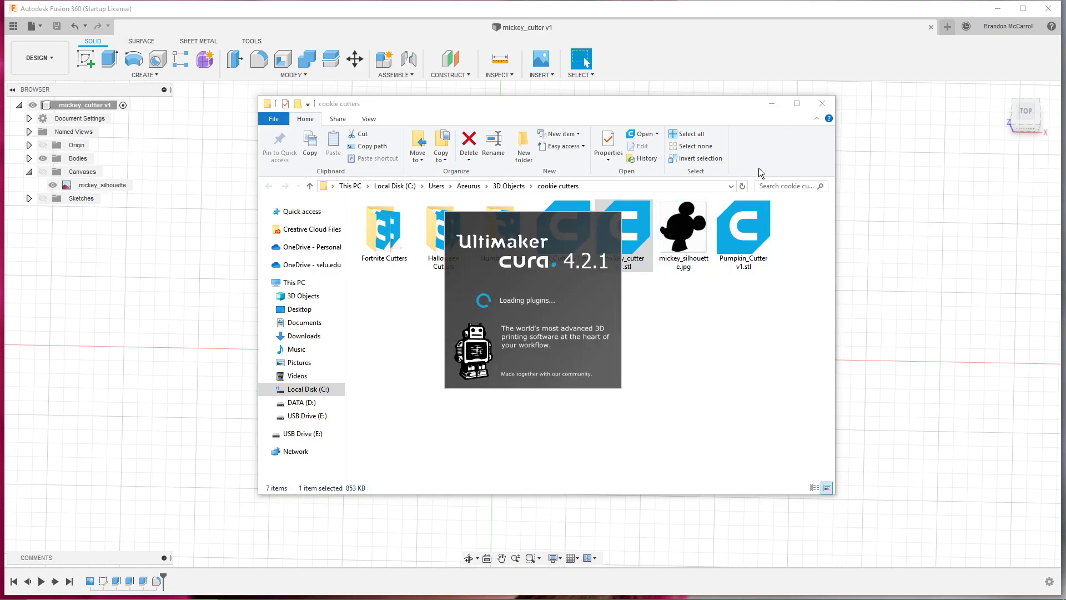
{"action": "left_click", "coordinate": [820, 107]}
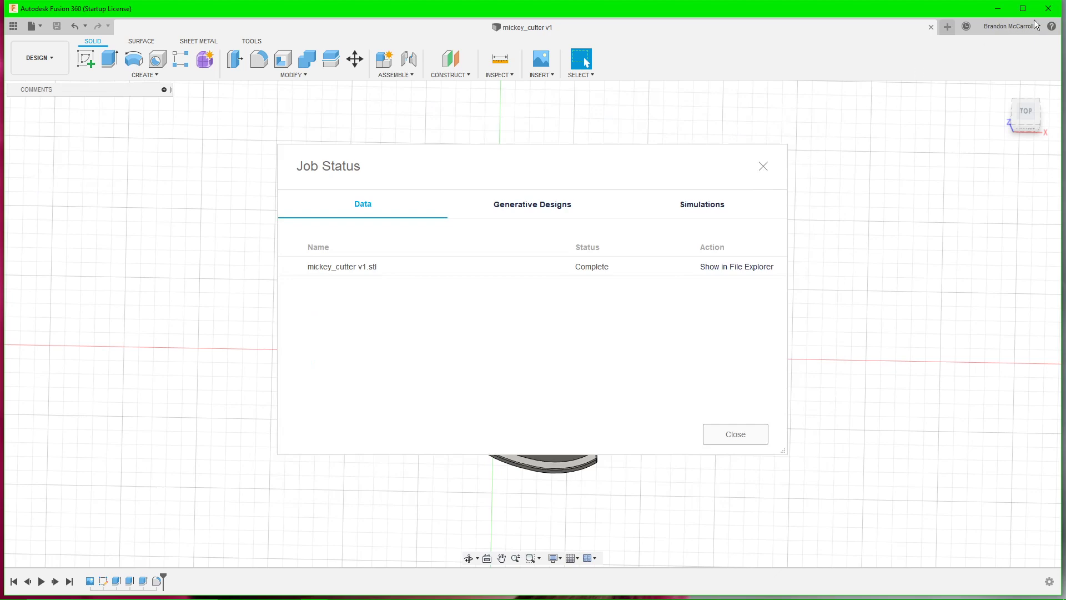
{"action": "mouse_move", "coordinate": [444, 598]}
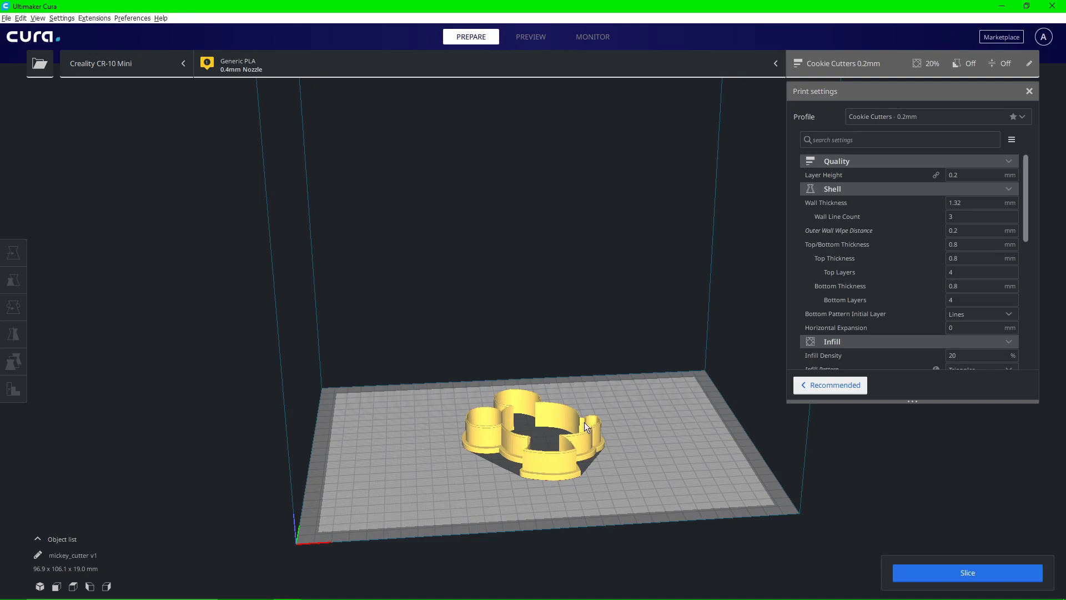
- Switch the print profile to Standard Quality - 0.2mm and keep the customized profile settings
{"action": "mouse_move", "coordinate": [566, 401]}
{"action": "right_mouse_down"}
{"action": "mouse_move", "coordinate": [567, 435]}
{"action": "mouse_move", "coordinate": [620, 422]}
{"action": "mouse_move", "coordinate": [546, 461]}
{"action": "mouse_move", "coordinate": [497, 451]}
{"action": "mouse_move", "coordinate": [467, 407]}
{"action": "mouse_move", "coordinate": [575, 406]}
{"action": "right_mouse_up"}
{"action": "left_click", "coordinate": [541, 408]}
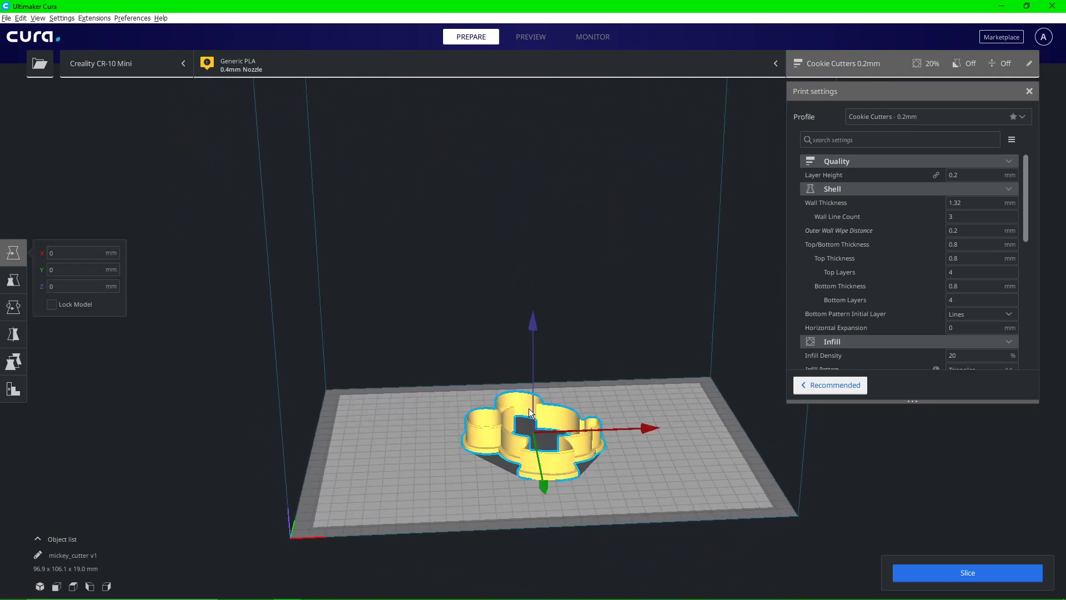
{"action": "left_click", "coordinate": [611, 394]}
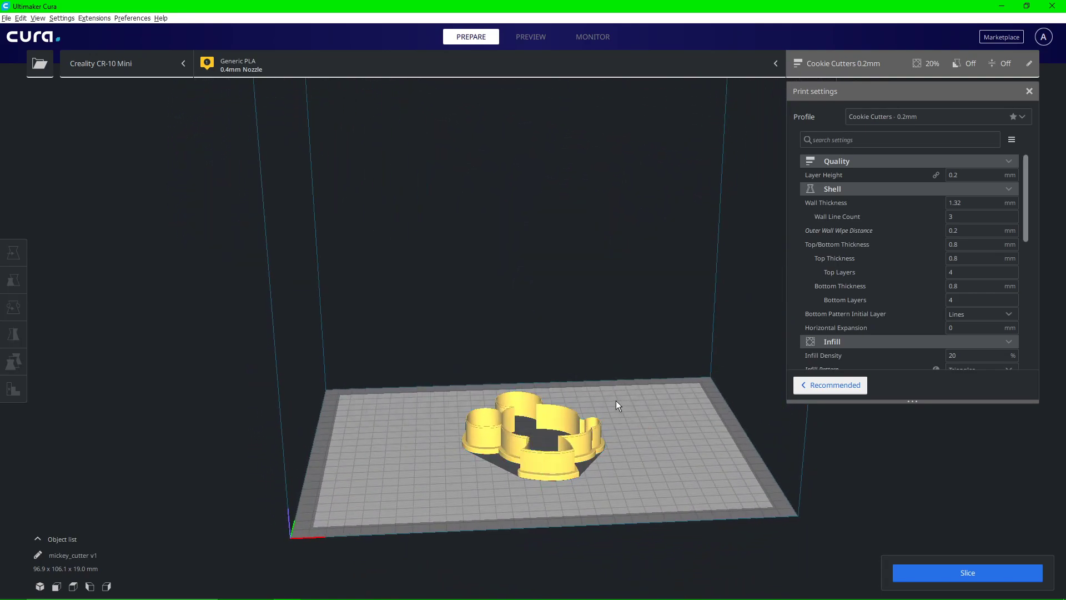
{"action": "right_click_drag", "start_coordinate": [636, 400], "coordinate": [613, 464]}
{"action": "scroll", "coordinate": [515, 392], "scroll_direction": "up", "scroll_amount": 3}
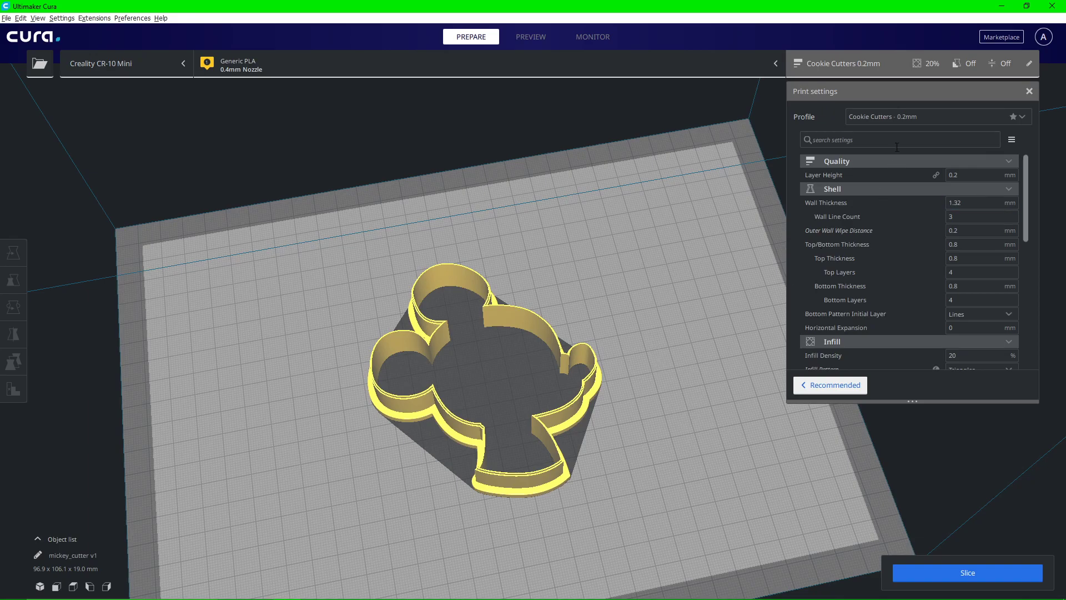
{"action": "left_click", "coordinate": [899, 118]}
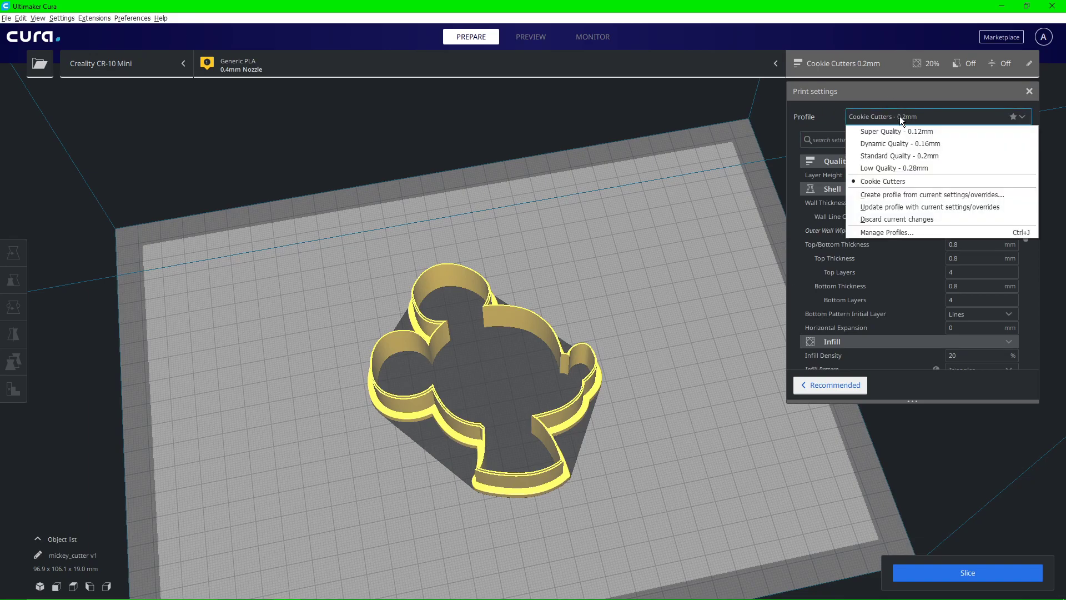
{"action": "left_click", "coordinate": [899, 156]}
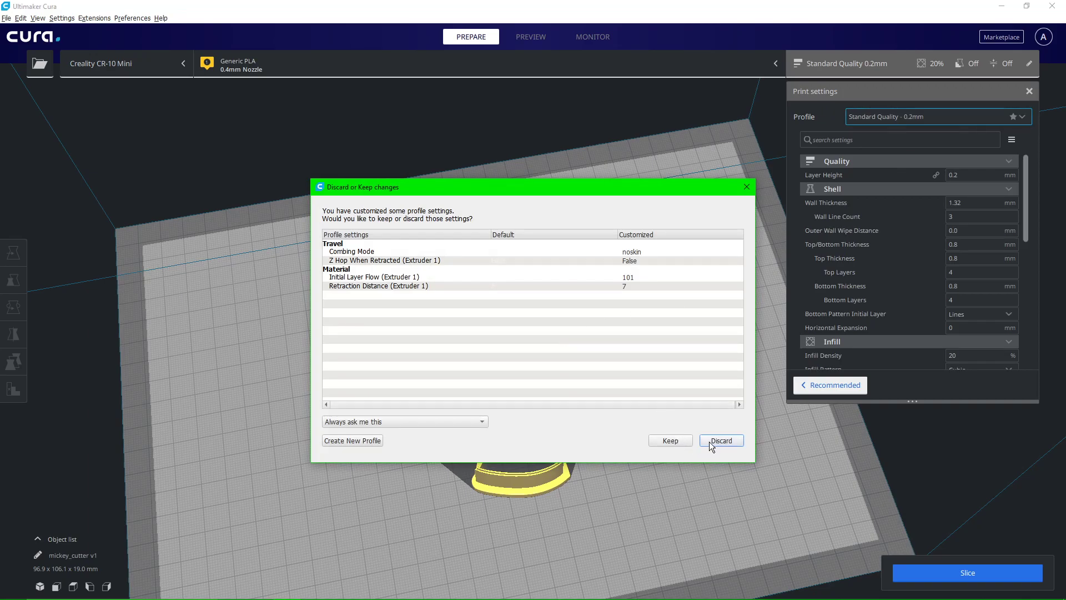
{"action": "left_click", "coordinate": [685, 442]}
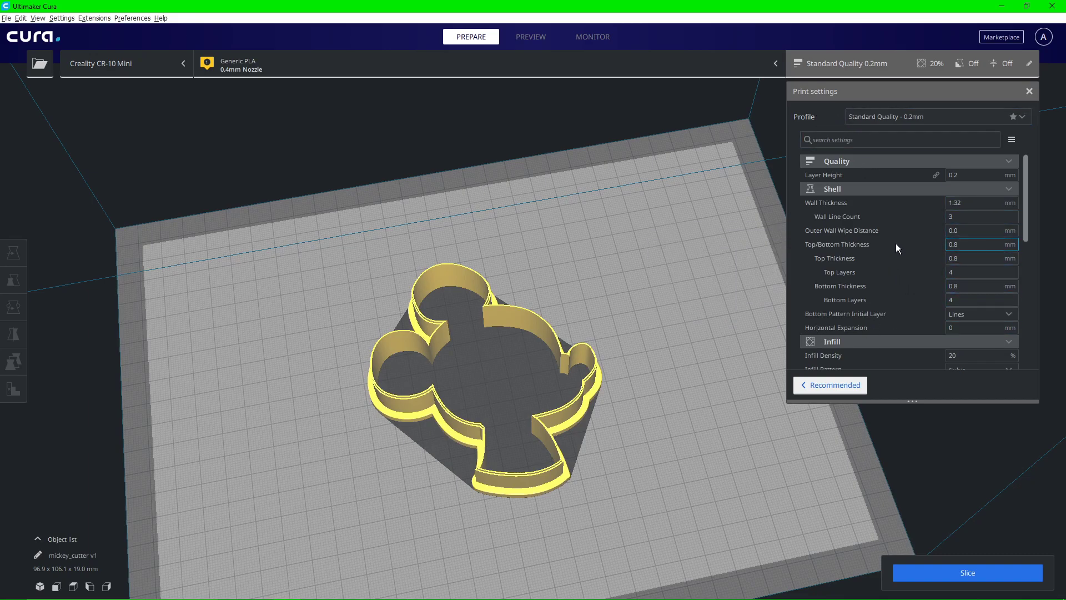
- Switch the print profile to Cookie Cutters - 0.2mm and keep the customized profile settings
{"action": "scroll", "coordinate": [895, 241], "scroll_direction": "down", "scroll_amount": 1}
{"action": "scroll", "coordinate": [897, 233], "scroll_direction": "up", "scroll_amount": 1}
{"action": "left_click", "coordinate": [885, 116]}
{"action": "left_click", "coordinate": [900, 185]}
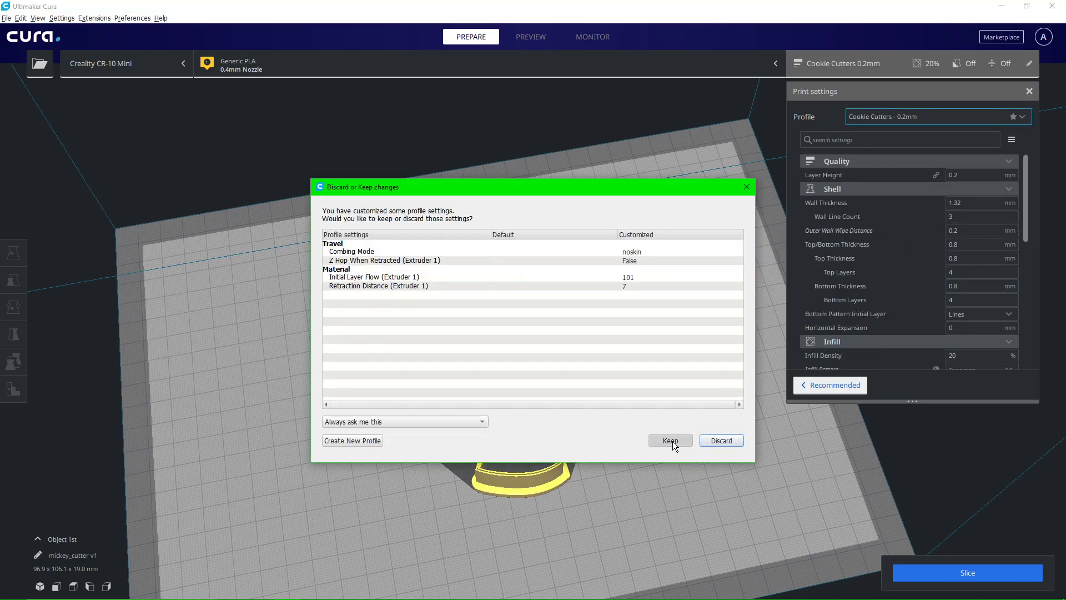
{"action": "left_click", "coordinate": [671, 440]}
- Review the profile's infill, material, speed and travel settings, and inspect which Travel settings are set to be visible
{"action": "scroll", "coordinate": [892, 272], "scroll_direction": "down", "scroll_amount": 2}
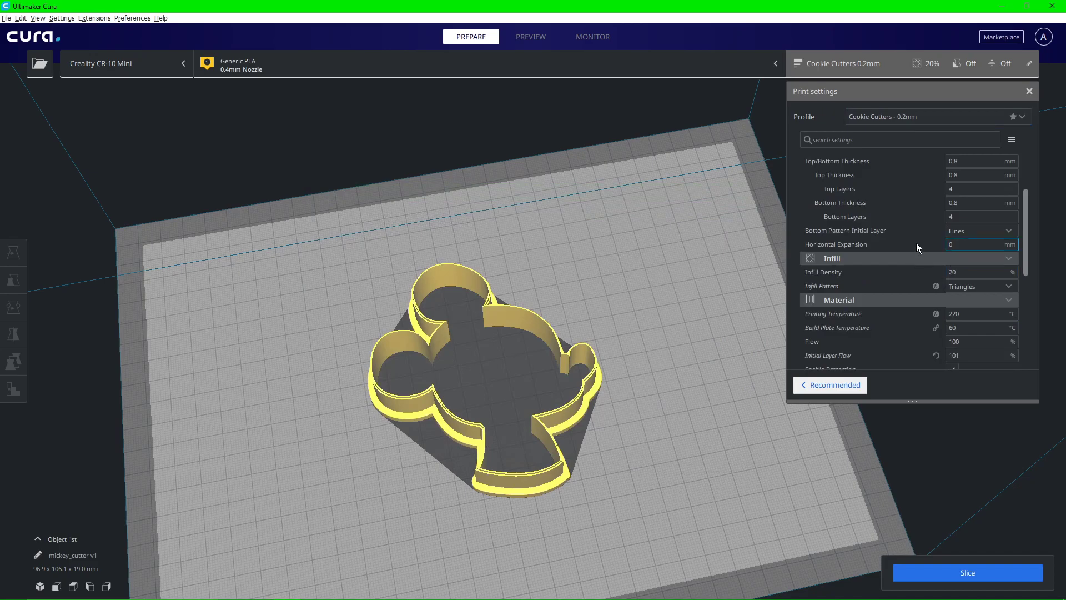
{"action": "scroll", "coordinate": [905, 256], "scroll_direction": "down", "scroll_amount": 1}
{"action": "scroll", "coordinate": [905, 258], "scroll_direction": "down", "scroll_amount": 3}
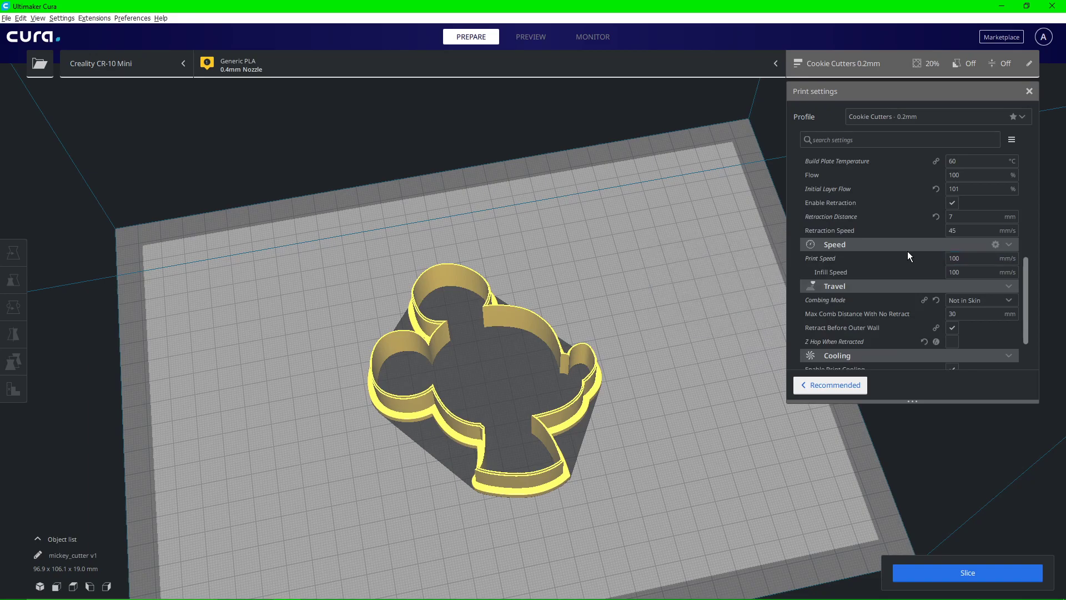
{"action": "scroll", "coordinate": [907, 251], "scroll_direction": "down", "scroll_amount": 1}
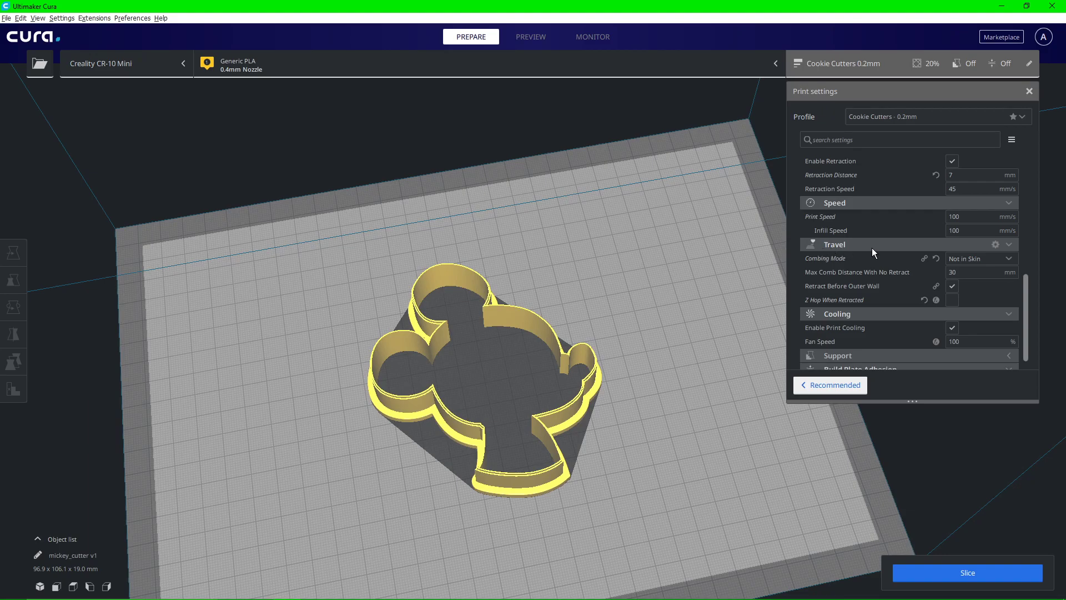
{"action": "left_click", "coordinate": [995, 244]}
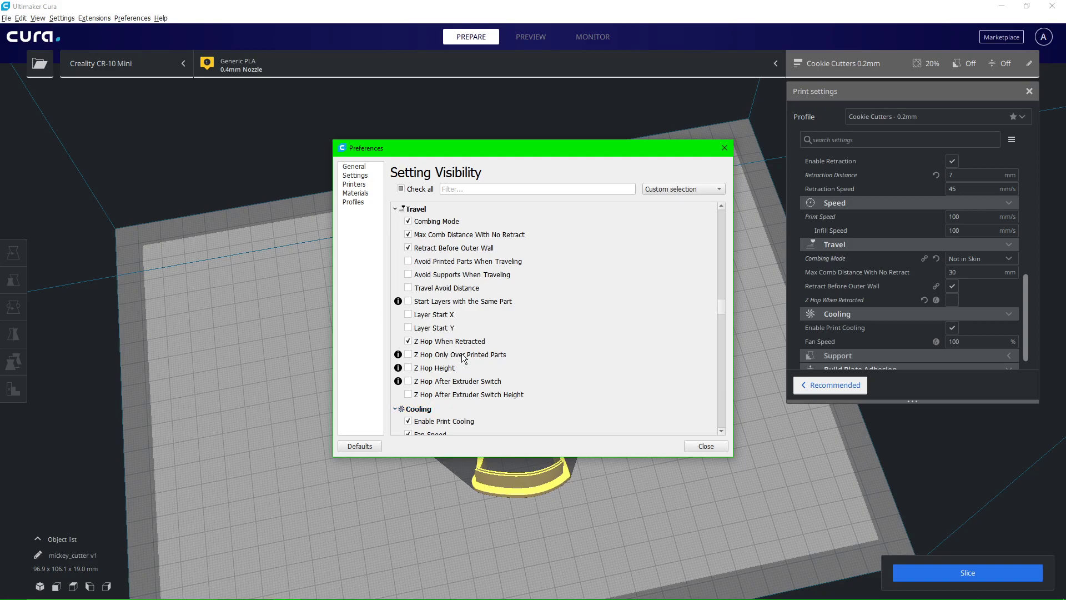
{"action": "left_click", "coordinate": [706, 447]}
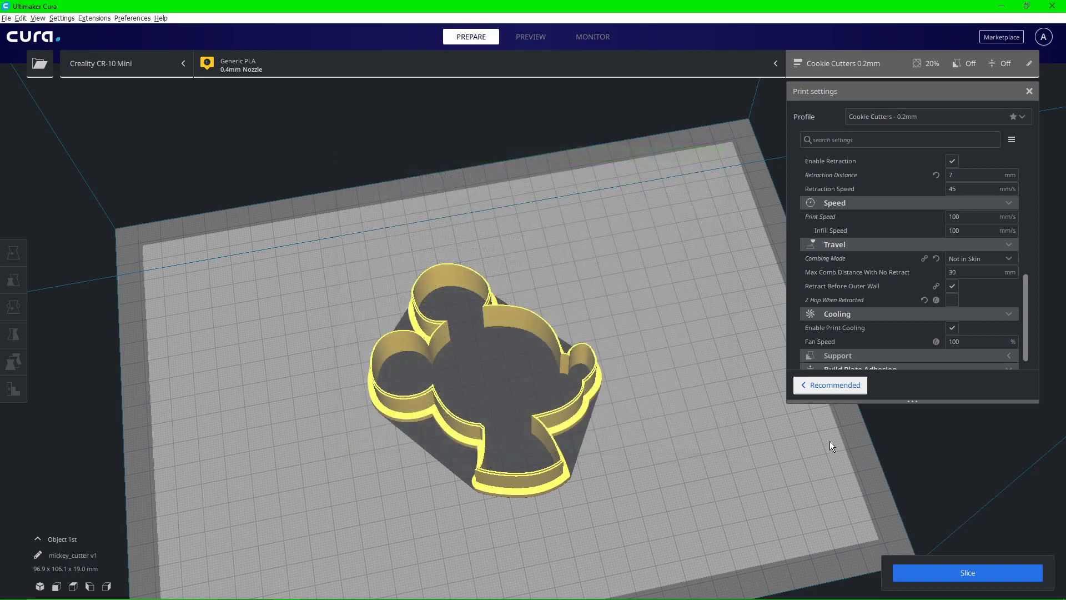
- Check the Combing Mode options and turn off Retract Before Outer Wall in the Travel settings
{"action": "left_click", "coordinate": [991, 259]}
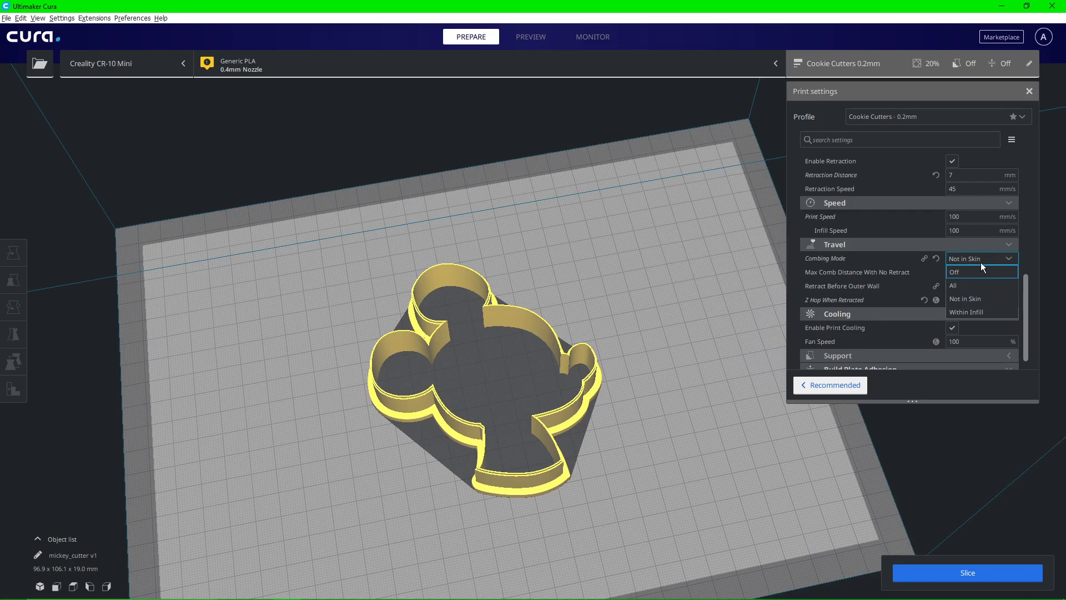
{"action": "left_click", "coordinate": [982, 259]}
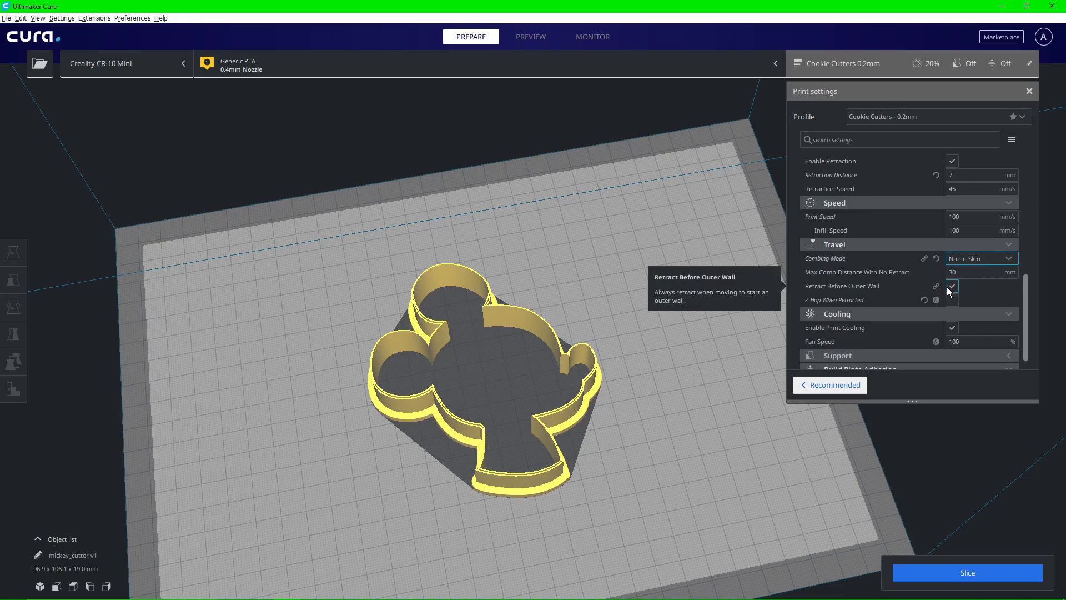
{"action": "left_click", "coordinate": [987, 288]}
- Review the material, cooling and build plate adhesion settings, and examine the Support section before collapsing it again
{"action": "scroll", "coordinate": [869, 288], "scroll_direction": "up", "scroll_amount": 2}
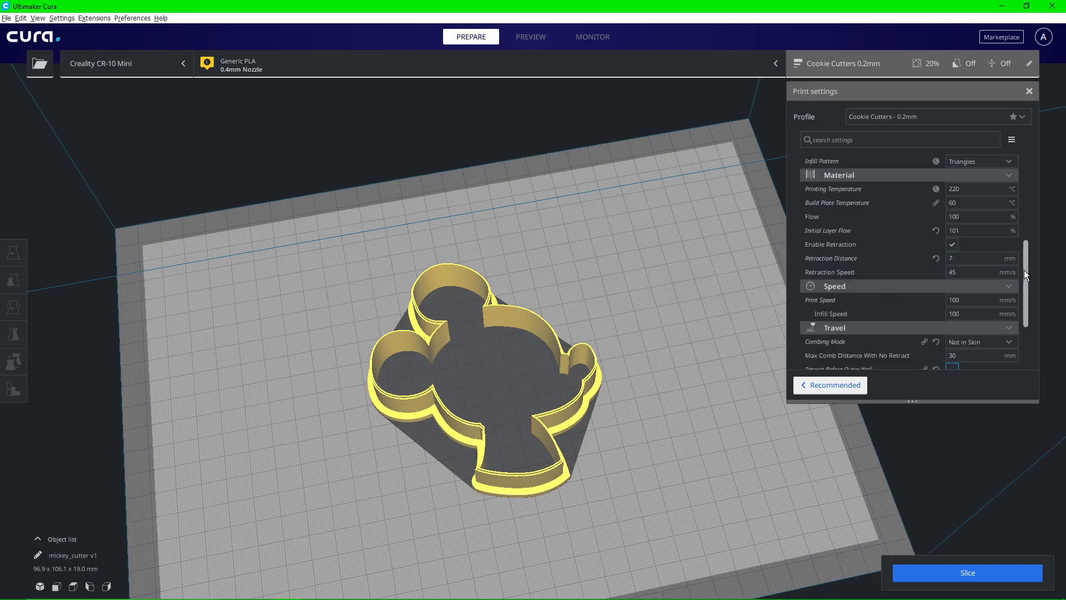
{"action": "left_click_drag", "start_coordinate": [1025, 272], "coordinate": [1027, 324]}
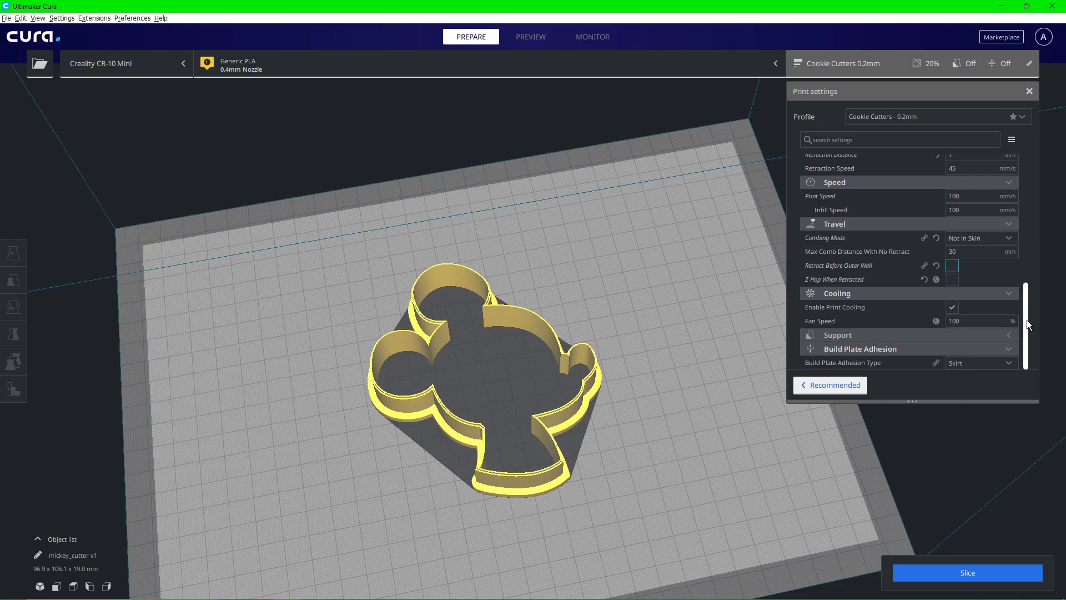
{"action": "left_click", "coordinate": [1014, 334]}
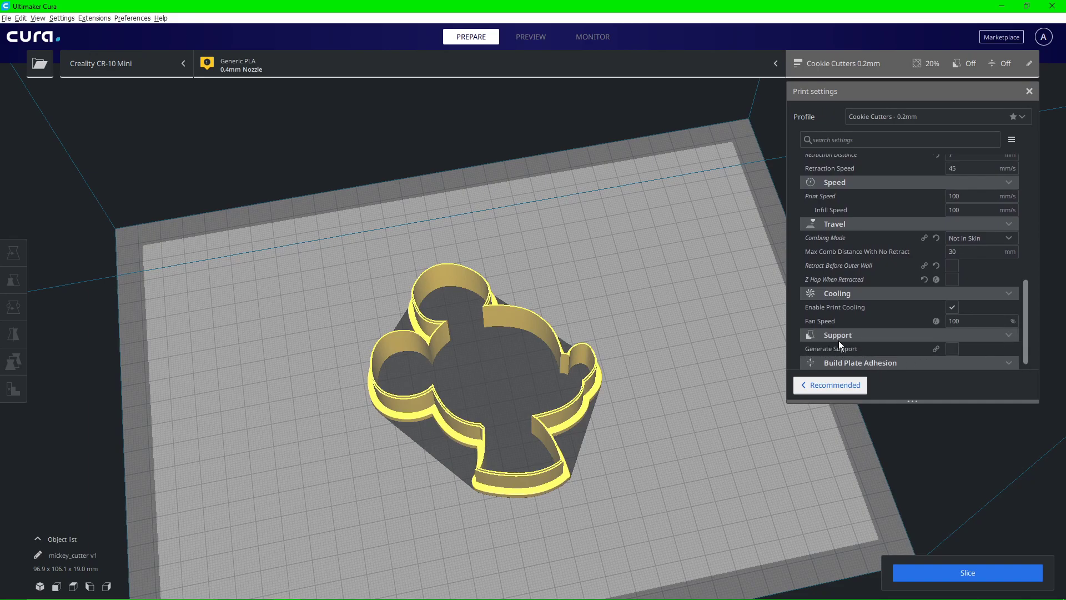
{"action": "left_click", "coordinate": [1008, 336]}
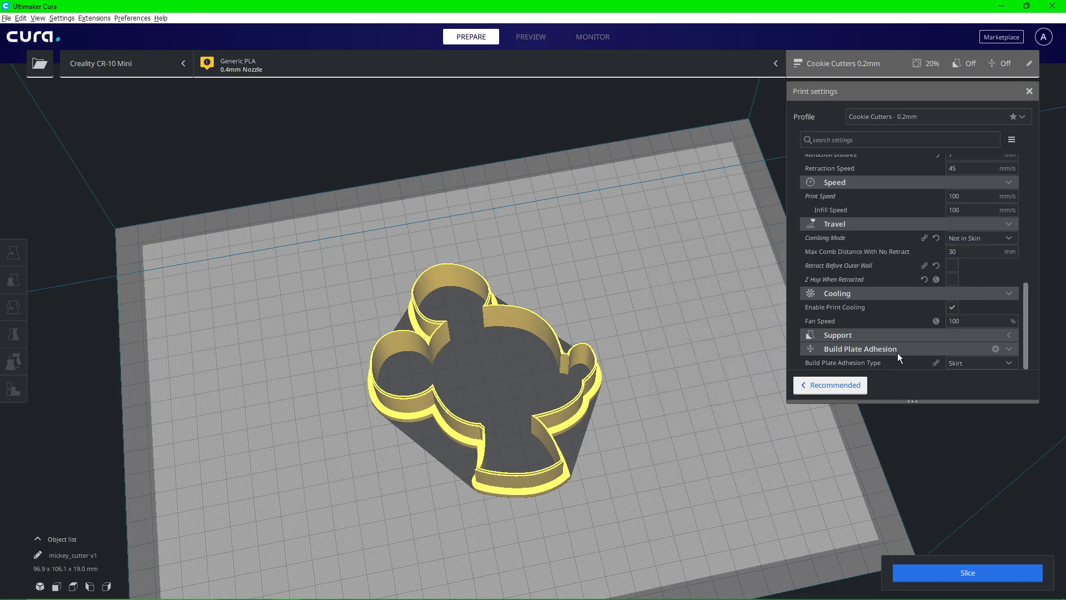
- Slice the cutter model and save its G-code to the removable drive (E:), dismissing the USB drive's folder window
{"action": "left_click", "coordinate": [978, 575]}
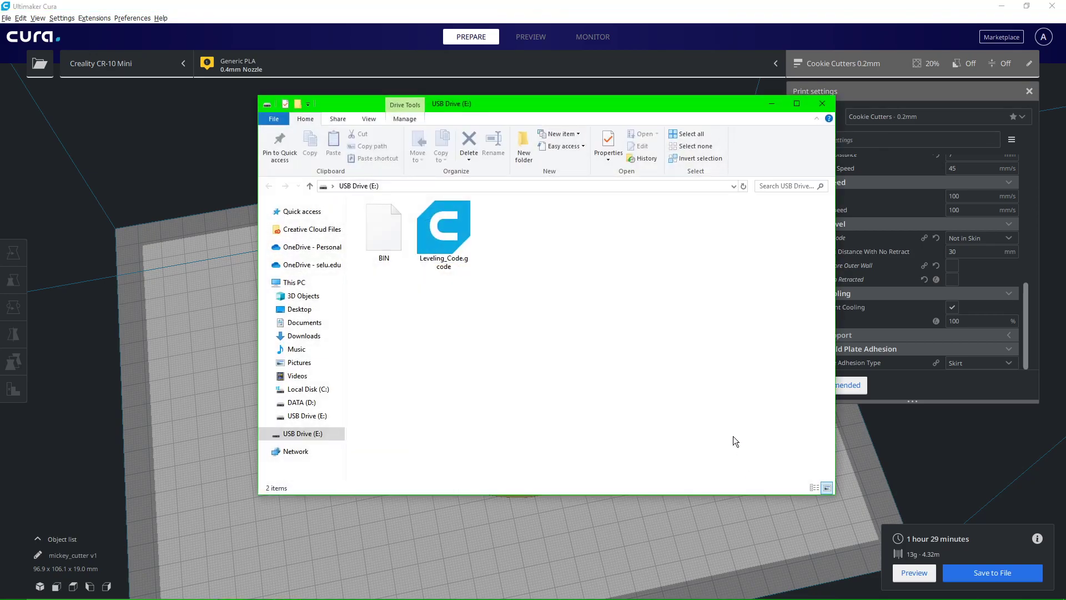
{"action": "left_click", "coordinate": [822, 104]}
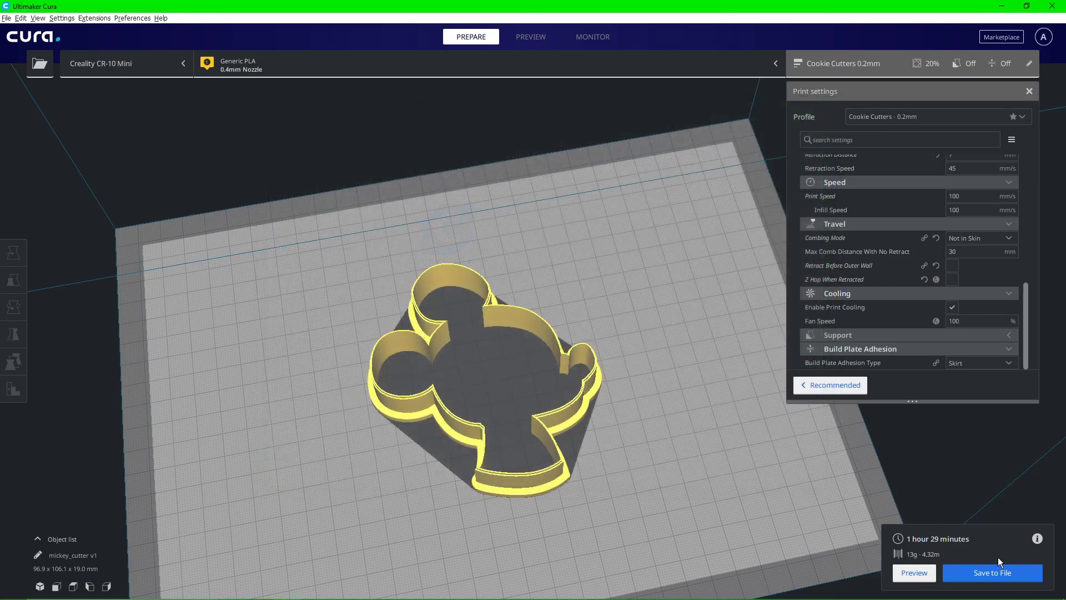
{"action": "left_click", "coordinate": [967, 577]}
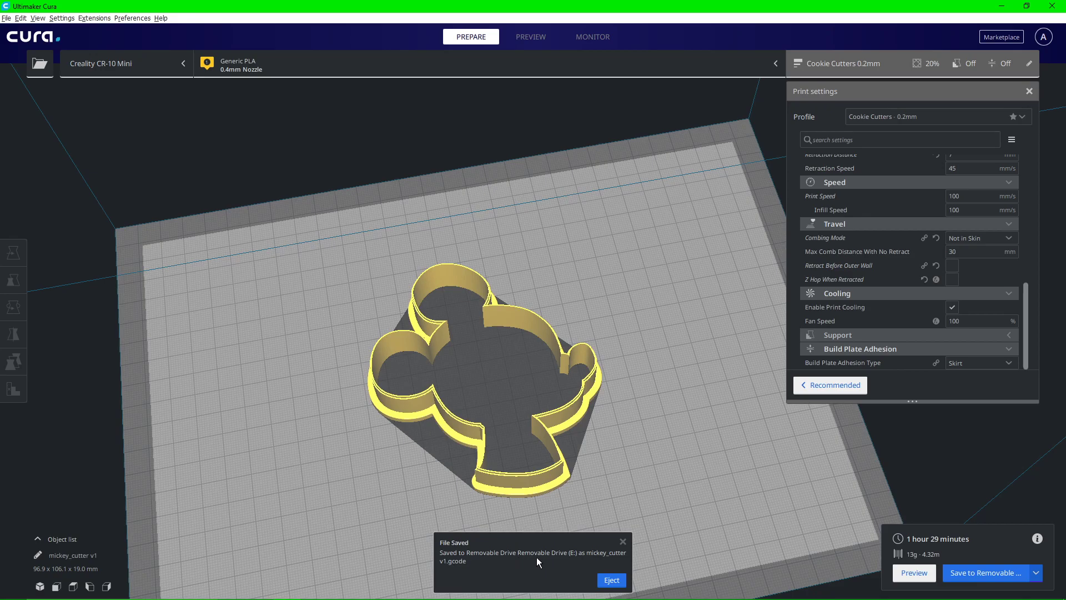
- Close Cura and select mickey_cutter v1.gcode on USB Drive (E:) in File Explorer
{"action": "left_click", "coordinate": [1058, 5]}
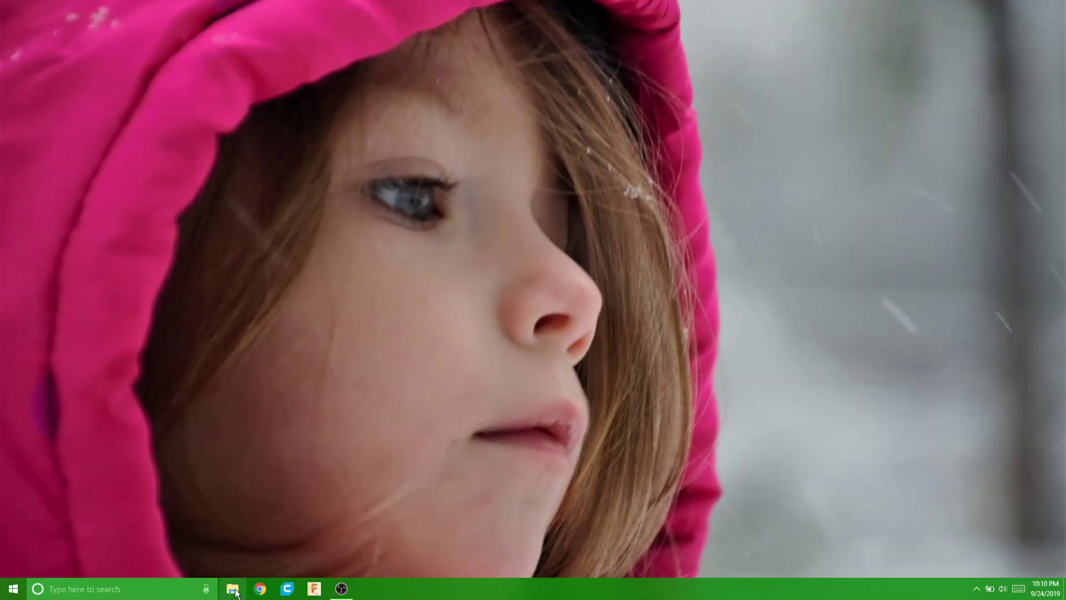
{"action": "left_click", "coordinate": [233, 589]}
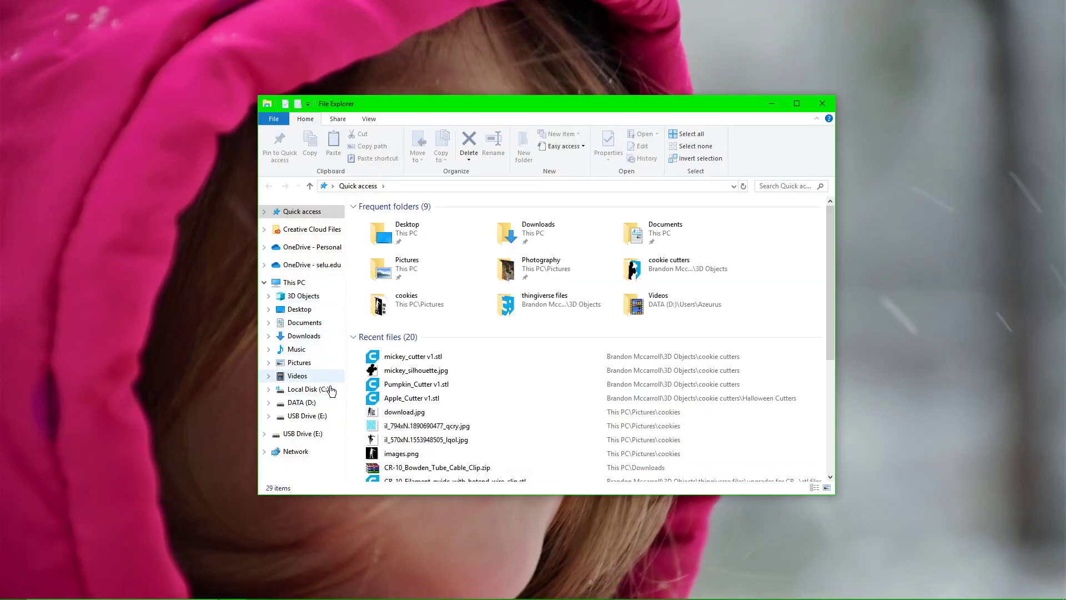
{"action": "left_click", "coordinate": [318, 435]}
{"action": "left_click", "coordinate": [504, 233]}
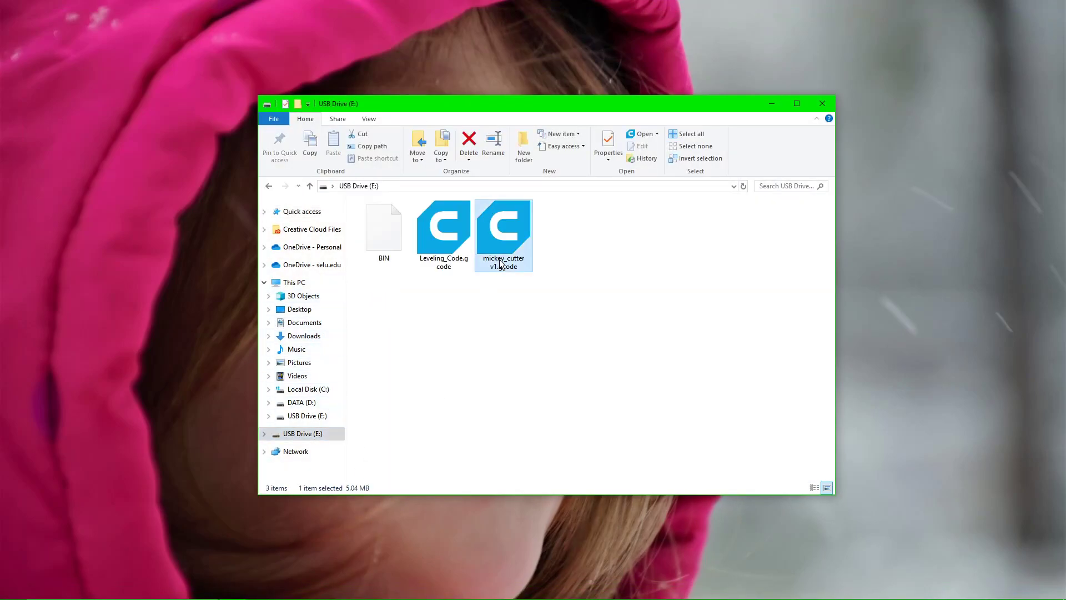